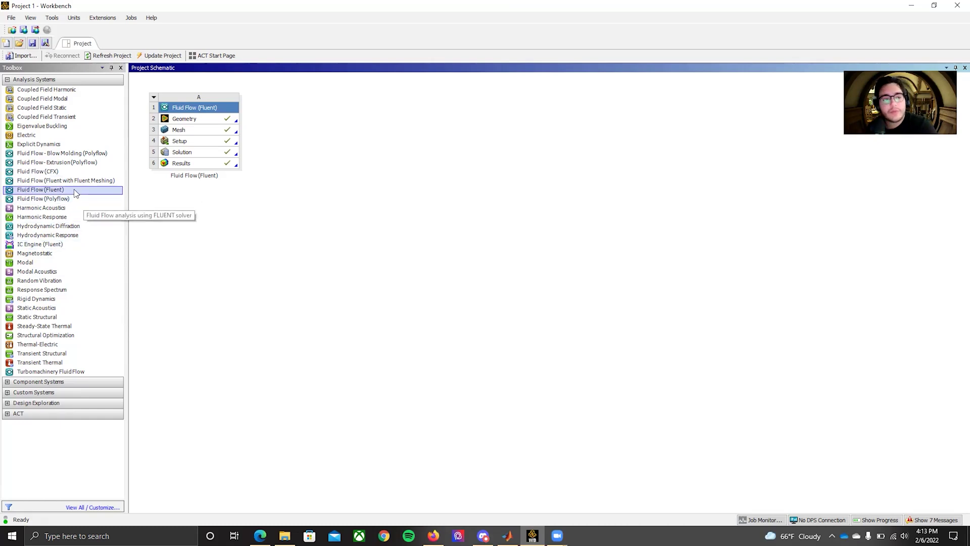
Add a standalone Fluid Flow (Fluent) analysis system to the project beside system A
drag(63, 191, 213, 132)
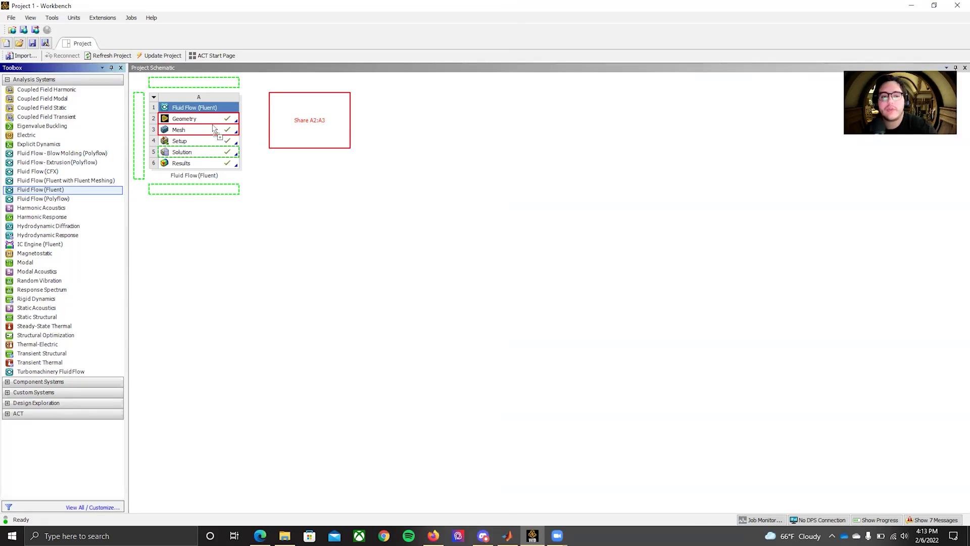
drag(212, 129, 202, 153)
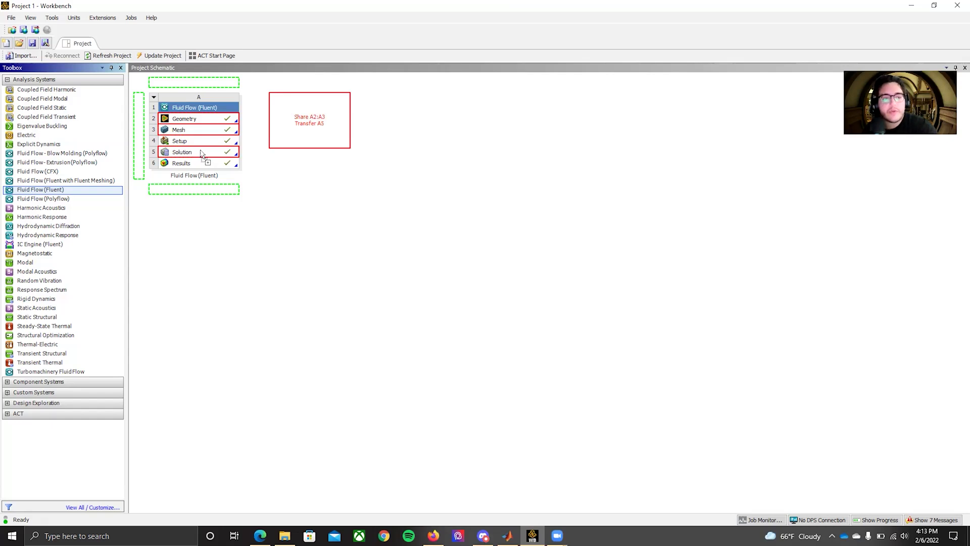
drag(201, 153, 319, 136)
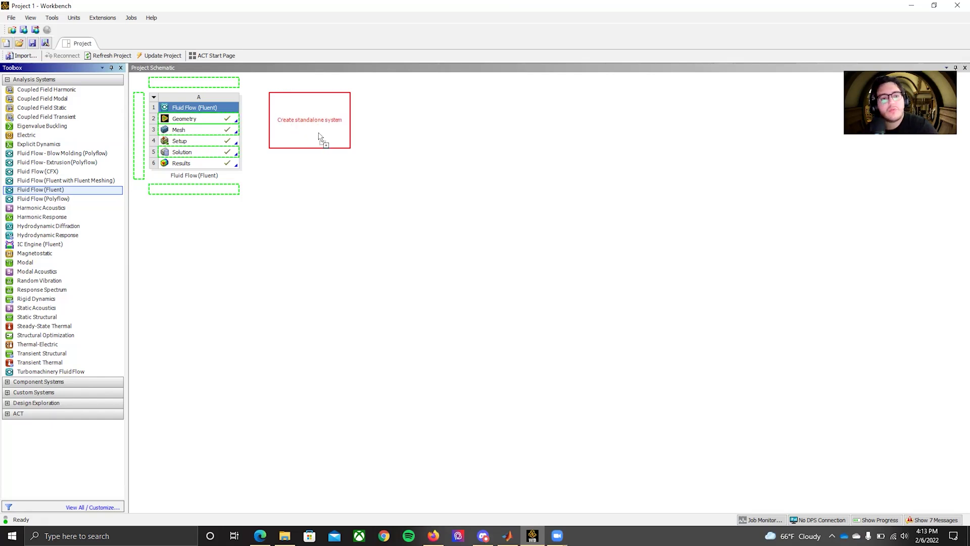
mouse_move(319, 137)
mouse_down()
mouse_move(324, 147)
mouse_move(319, 139)
mouse_up()
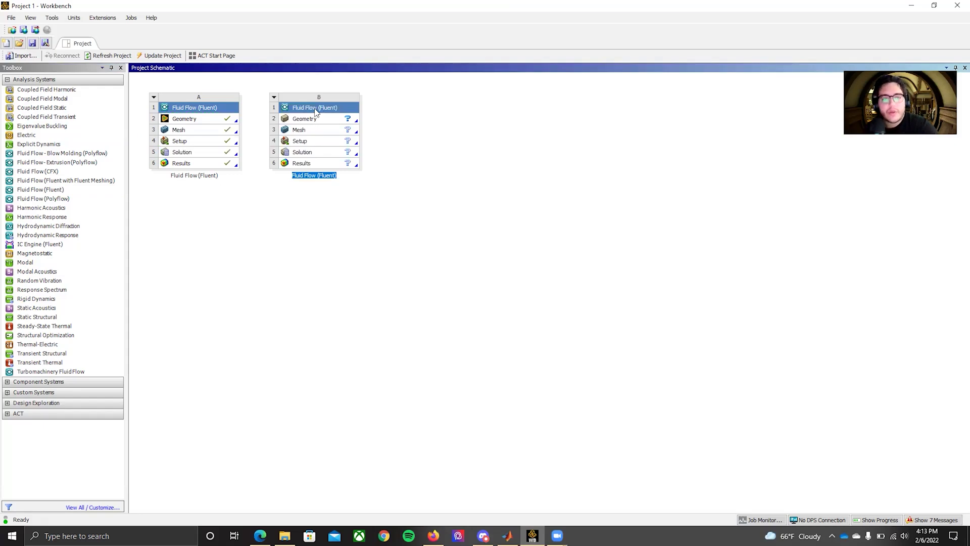
Create a new DesignModeler geometry for the system B Fluent analysis and switch to sketching on the XY plane
right_click(320, 120)
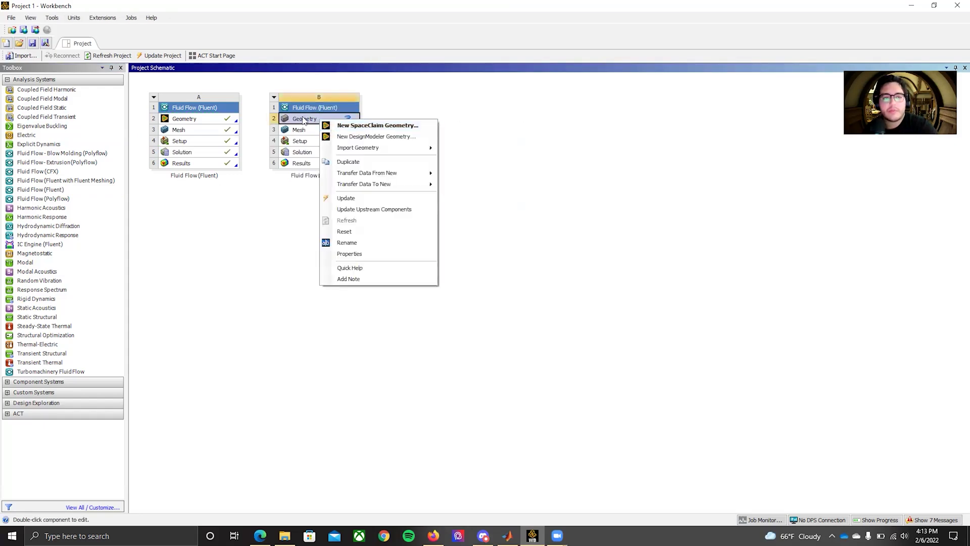
click(371, 137)
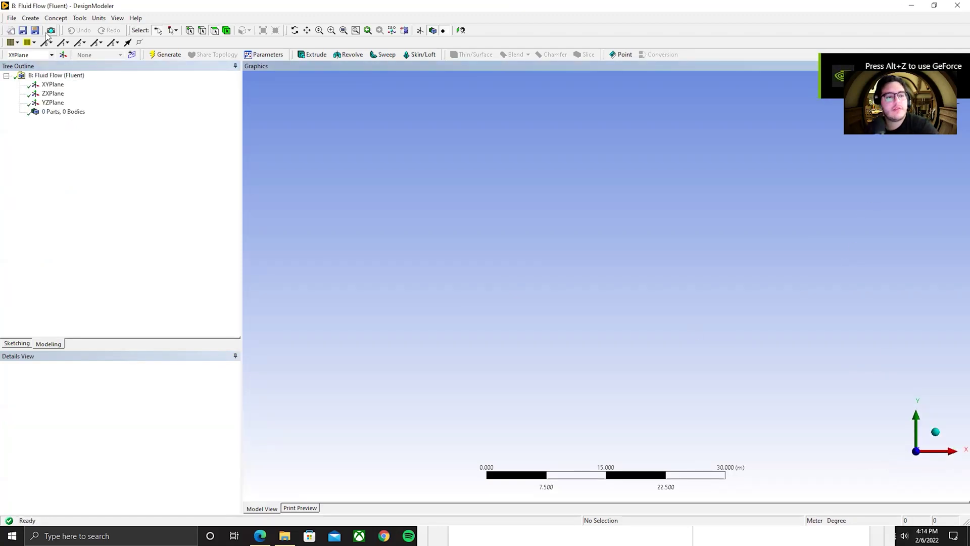
click(22, 343)
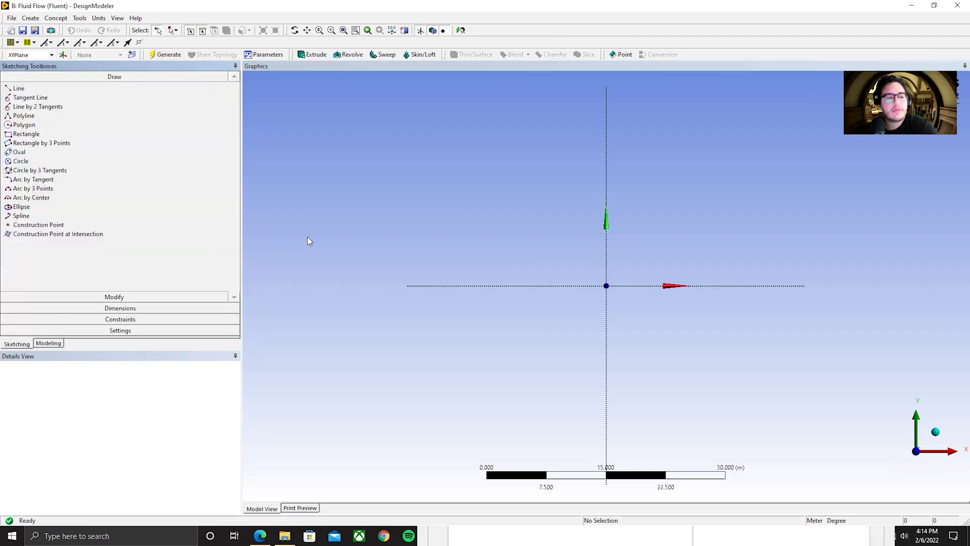
Sketch a horizontal line about 21 m long above the X axis, with a vertical line running down from each end past the axis
click(19, 88)
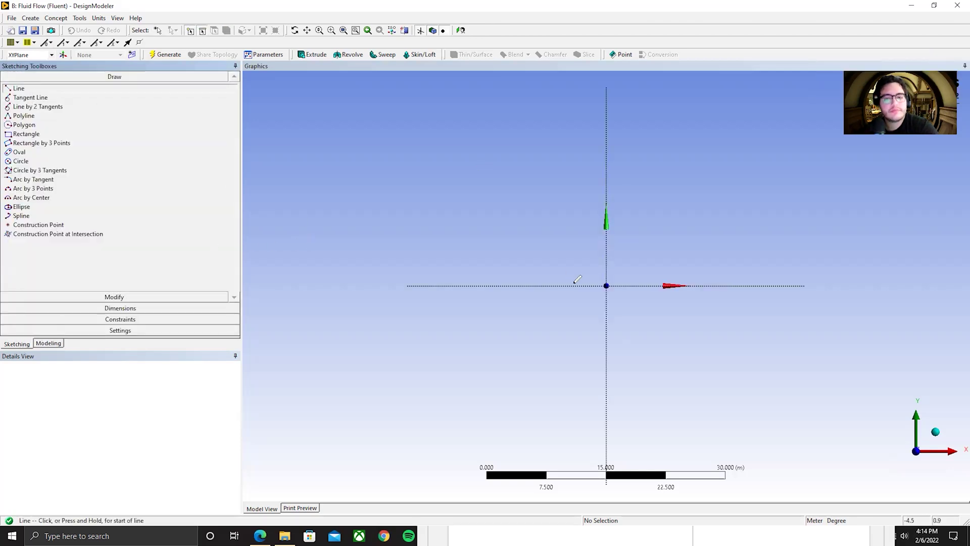
click(533, 248)
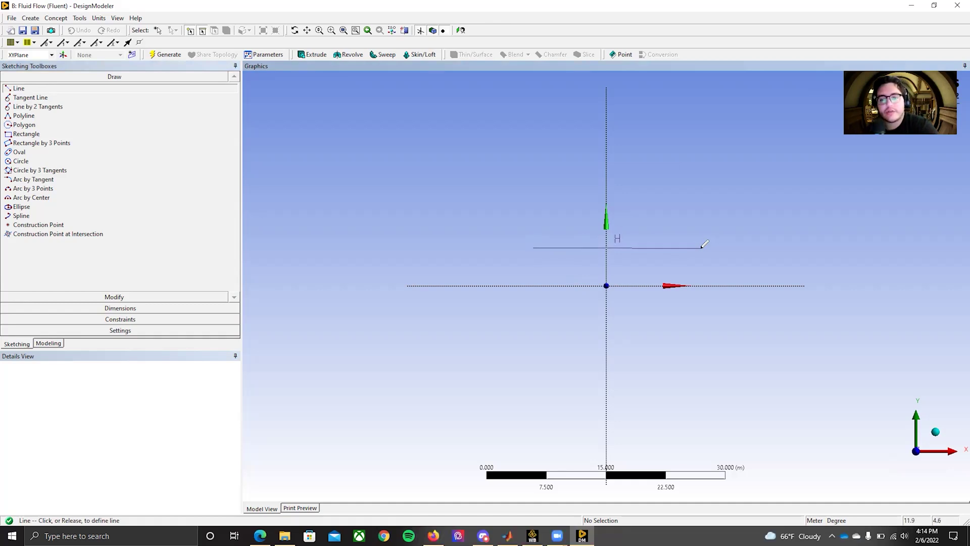
key(Escape)
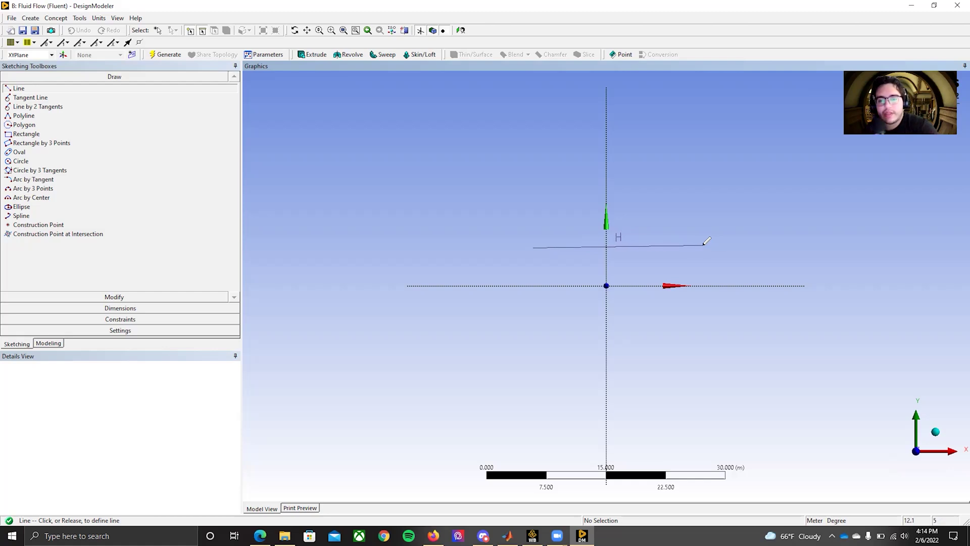
click(703, 248)
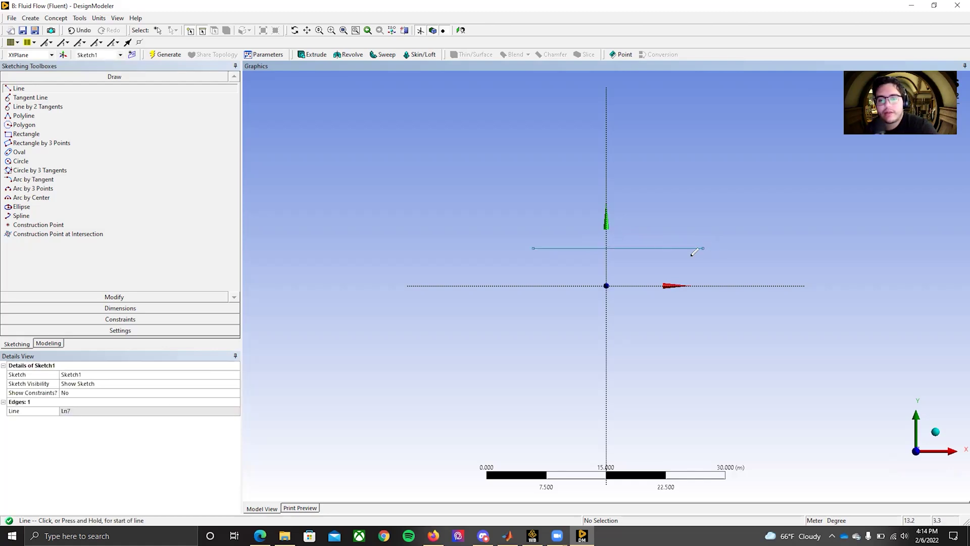
click(533, 248)
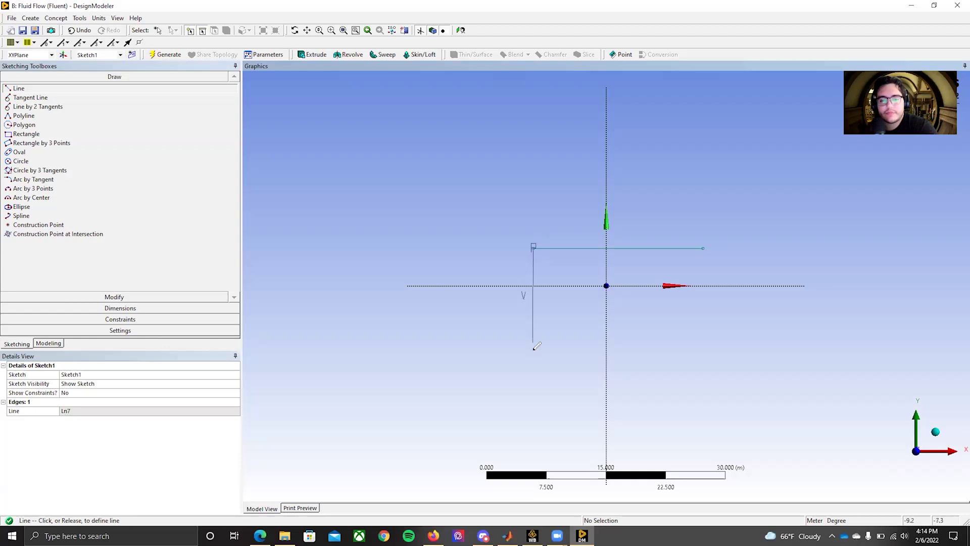
click(533, 348)
click(703, 248)
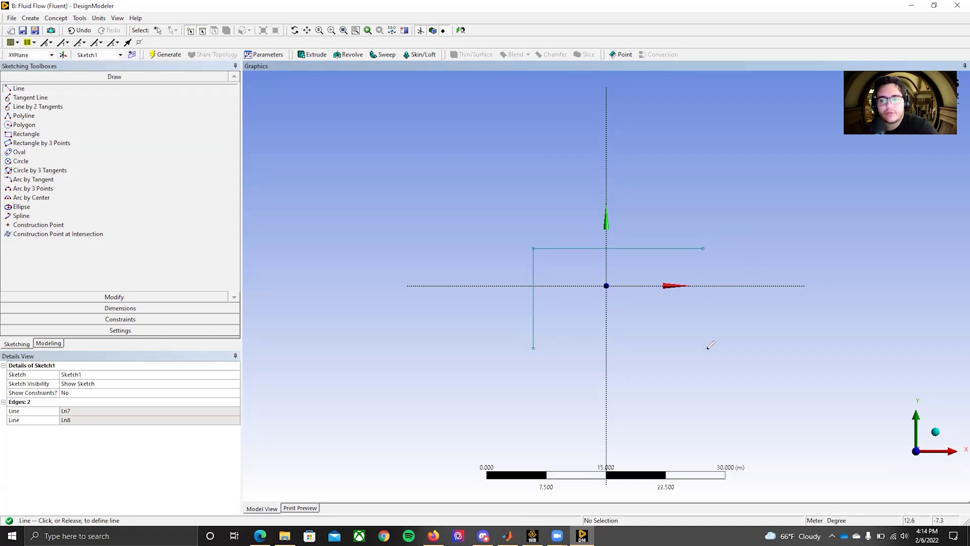
click(703, 357)
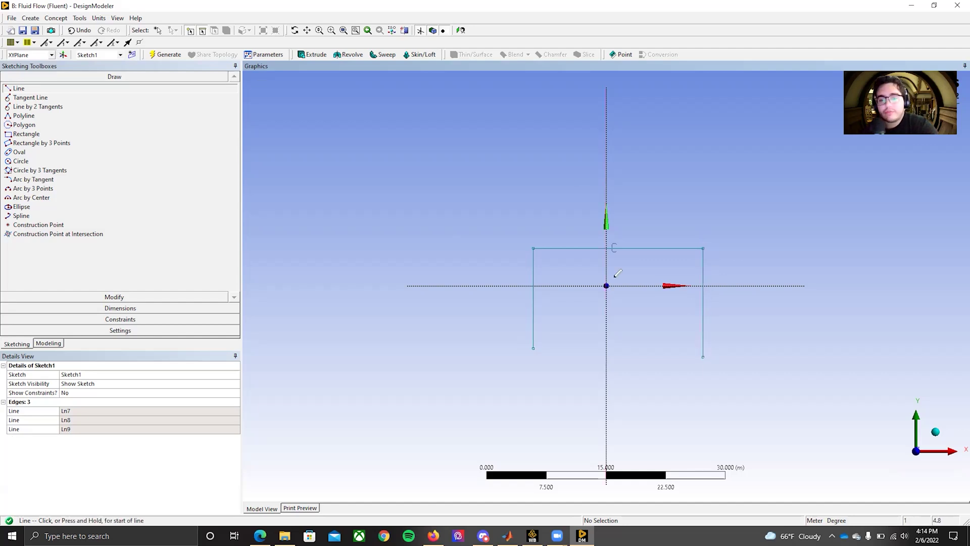
Switch the length units to inches and dimension the sketch's top line 3 in from the X axis
click(99, 19)
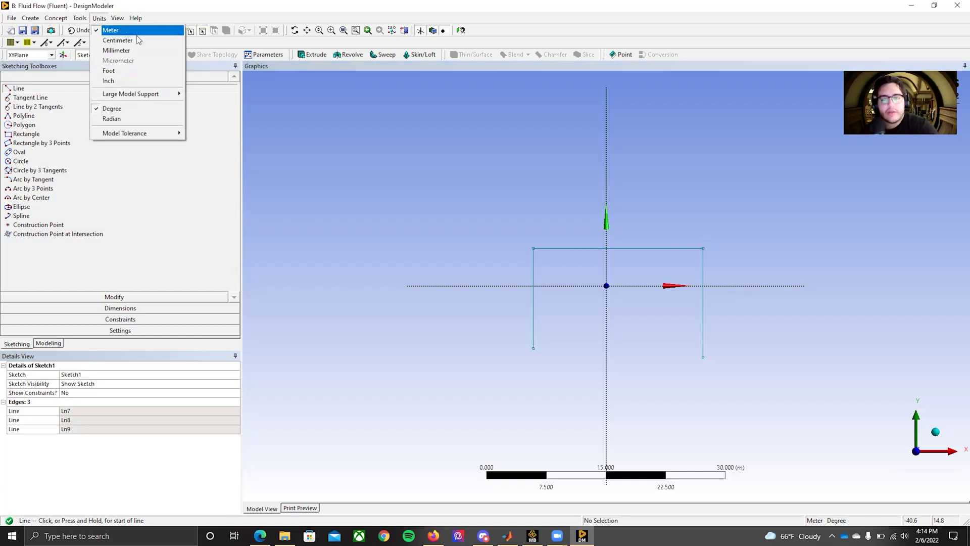
click(109, 81)
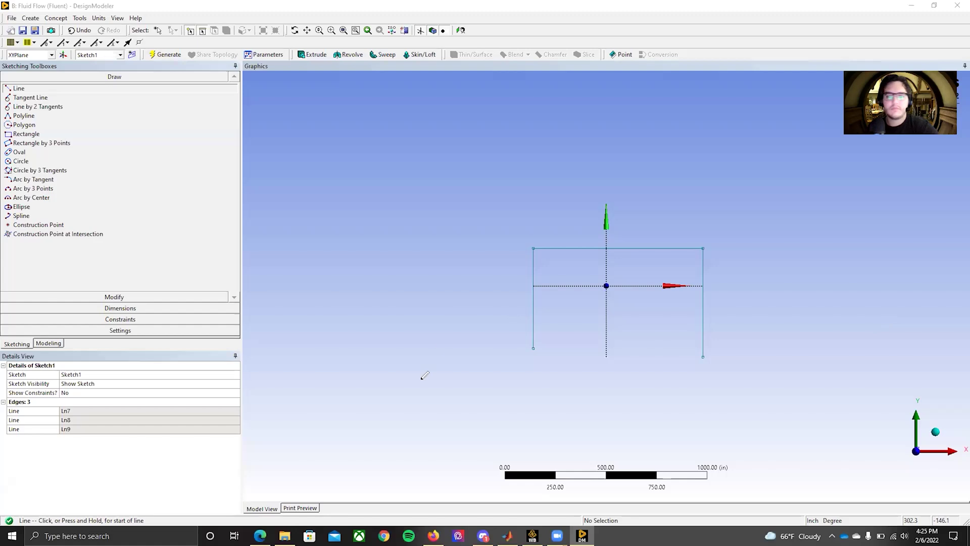
click(140, 308)
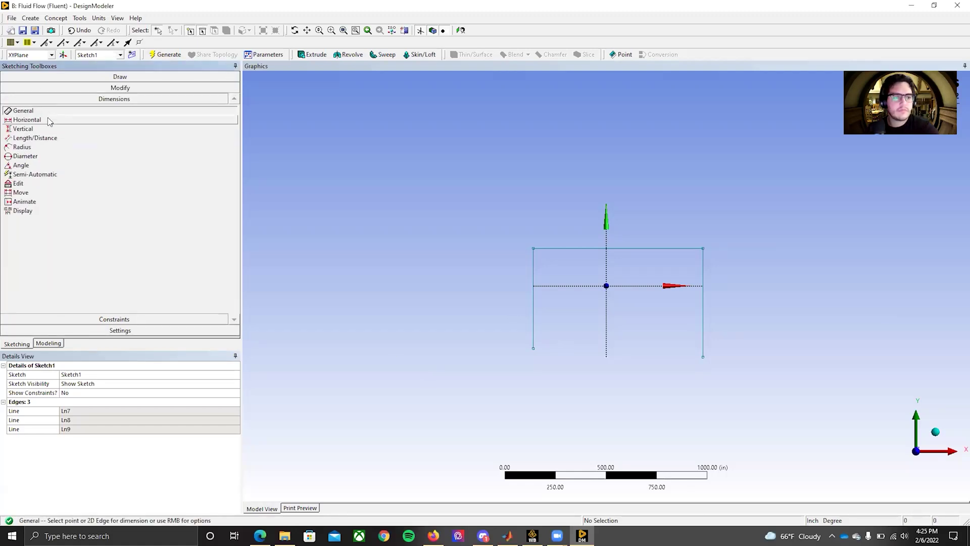
click(51, 138)
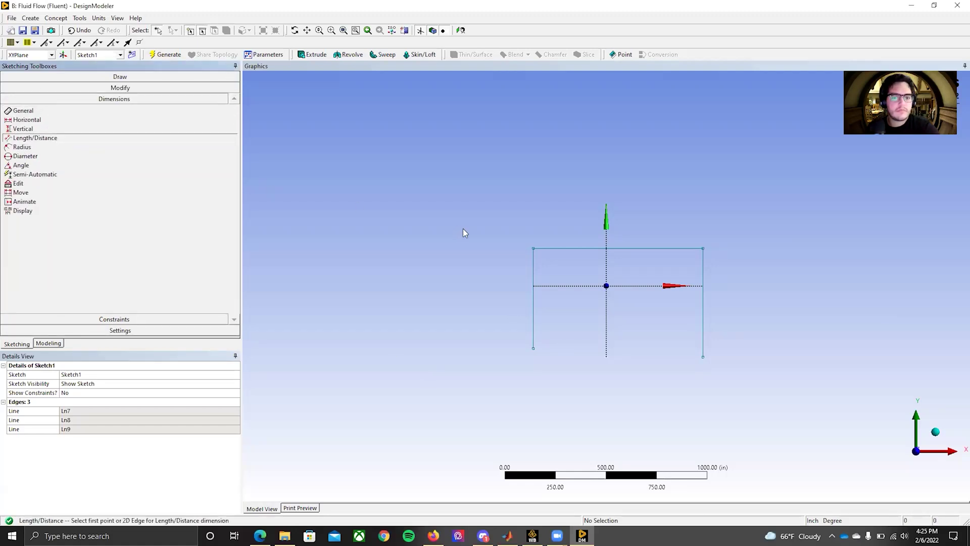
click(566, 286)
click(571, 249)
click(575, 263)
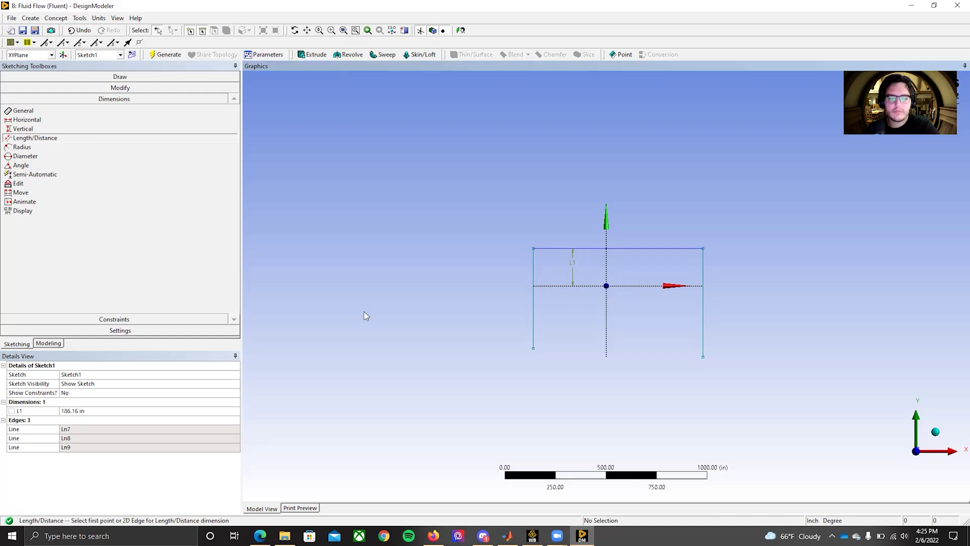
click(76, 412)
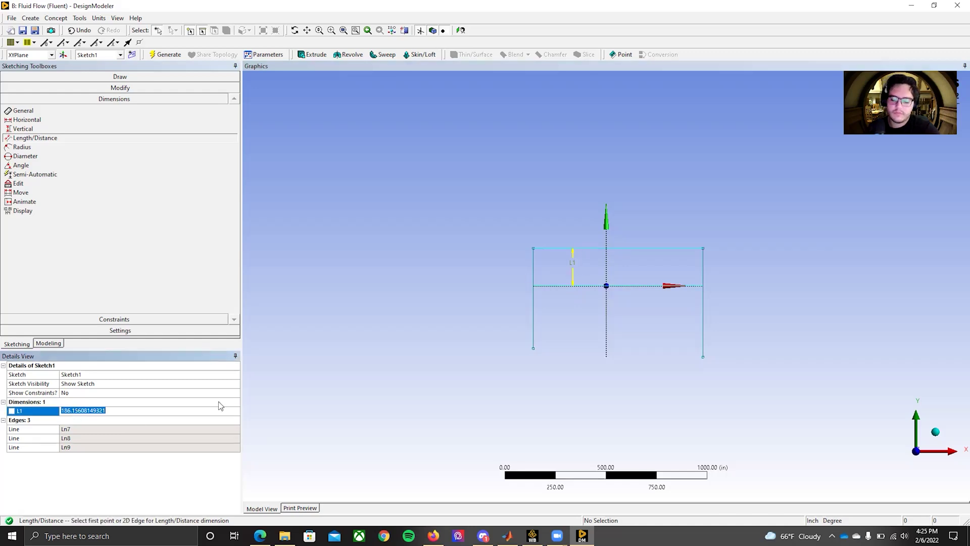
text(3)
key(Return)
Close the outline with a line joining the lower ends of the two vertical lines
scroll(586, 316, up, 1)
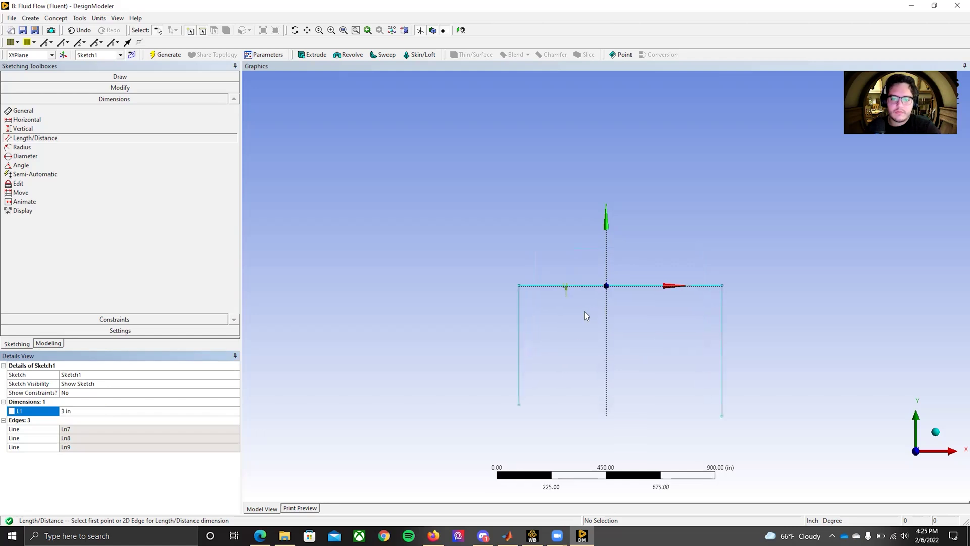
click(60, 76)
click(19, 88)
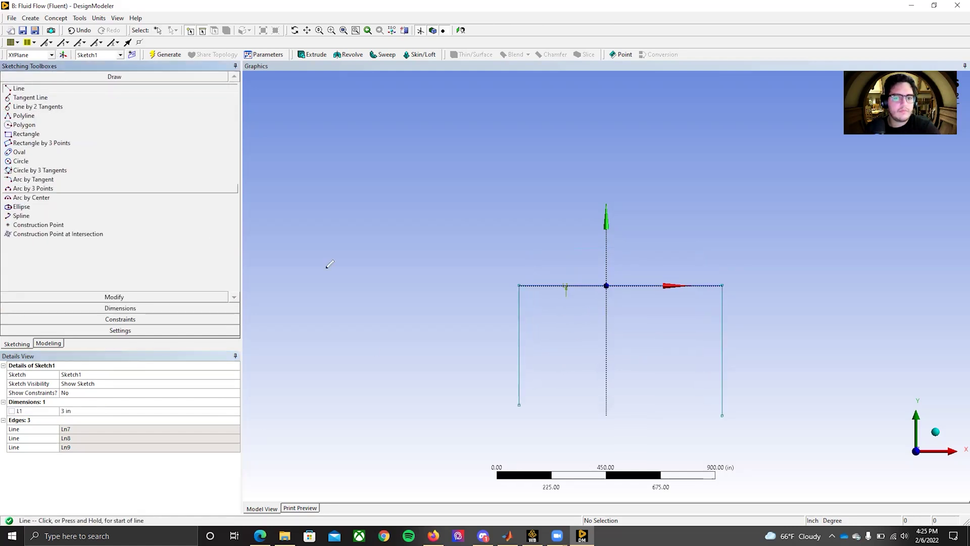
click(519, 404)
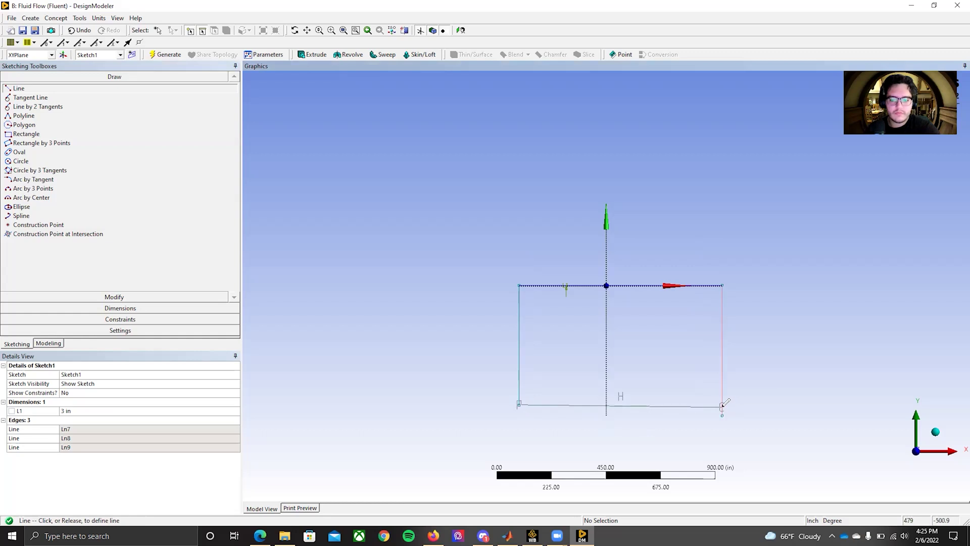
click(723, 414)
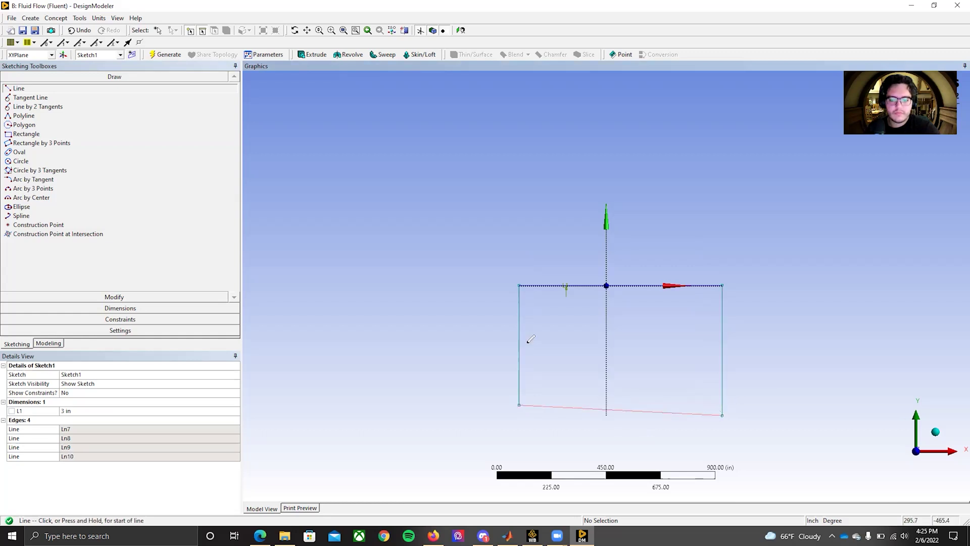
Apply a horizontal constraint to the slanted bottom line of the outline
click(80, 319)
click(46, 131)
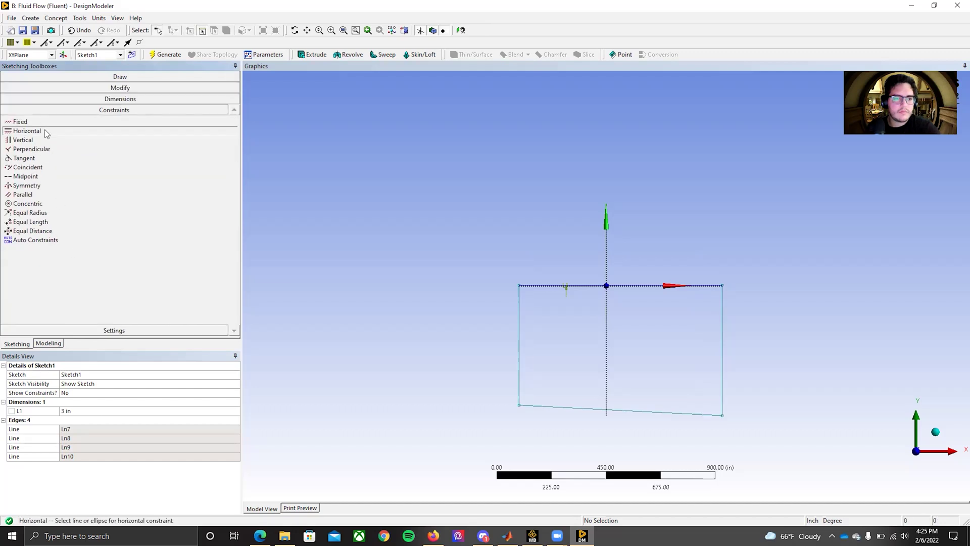
click(551, 408)
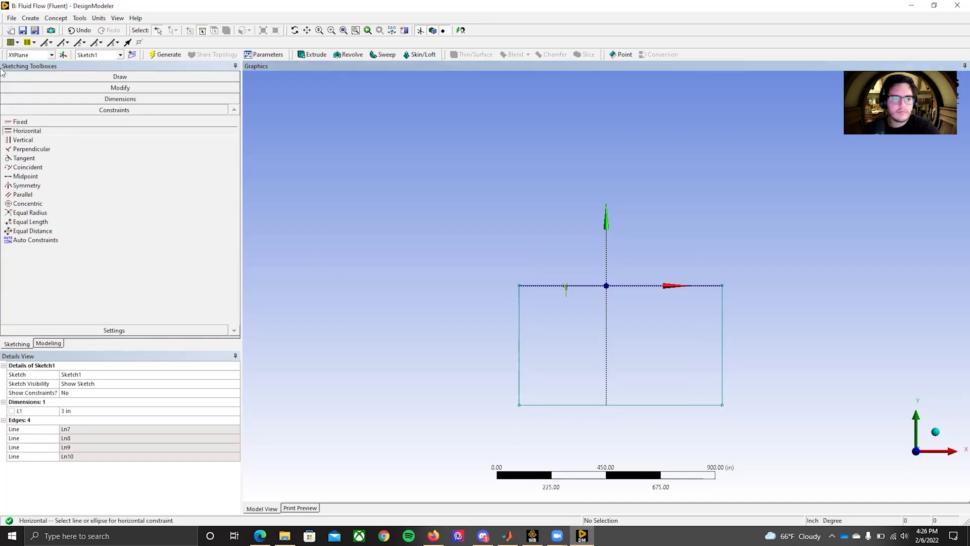
Dimension the distance between the bottom line and the X axis and set it to 3 in
click(119, 98)
click(35, 137)
scroll(571, 427, up, 2)
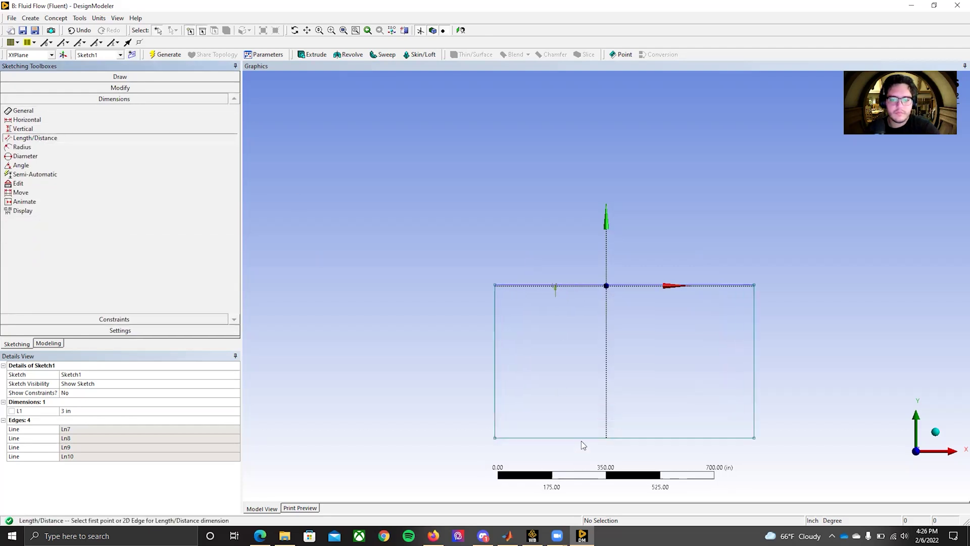
click(583, 438)
scroll(565, 326, up, 6)
scroll(548, 288, up, 5)
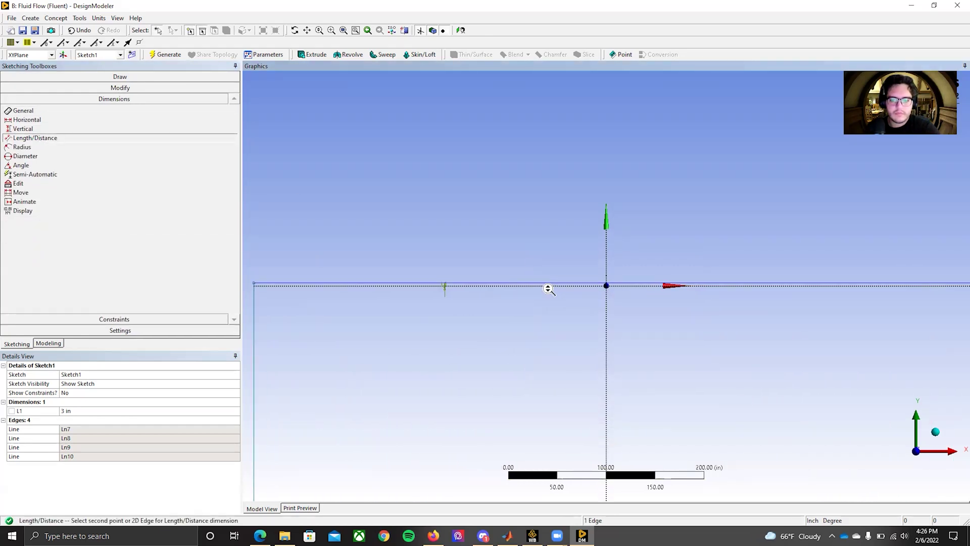
click(483, 283)
click(439, 334)
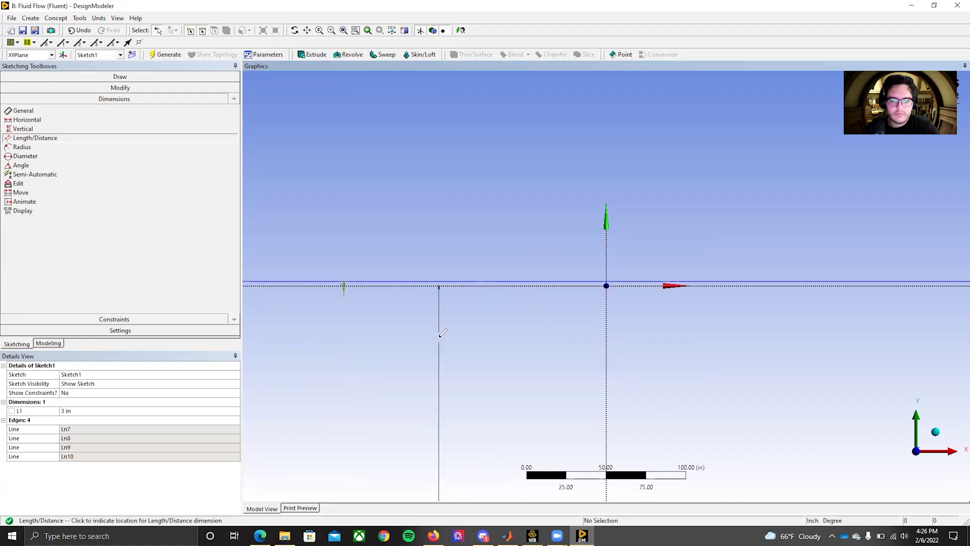
click(91, 422)
text(3)
key(Return)
scroll(418, 348, down, 5)
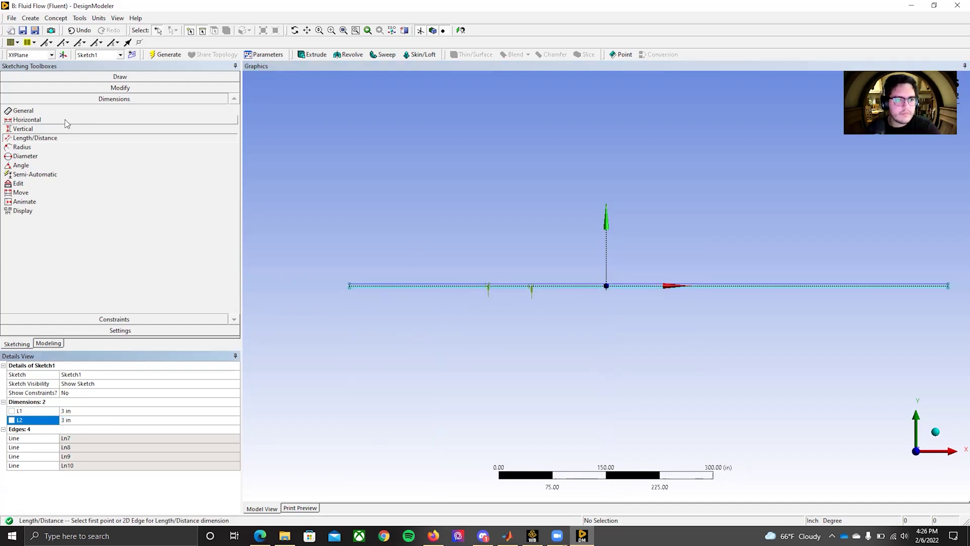
scroll(590, 272, up, 2)
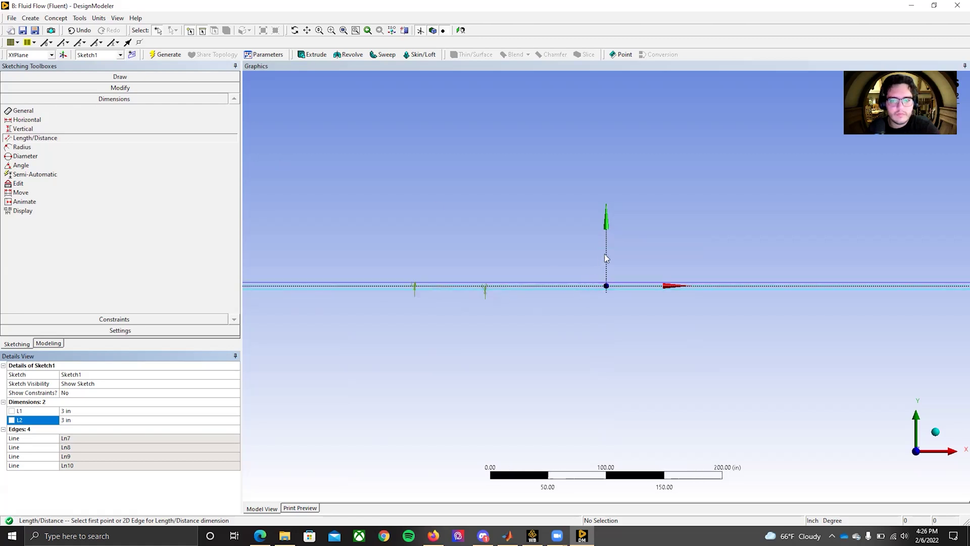
scroll(606, 264, up, 1)
scroll(547, 290, down, 2)
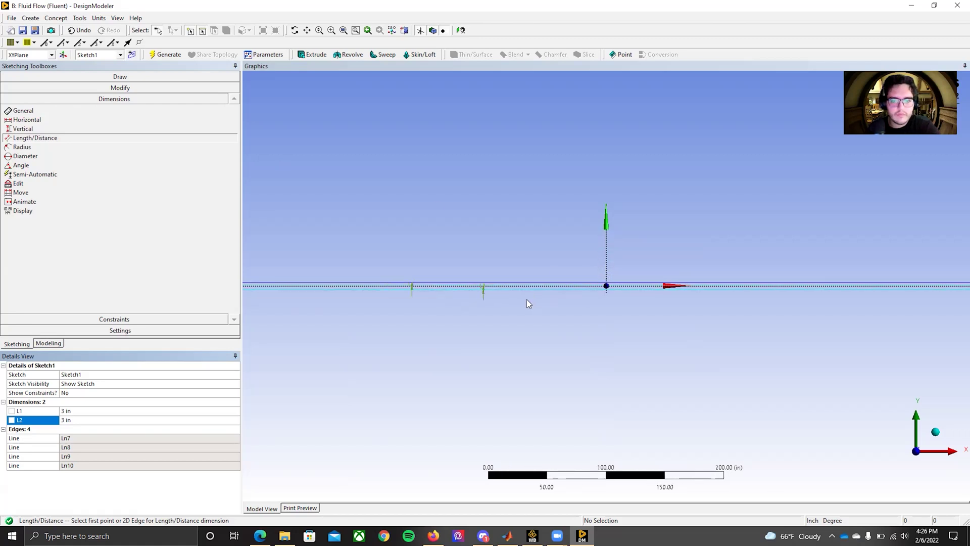
scroll(394, 295, down, 2)
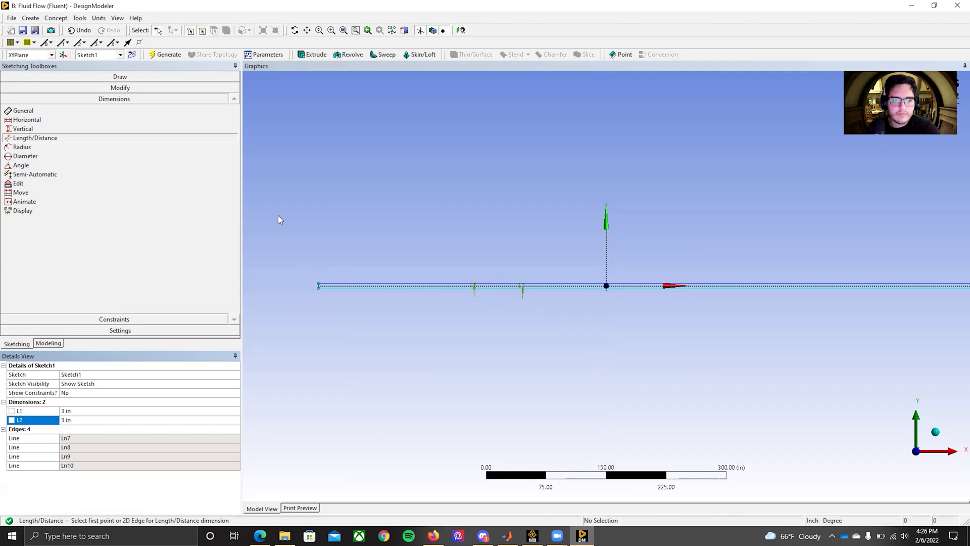
scroll(607, 374, up, 5)
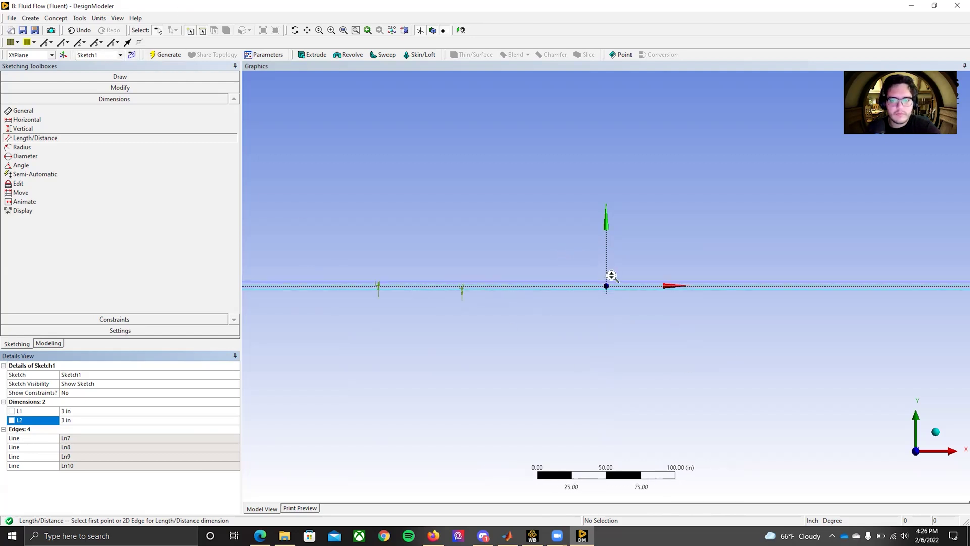
scroll(609, 280, up, 2)
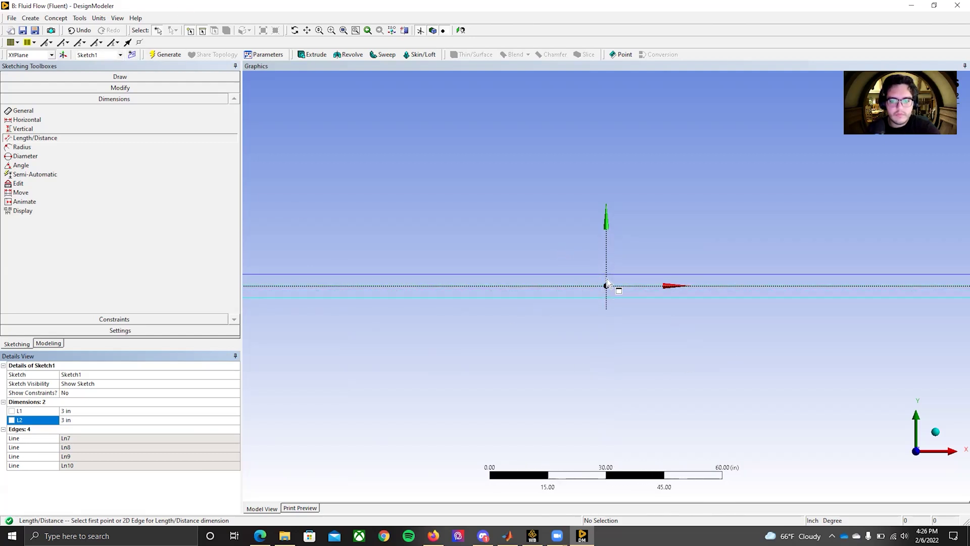
click(607, 281)
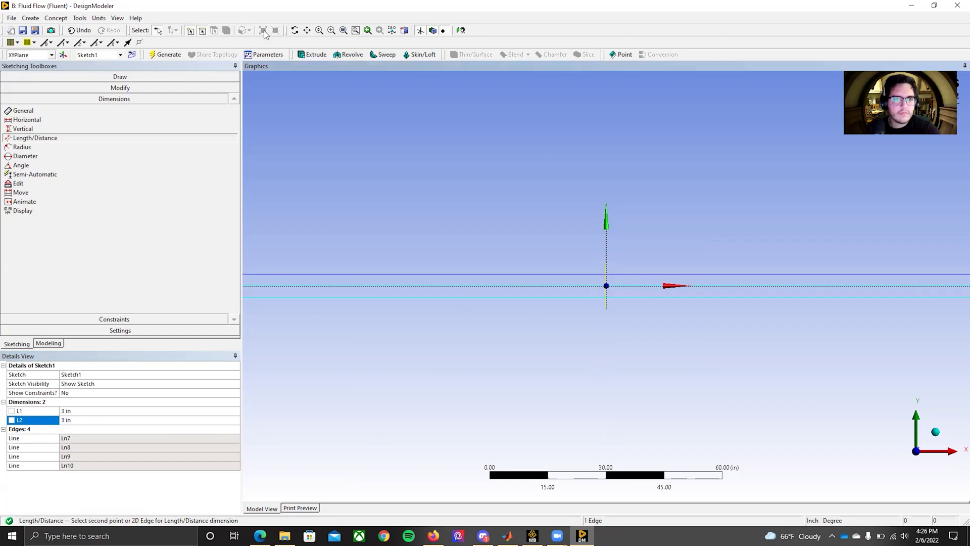
click(308, 30)
mouse_move(428, 249)
mouse_down()
mouse_move(769, 269)
mouse_move(819, 207)
mouse_up()
drag(489, 222, 649, 220)
drag(577, 240, 788, 264)
drag(390, 239, 490, 231)
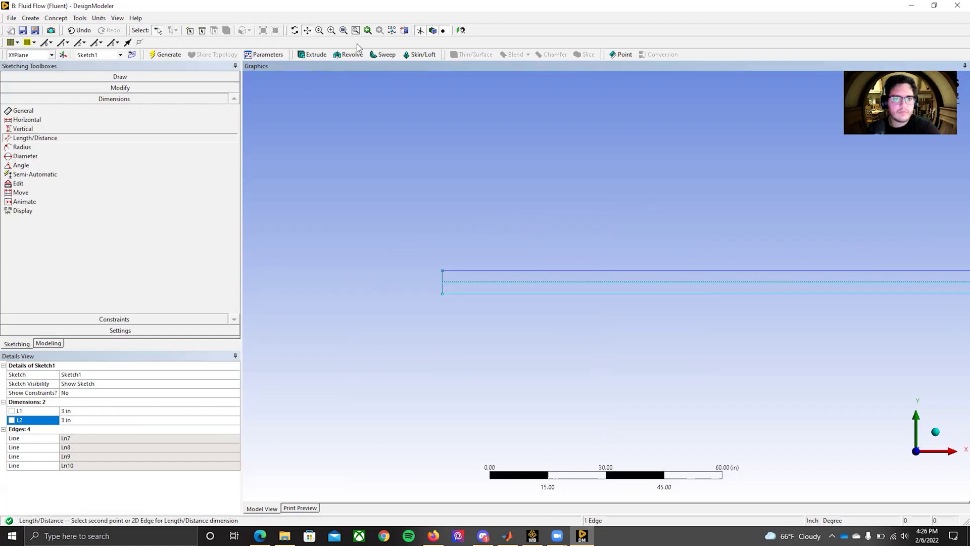
key(Escape)
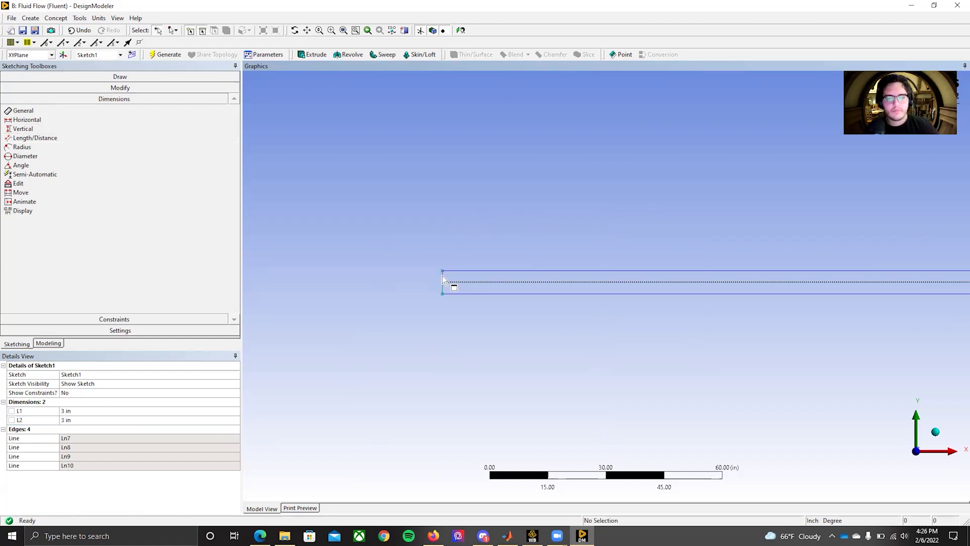
click(90, 139)
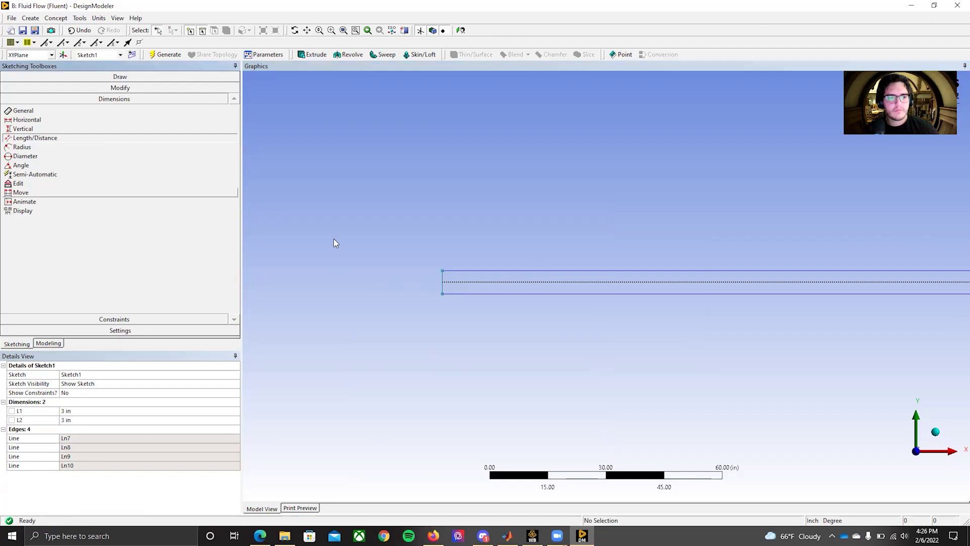
click(442, 282)
scroll(455, 278, down, 3)
scroll(540, 272, down, 3)
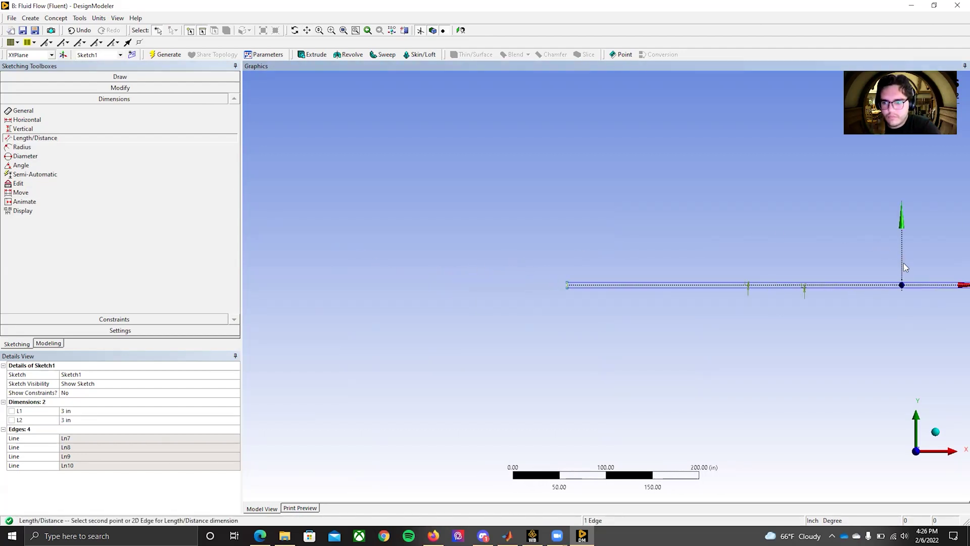
scroll(932, 292, up, 2)
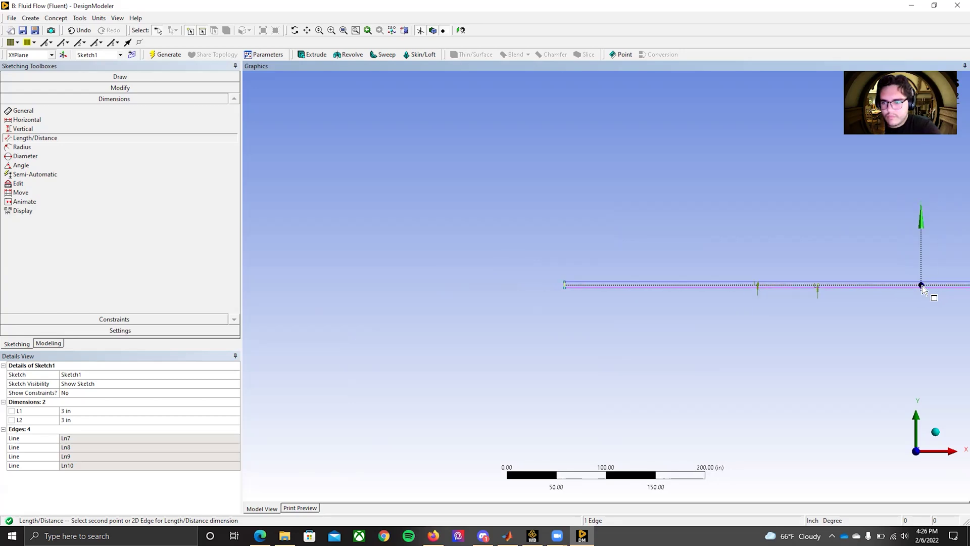
scroll(929, 289, up, 1)
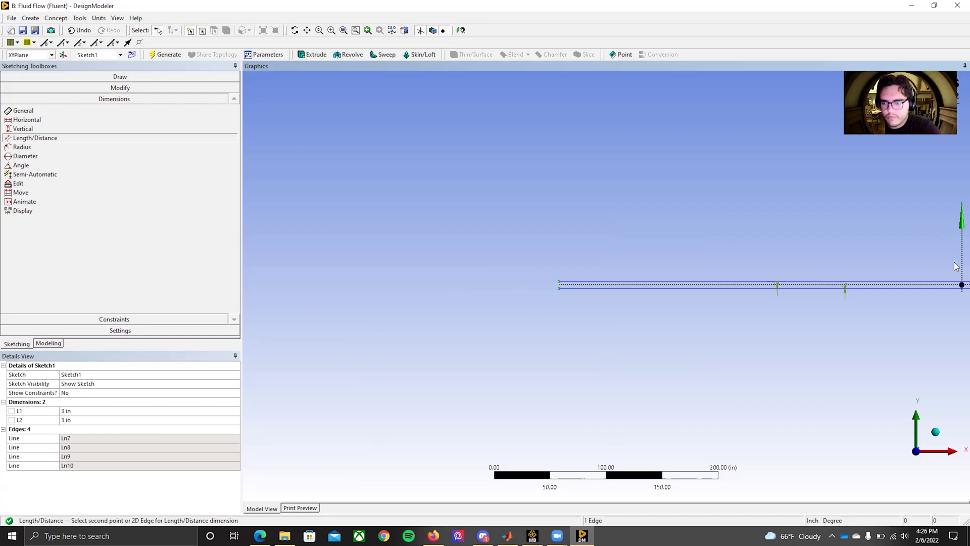
scroll(854, 278, down, 2)
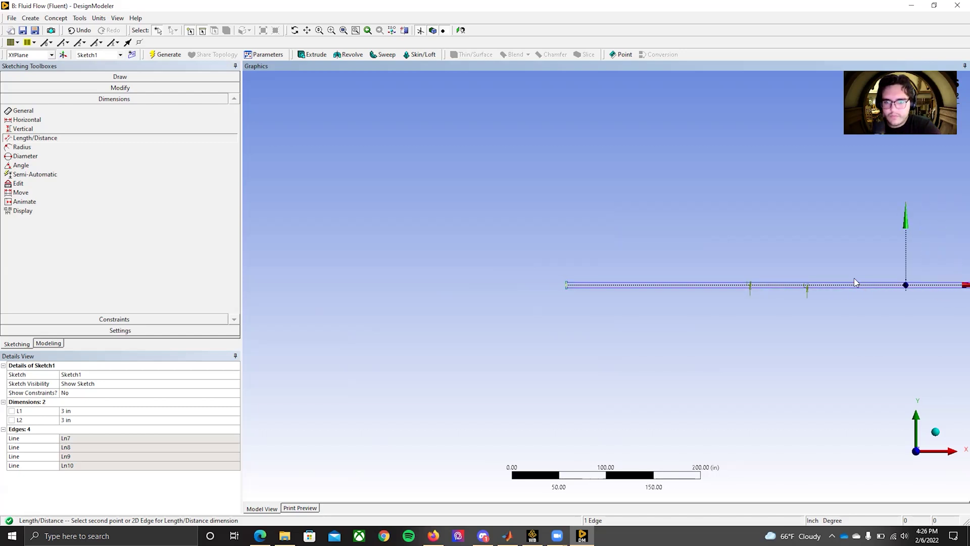
key(Escape)
scroll(571, 283, up, 3)
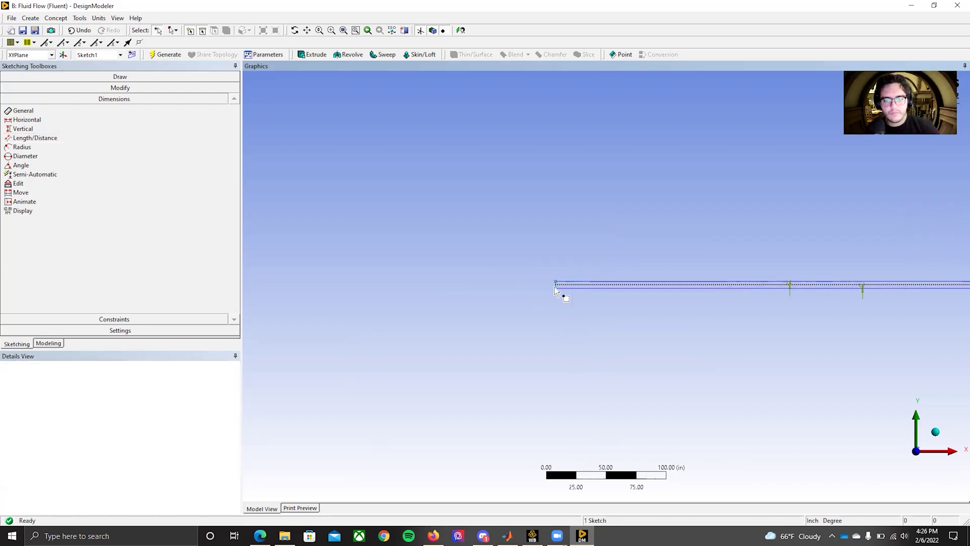
click(533, 284)
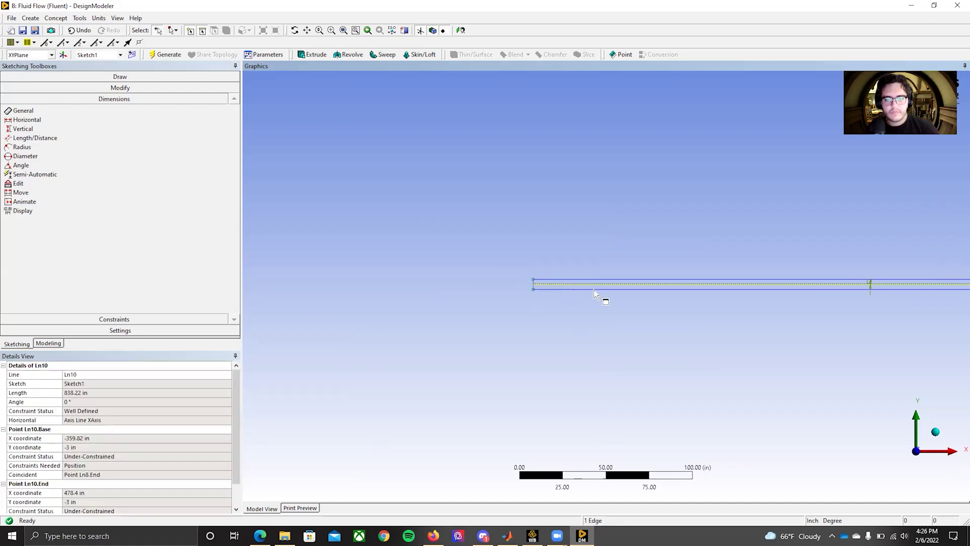
click(533, 285)
click(477, 320)
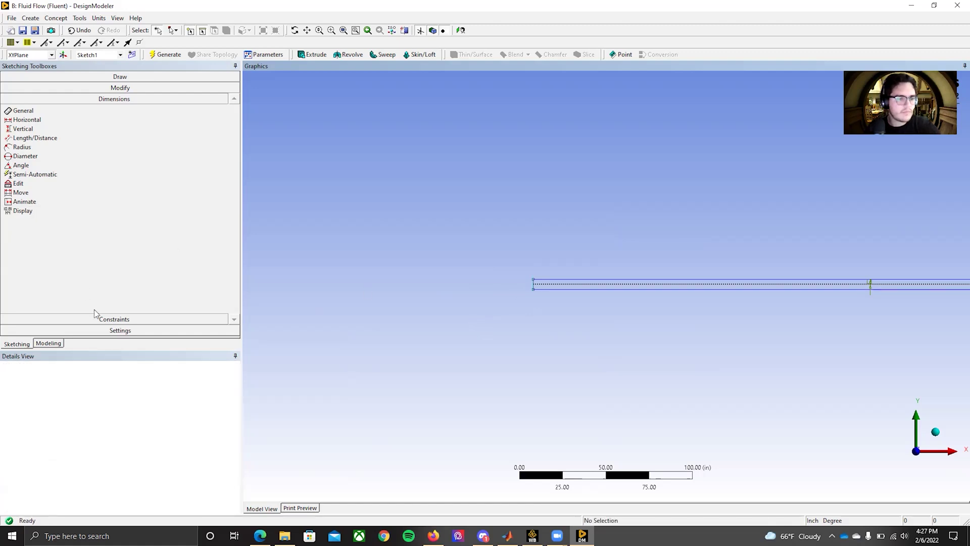
Move the outline's left vertical line closer to the Y axis with the Drag tool, keeping it on the negative X side
click(73, 88)
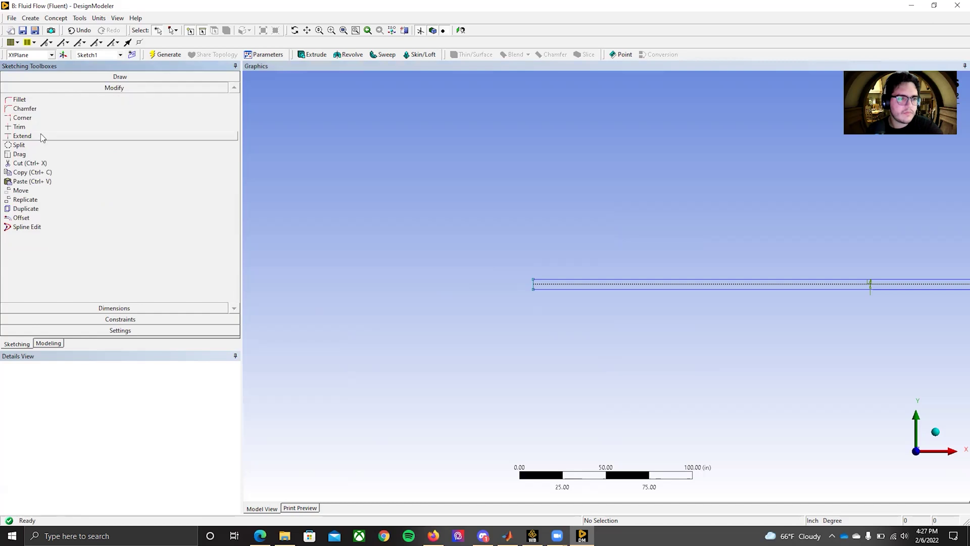
click(32, 152)
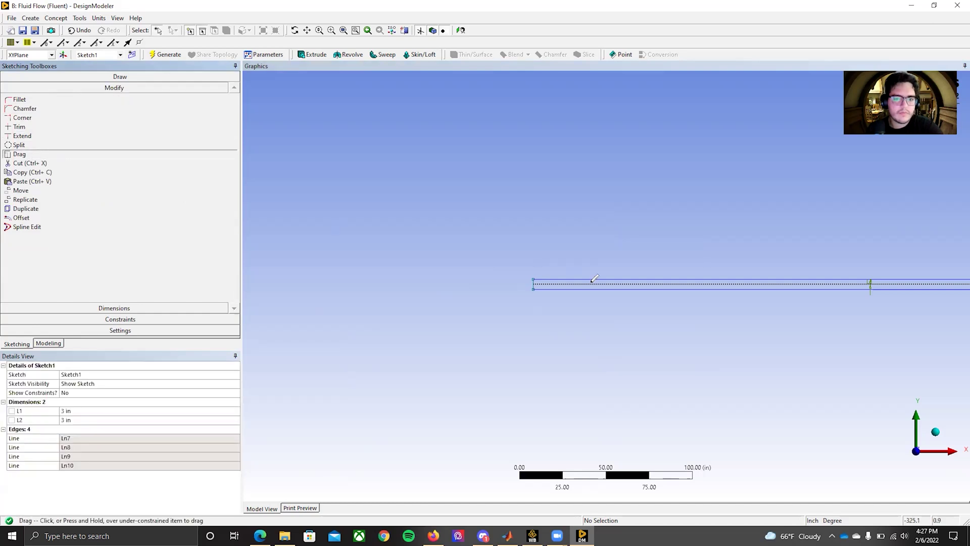
drag(535, 281, 915, 284)
scroll(604, 257, down, 2)
scroll(604, 258, down, 3)
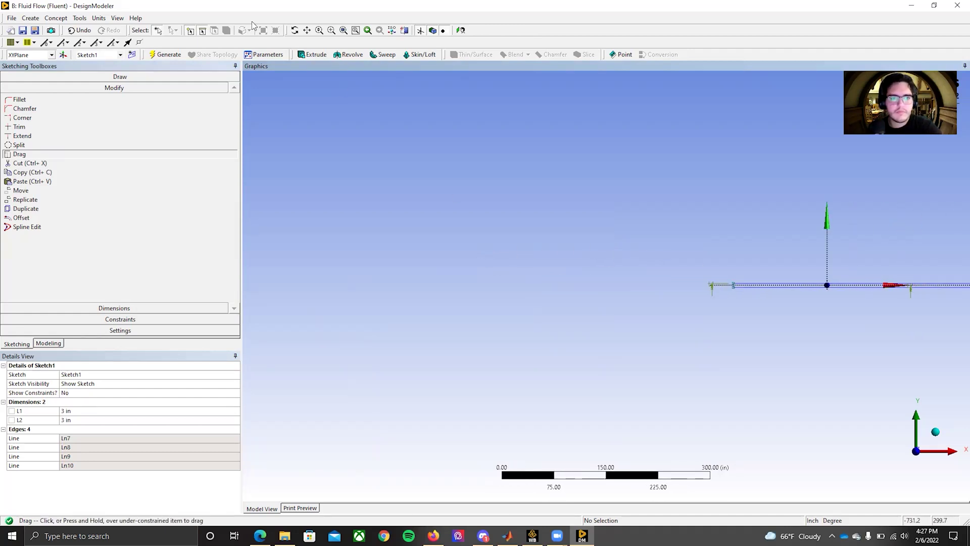
Move the outline's right vertical line inward with the Drag tool to about 65 in from the Y axis
click(306, 31)
drag(372, 286, 376, 285)
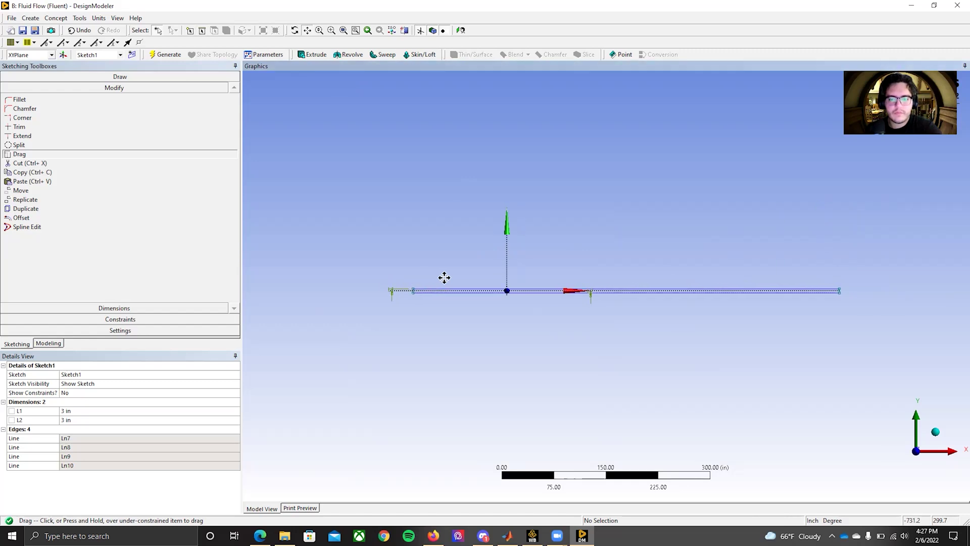
scroll(454, 272, up, 3)
drag(536, 263, 649, 248)
scroll(505, 228, up, 2)
scroll(502, 227, up, 6)
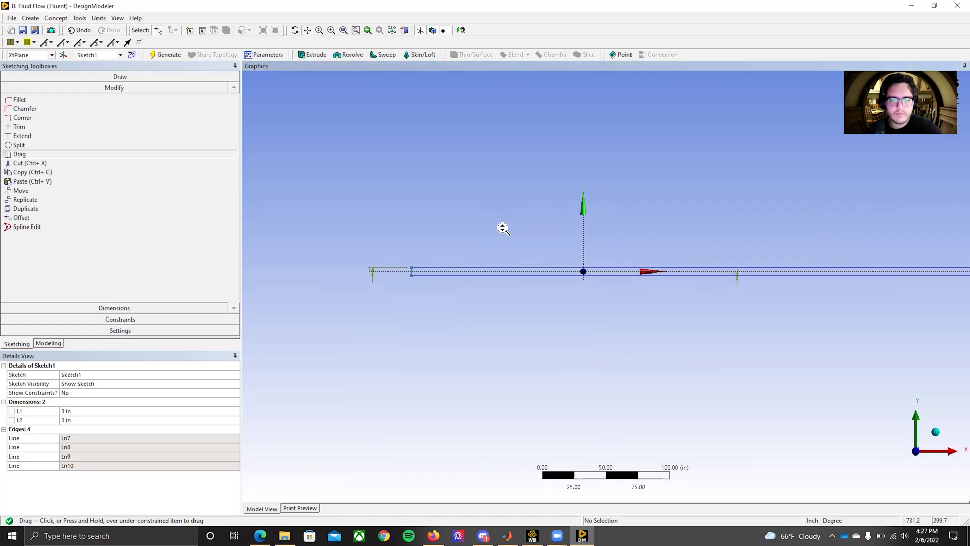
drag(502, 231, 557, 268)
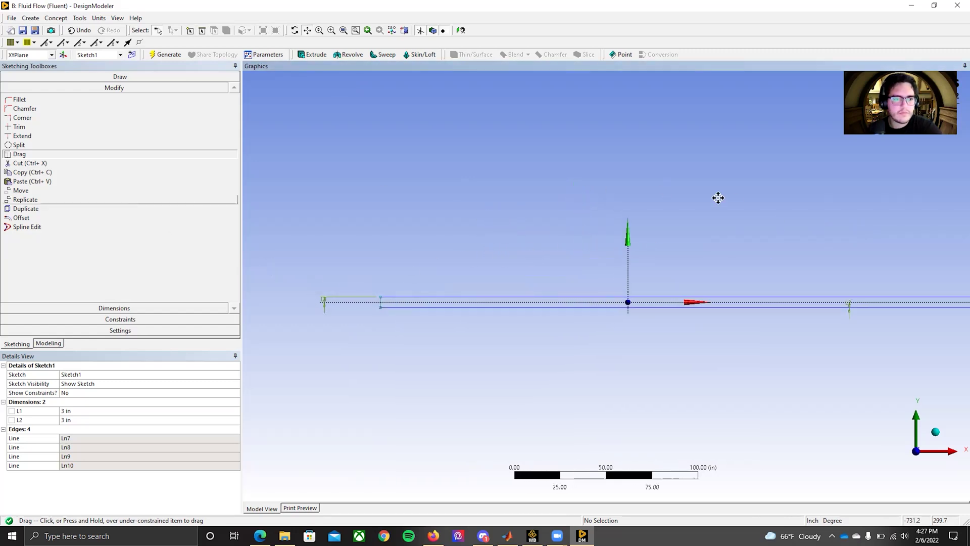
drag(737, 201, 441, 205)
scroll(590, 214, down, 2)
mouse_move(590, 214)
mouse_down()
mouse_move(492, 208)
mouse_move(504, 214)
mouse_up()
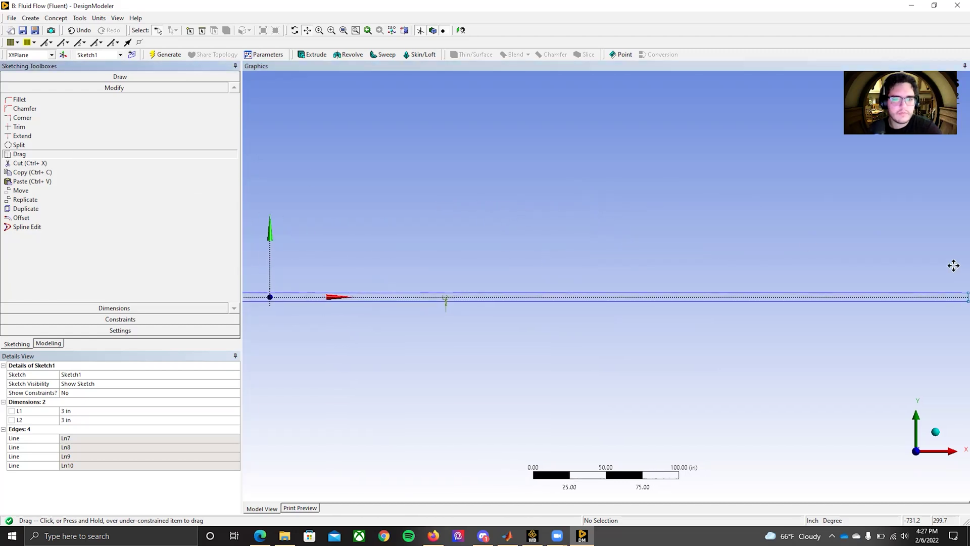
scroll(818, 266, down, 1)
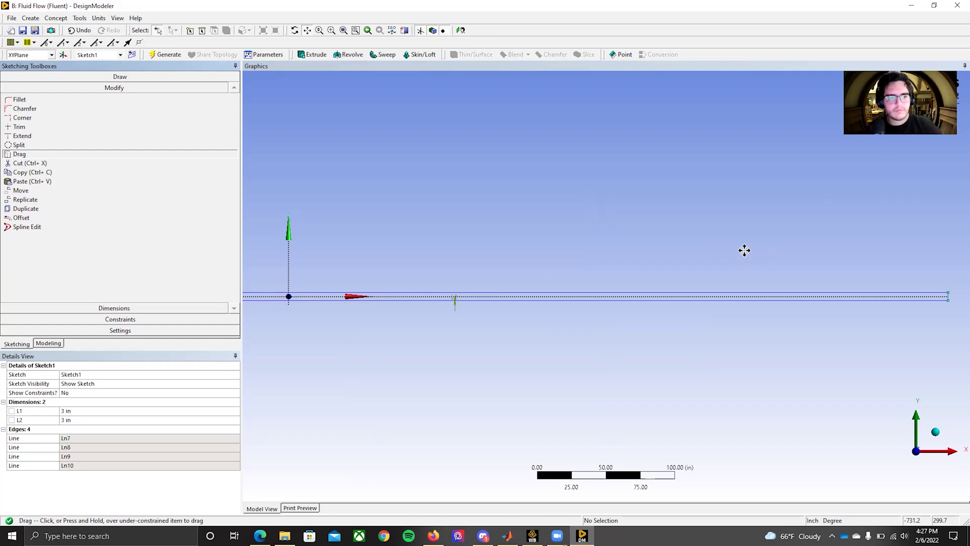
click(91, 154)
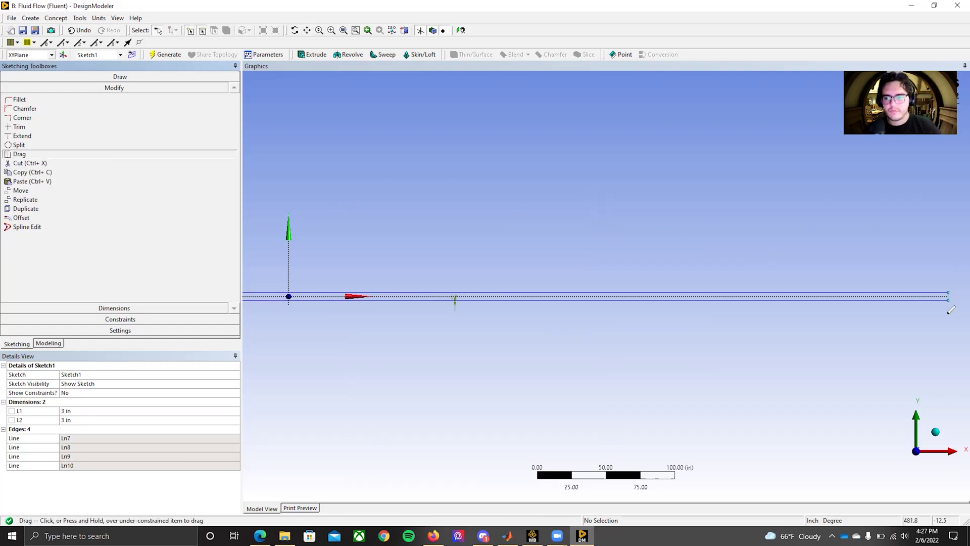
drag(950, 294, 379, 295)
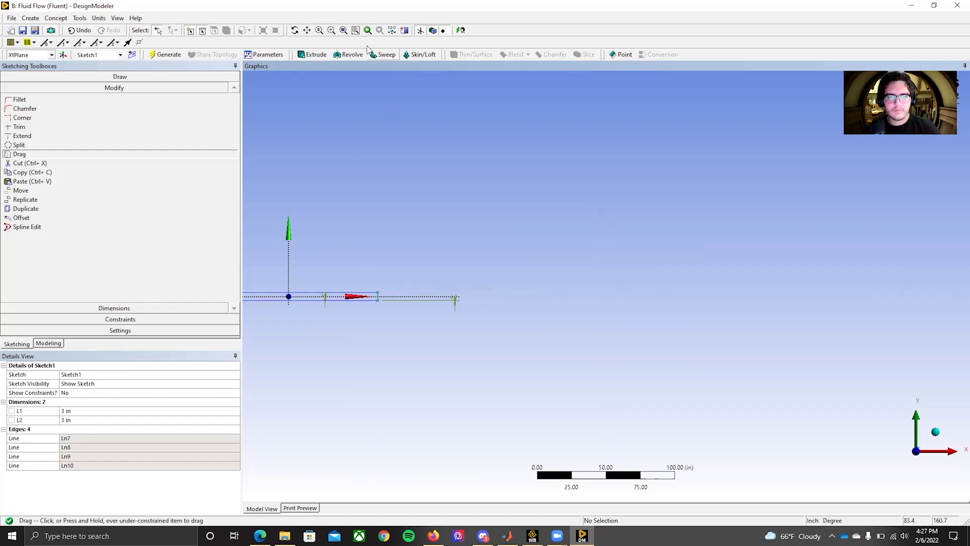
Dimension the distance between the left vertical line and the Y axis and set it to 6 in
click(308, 32)
mouse_move(338, 212)
mouse_down()
mouse_move(611, 220)
mouse_move(626, 188)
mouse_up()
scroll(558, 279, up, 2)
scroll(550, 266, up, 4)
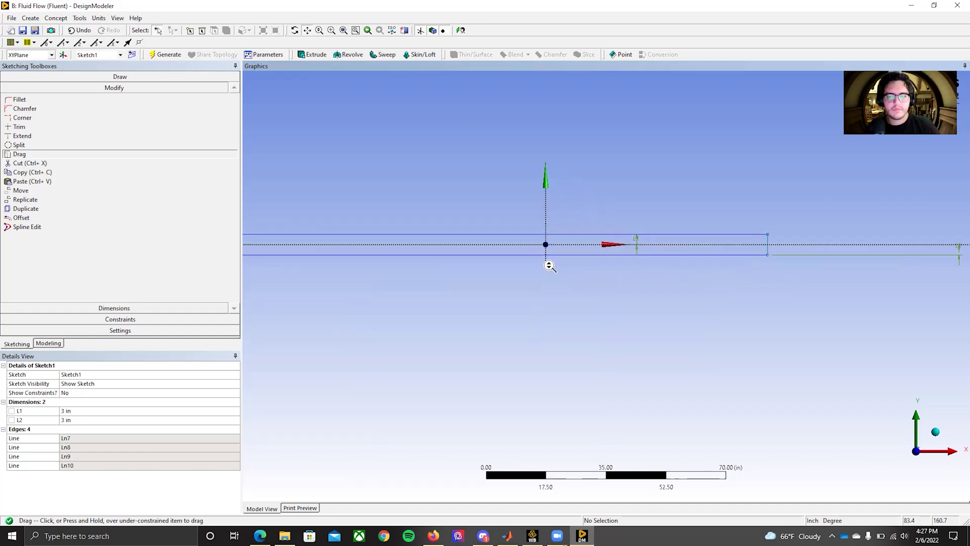
drag(616, 330, 623, 343)
scroll(621, 342, down, 3)
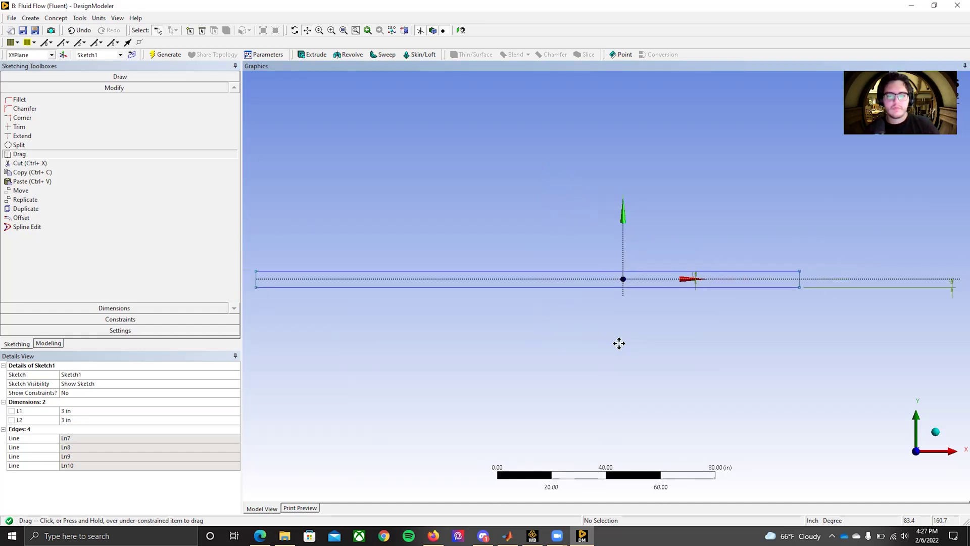
click(88, 308)
click(36, 138)
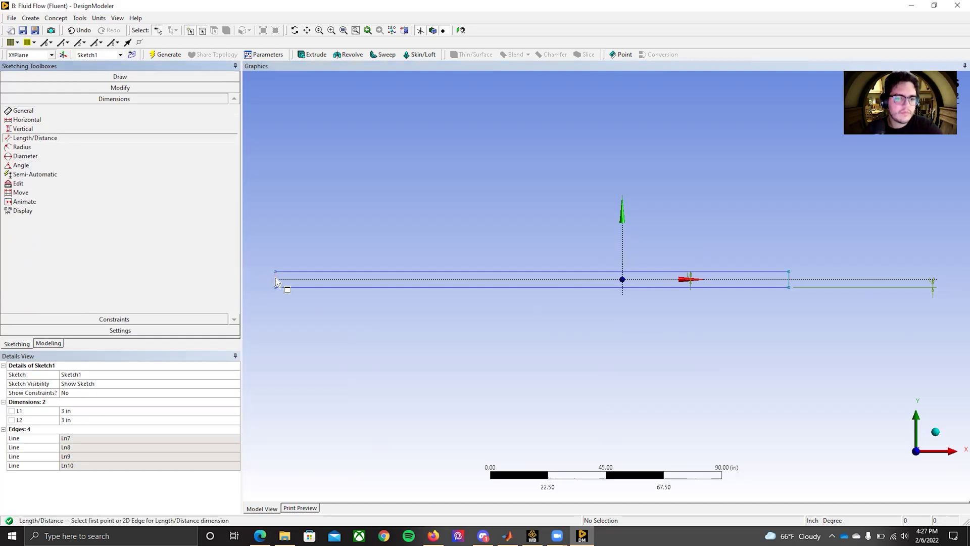
click(281, 273)
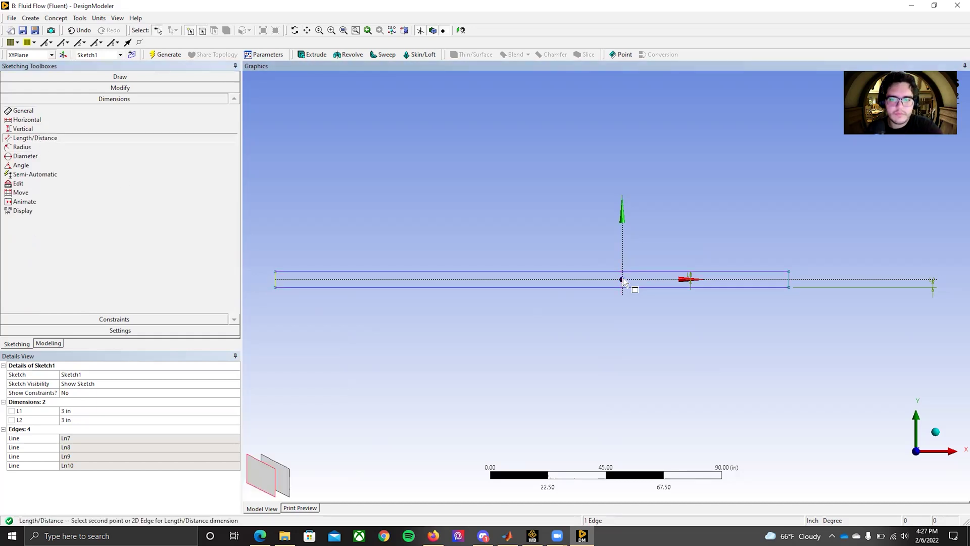
click(622, 279)
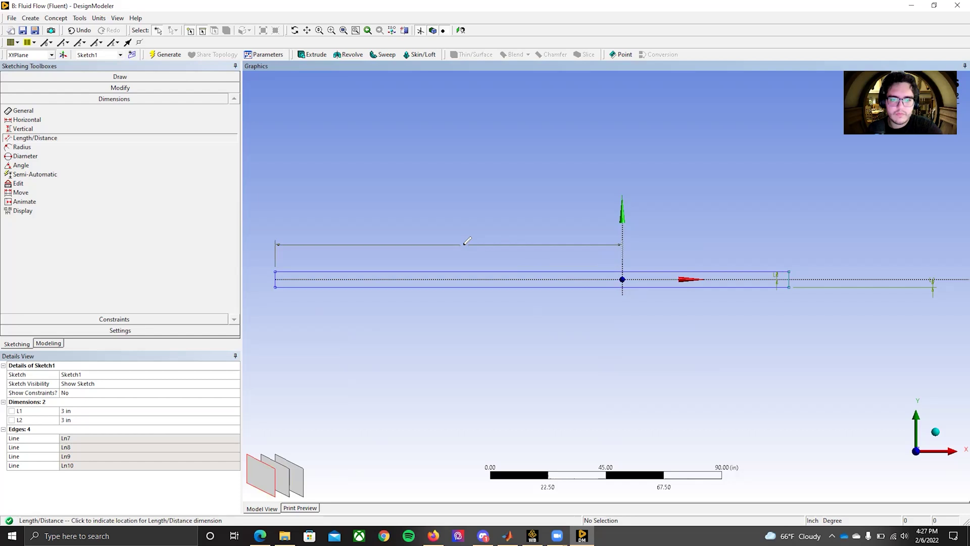
click(462, 245)
click(93, 431)
text(6)
key(Return)
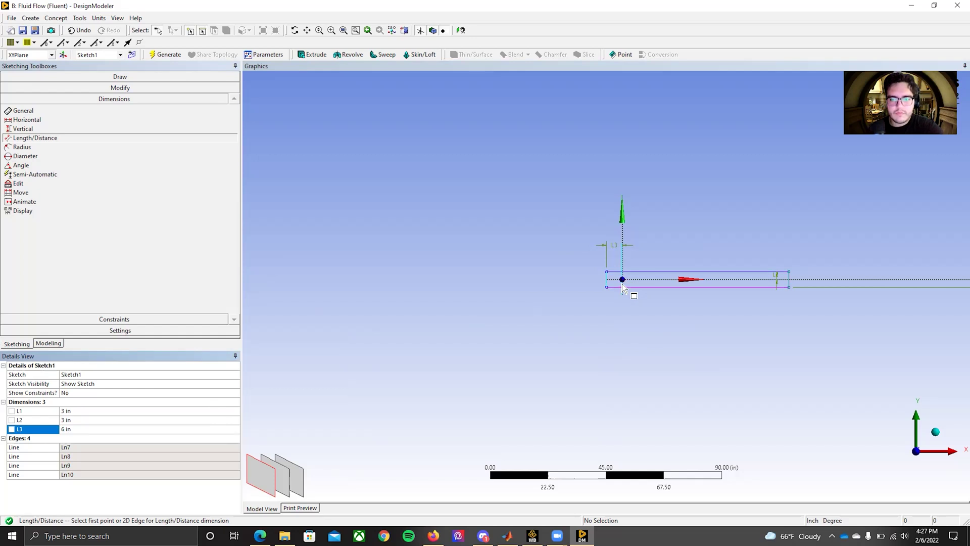
Dimension the distance between the right vertical line and the Y axis and set it to 6 in
click(790, 281)
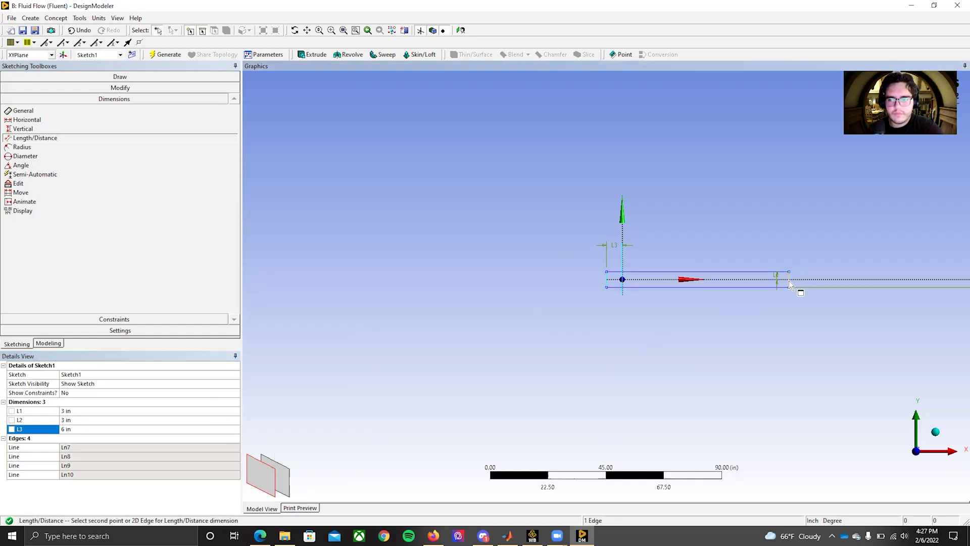
click(623, 279)
click(668, 276)
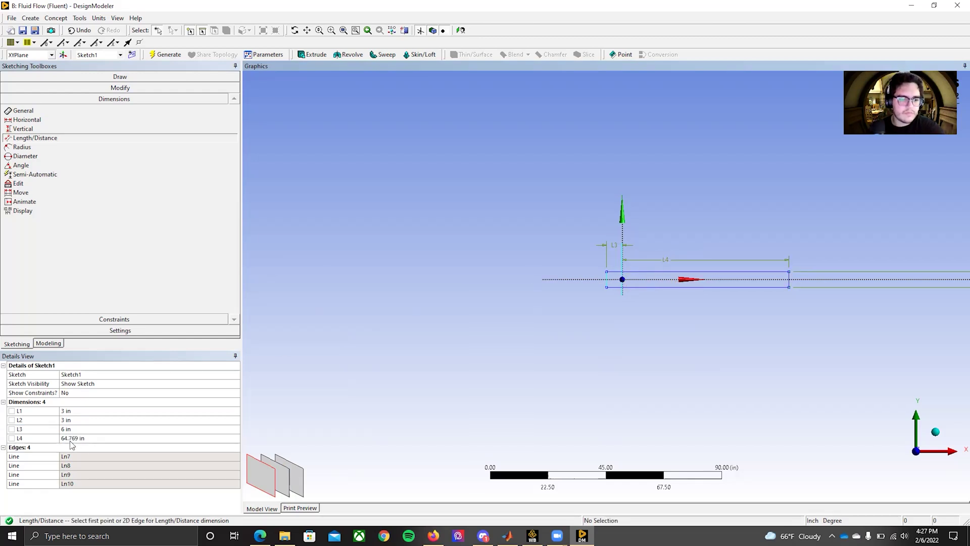
click(71, 438)
text(6)
key(Return)
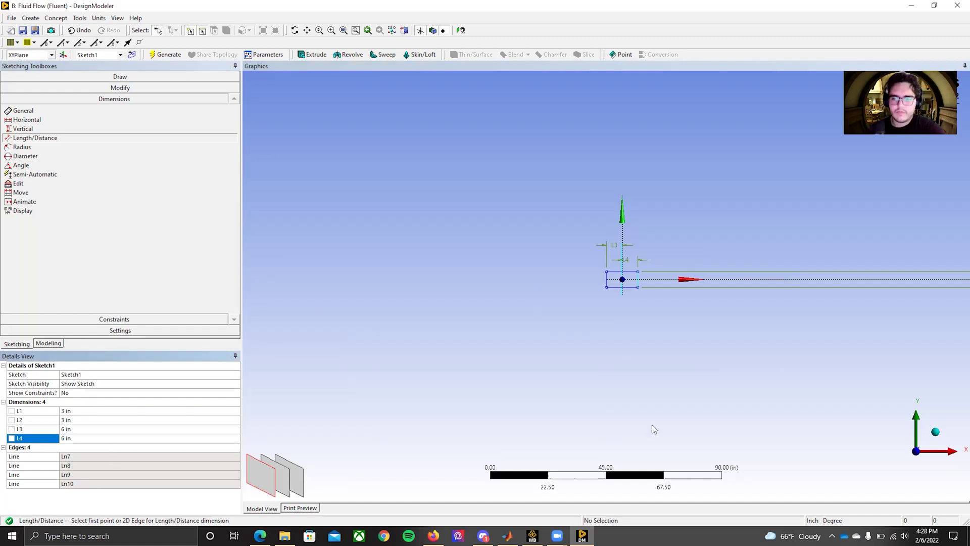
Draw a slightly rising line from the rectangle's upper right corner outward to about 64 in along the positive X direction
scroll(698, 239, up, 5)
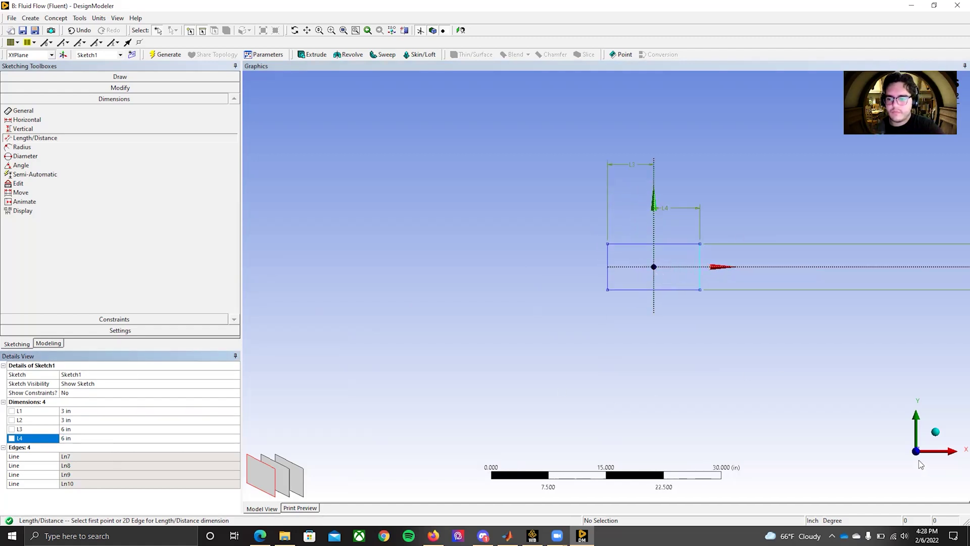
click(308, 30)
mouse_move(523, 221)
mouse_down()
mouse_move(394, 240)
mouse_move(445, 249)
mouse_move(431, 253)
mouse_move(375, 247)
mouse_up()
scroll(433, 253, down, 3)
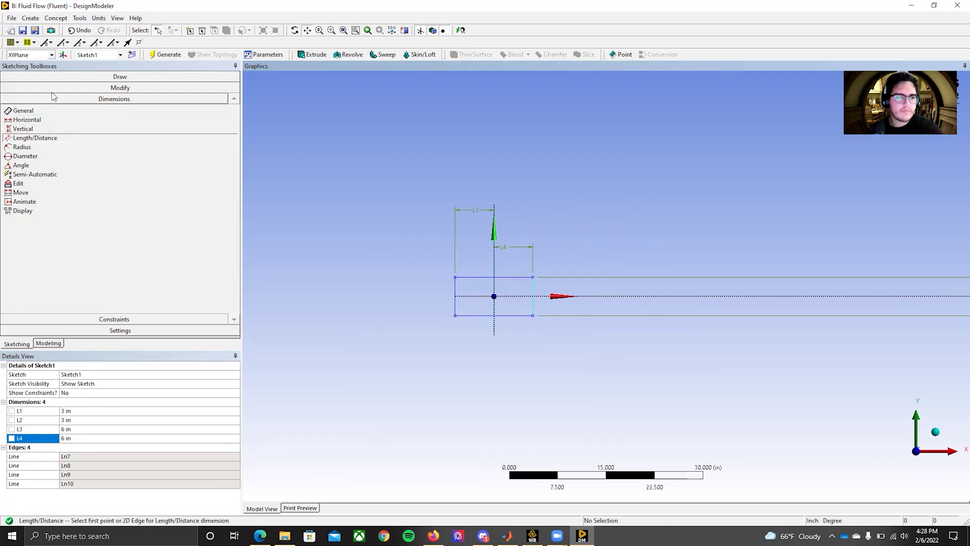
click(55, 76)
click(19, 88)
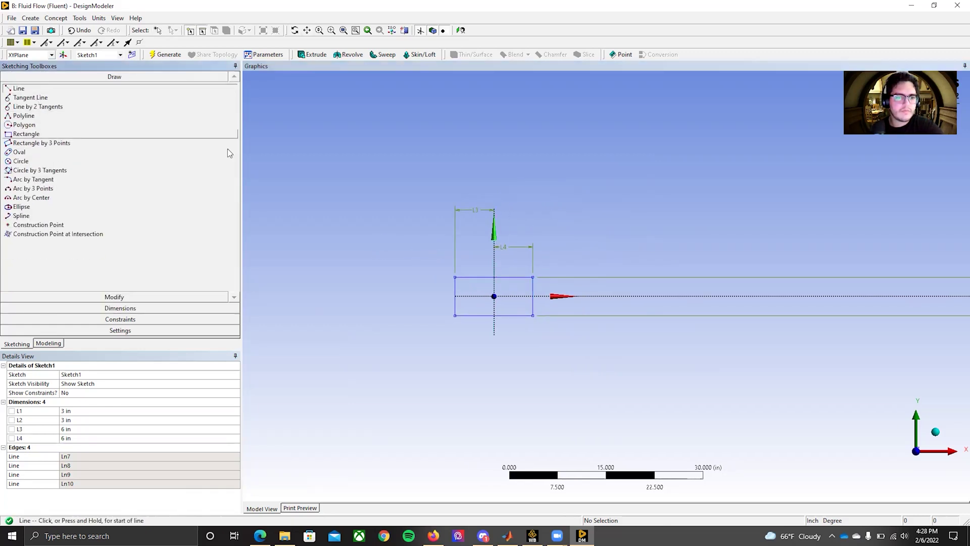
click(532, 277)
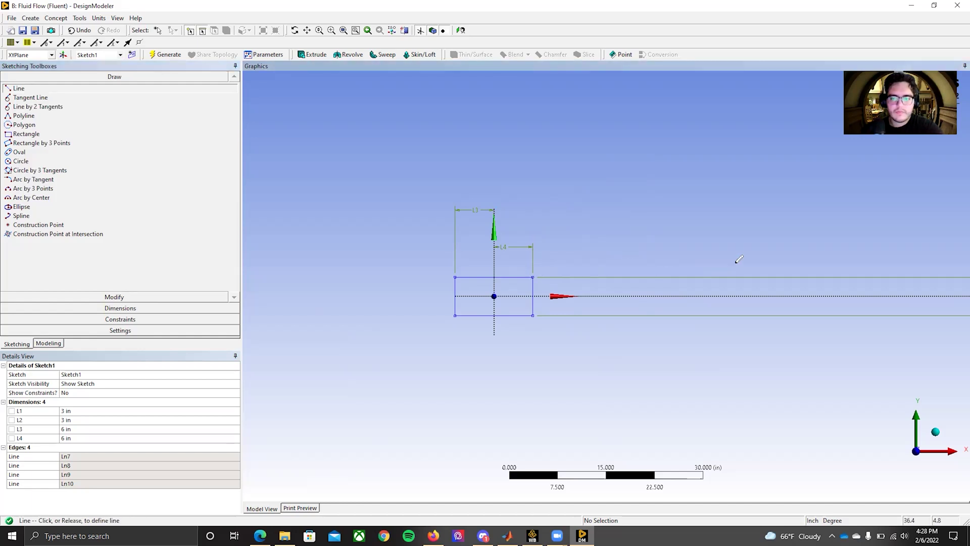
click(909, 255)
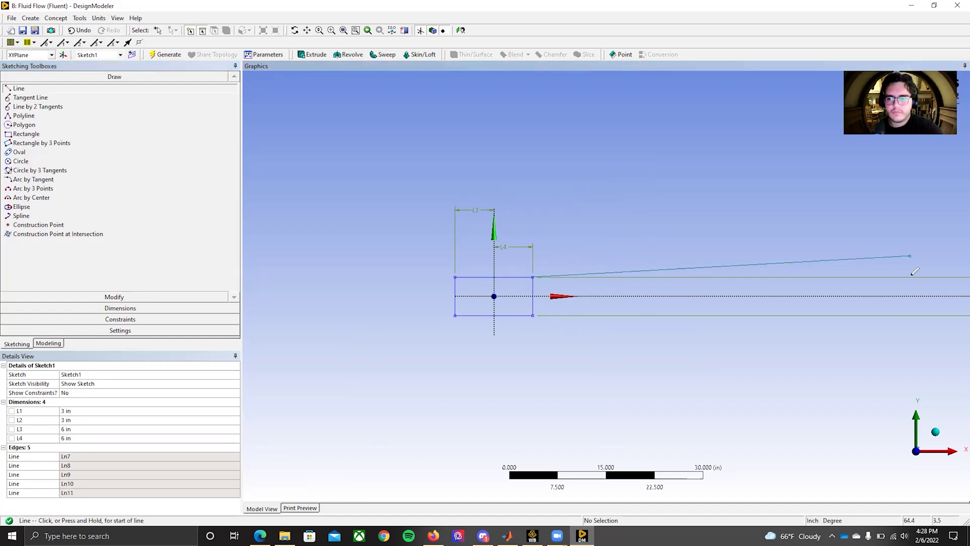
Draw a slightly falling line from the rectangle's lower right corner to about 64.5 in along X, and join both diverging lines with a vertical line
click(532, 314)
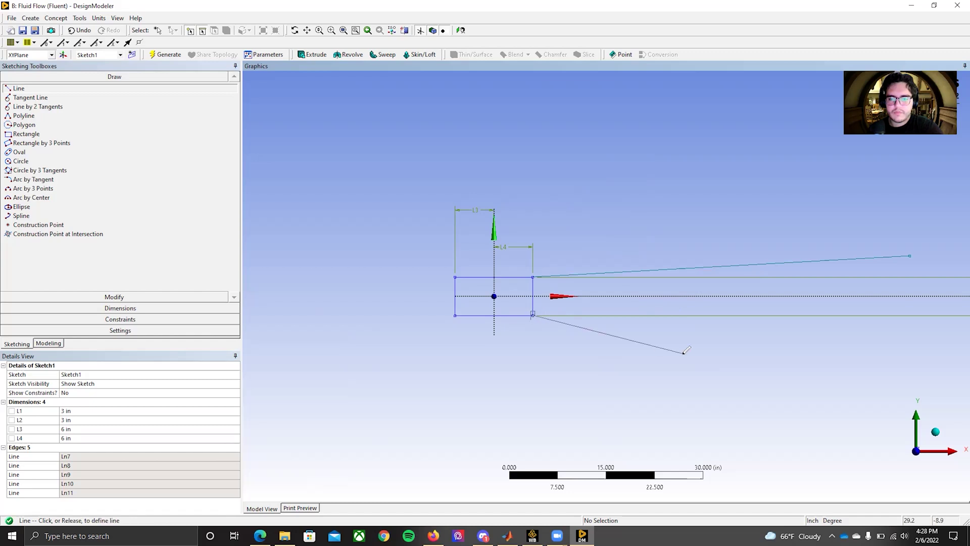
click(911, 345)
click(911, 345)
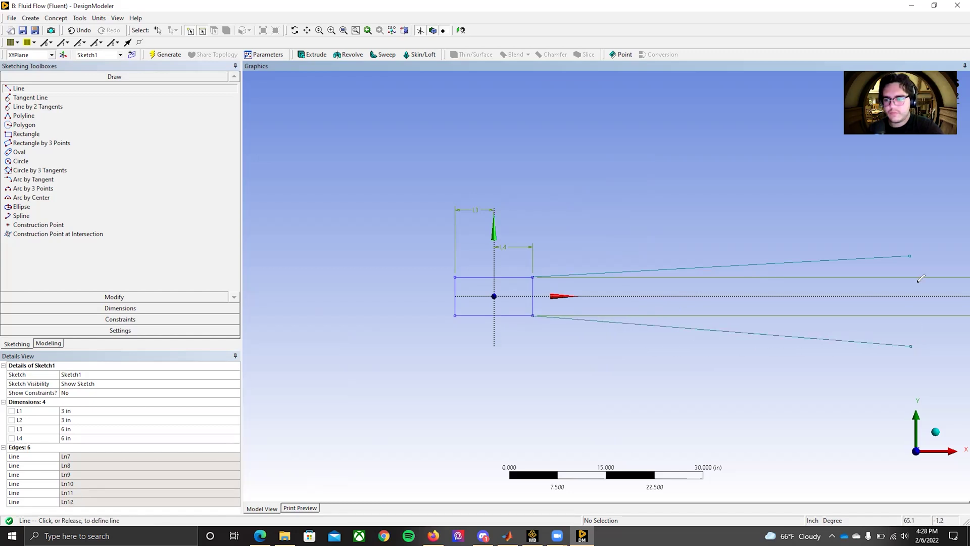
click(911, 256)
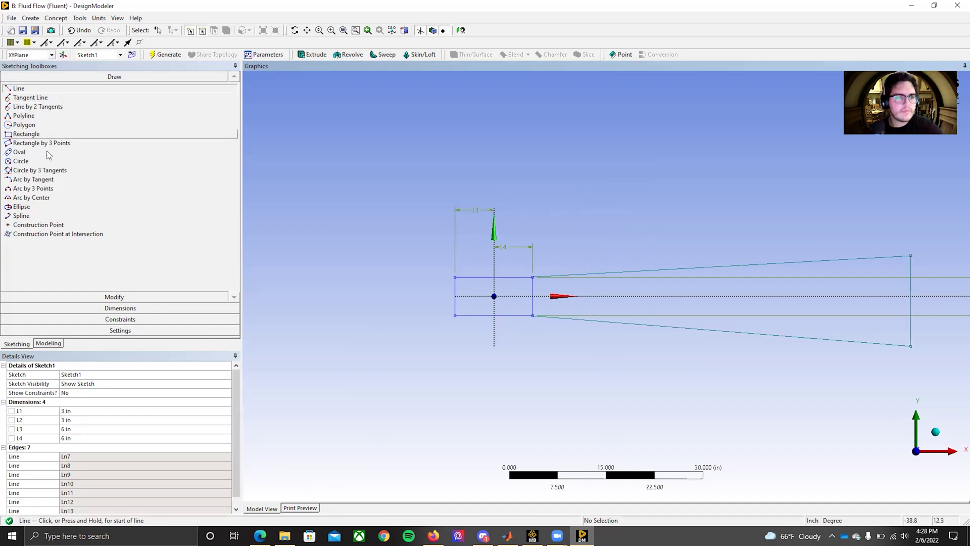
Dimension the distance between the rectangle's right vertical line and the diverging section's end line and set it to 42 in
click(50, 308)
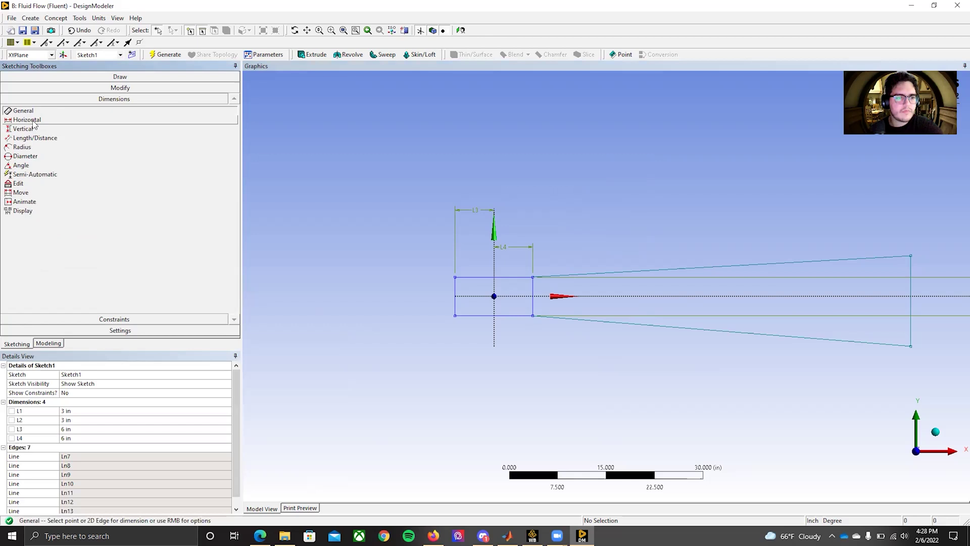
click(35, 137)
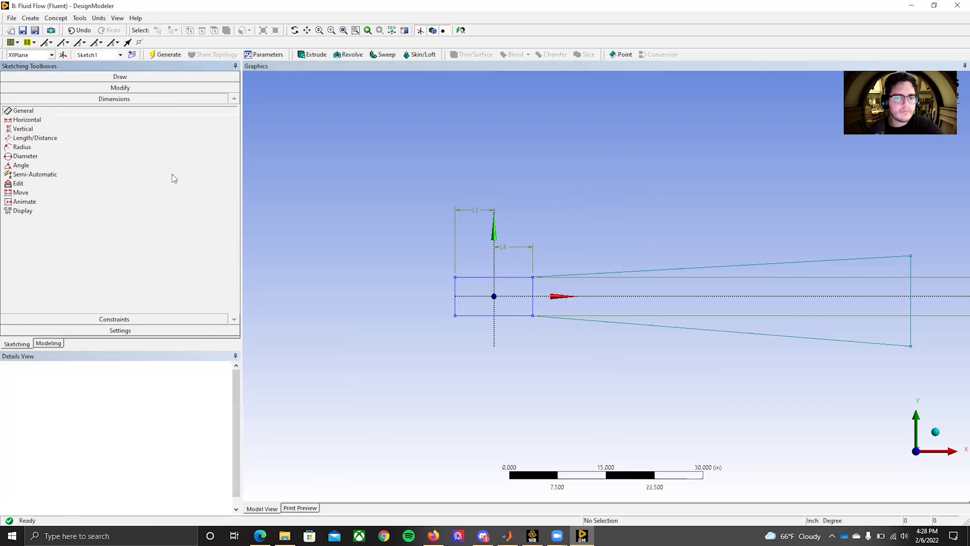
click(533, 289)
click(911, 283)
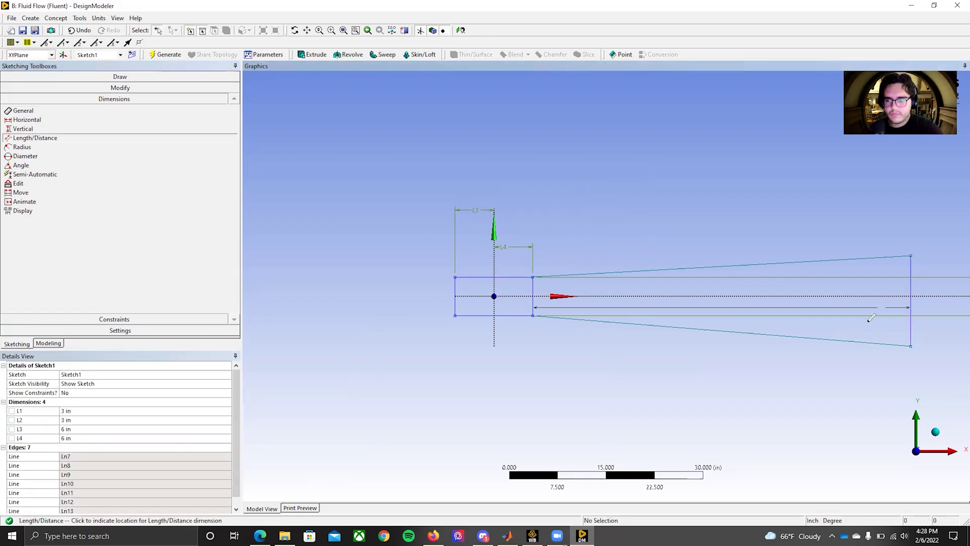
click(762, 391)
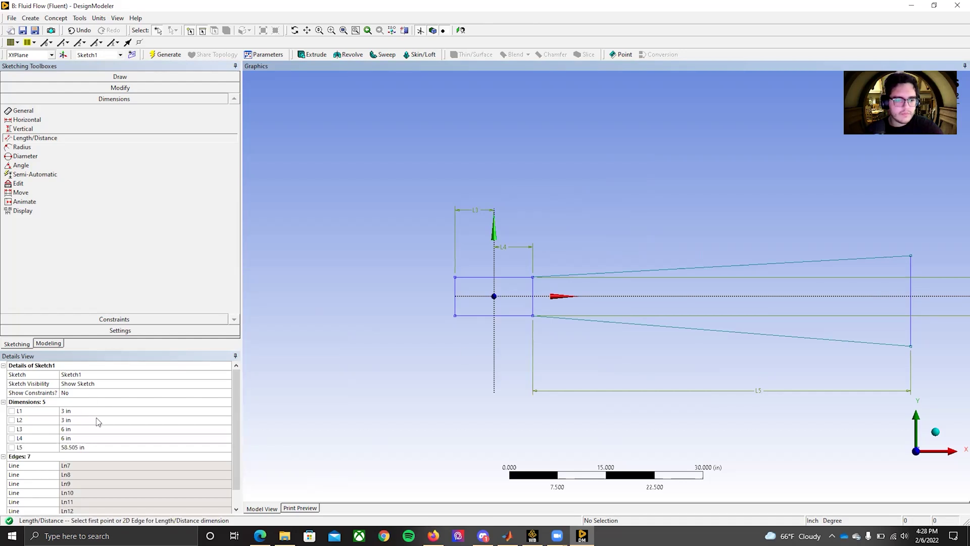
click(68, 447)
text(42)
key(Return)
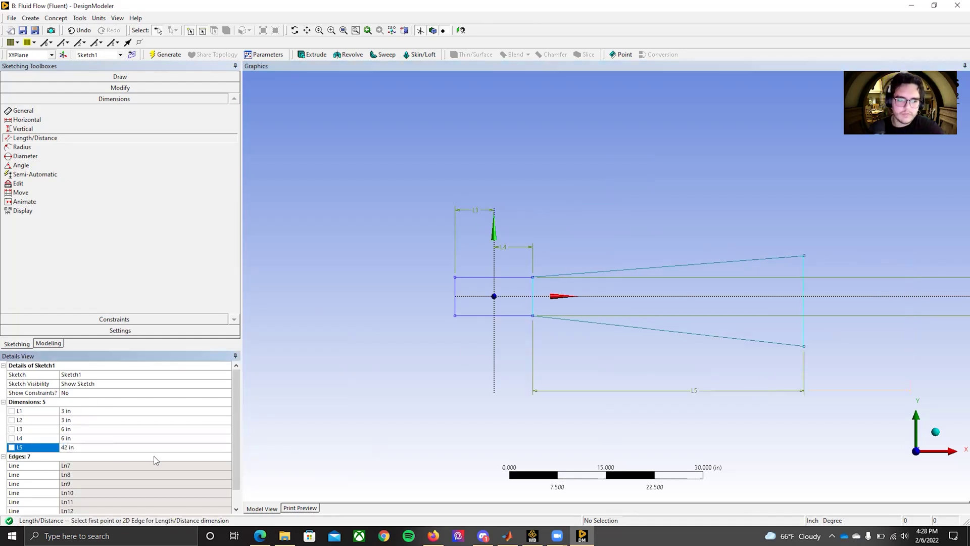
Dimension the angle between the rectangle's lower edge and the lower diverging line and set it to 183°
scroll(638, 303, up, 3)
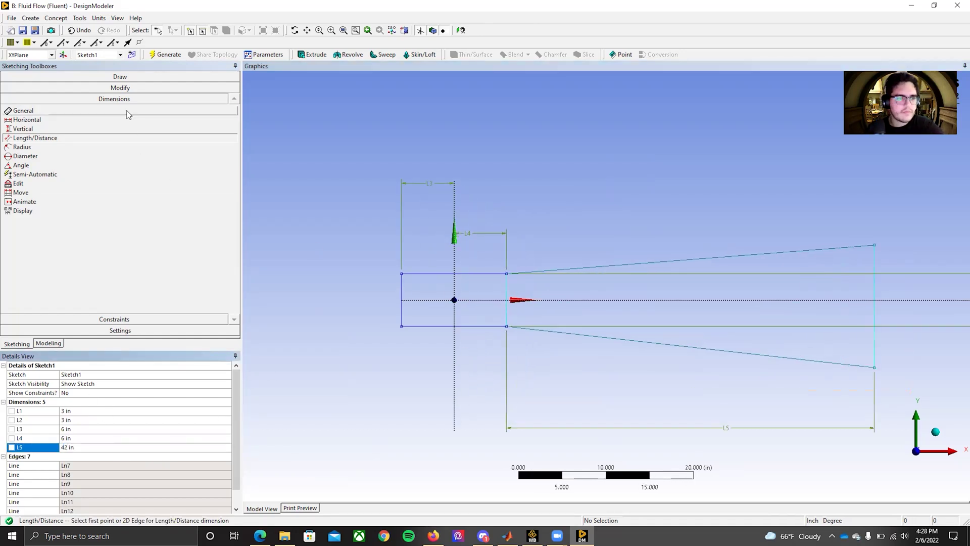
scroll(481, 358, up, 3)
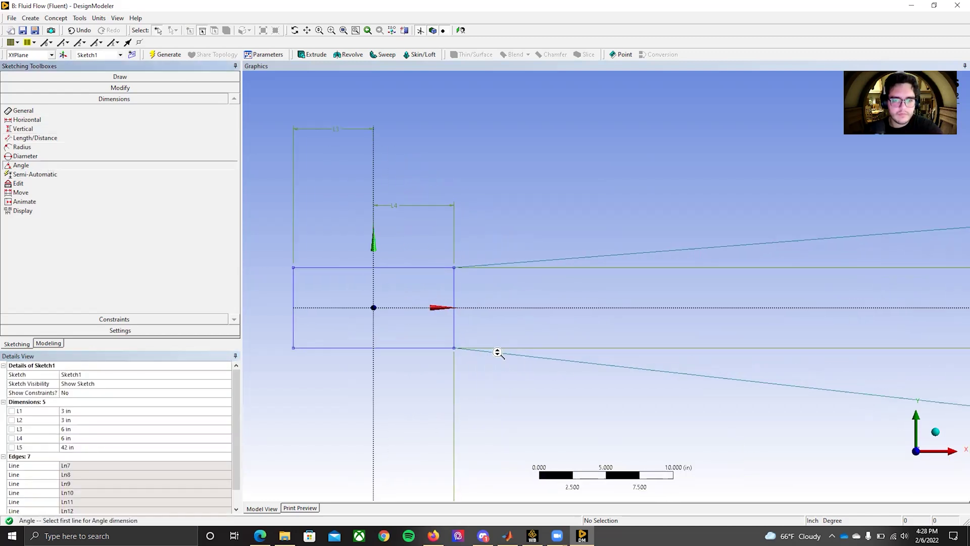
click(494, 359)
click(424, 352)
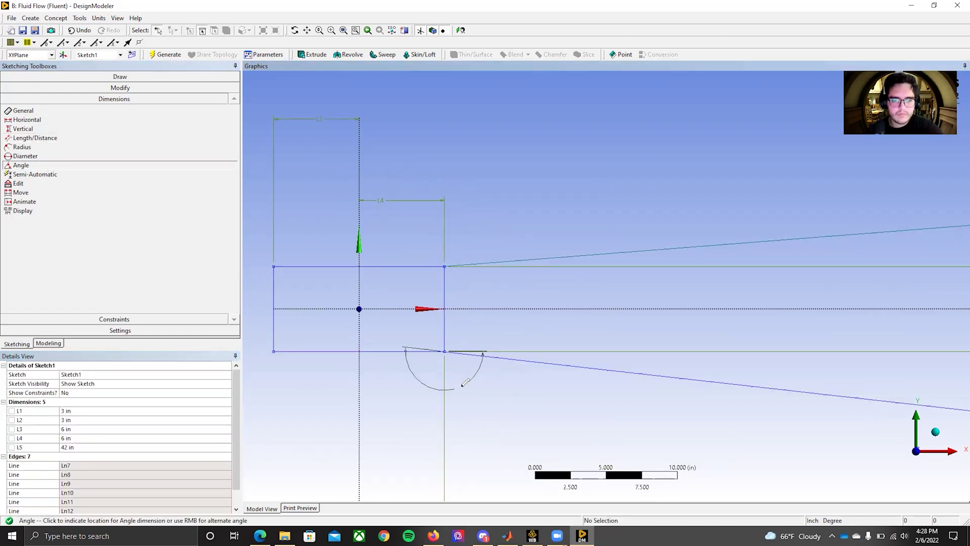
click(466, 336)
click(74, 412)
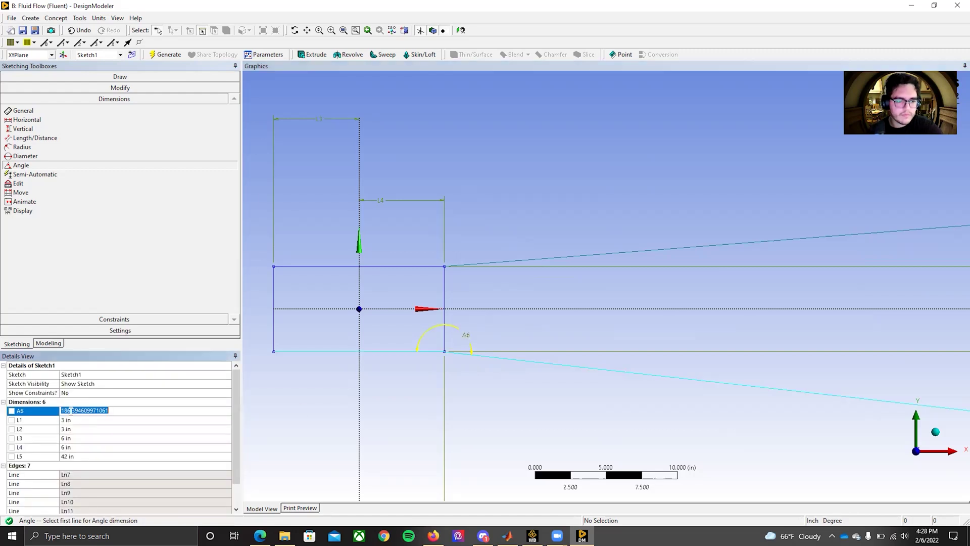
text(183)
key(Return)
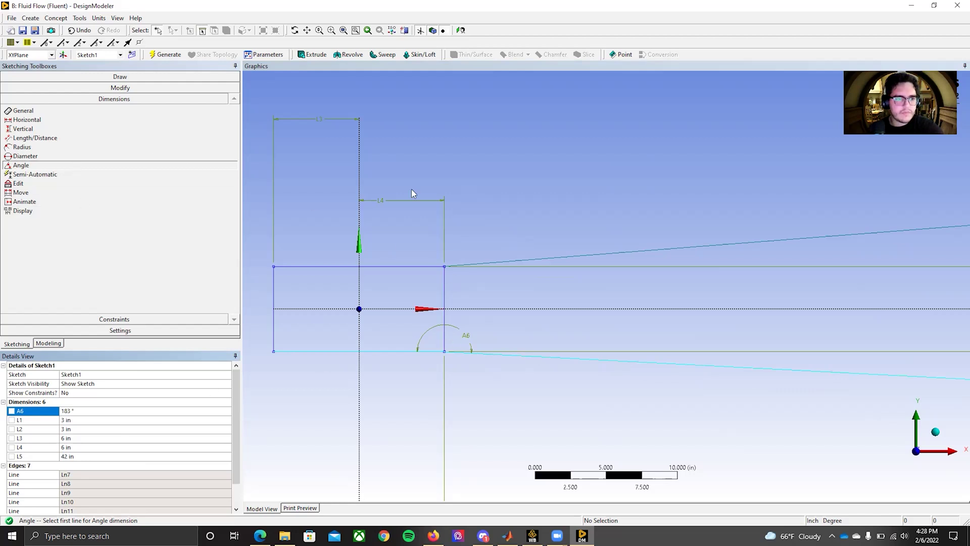
Dimension the angle between the rectangle's upper edge and the upper diverging line and set it to 183°
click(423, 265)
click(523, 259)
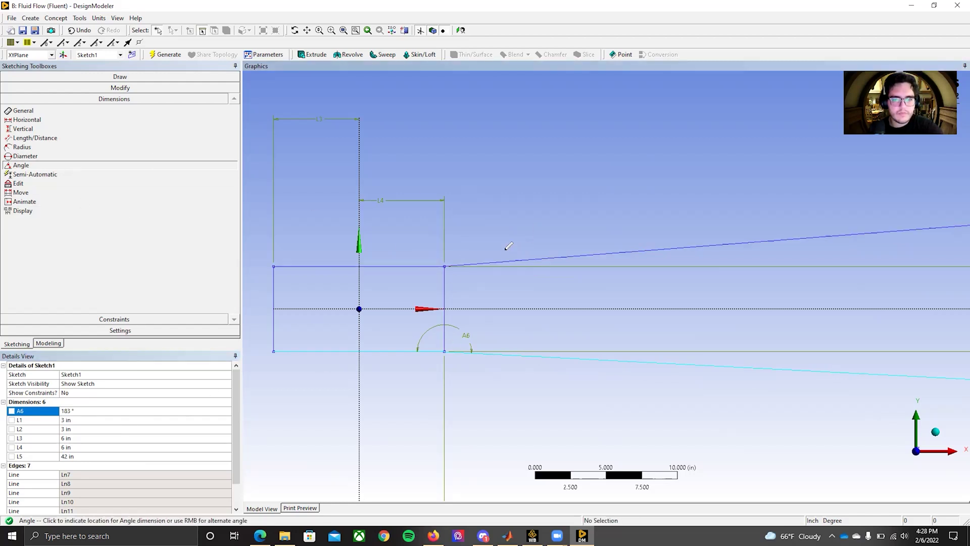
click(467, 283)
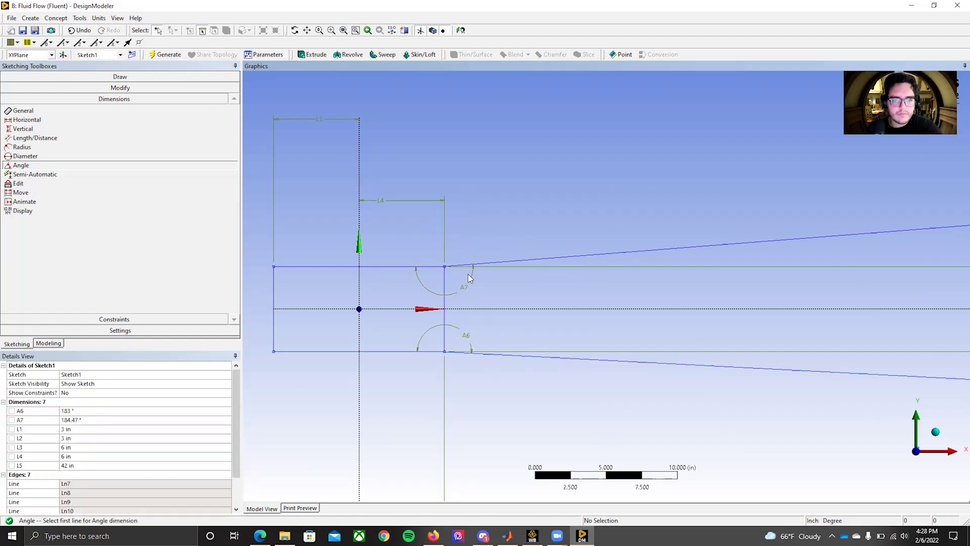
click(68, 420)
text(18)
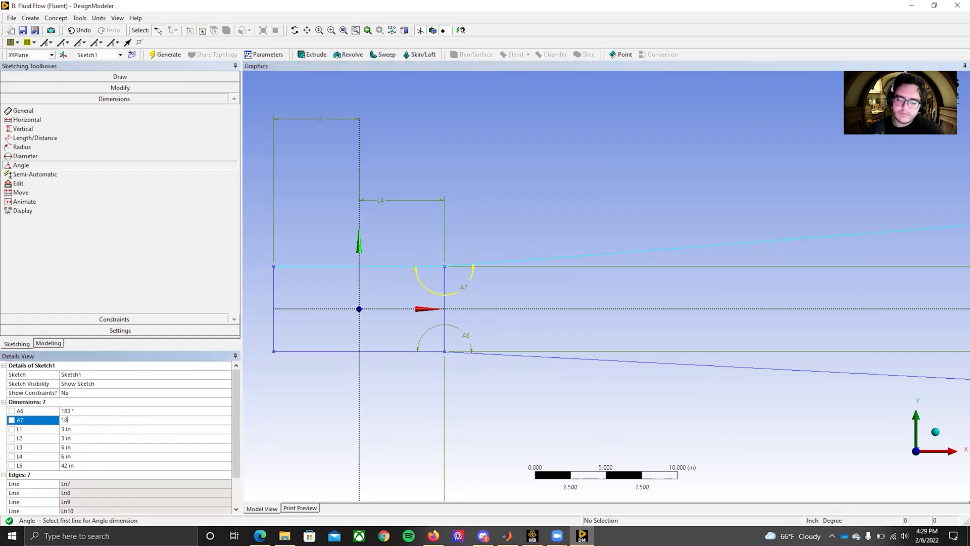
text(3)
key(Return)
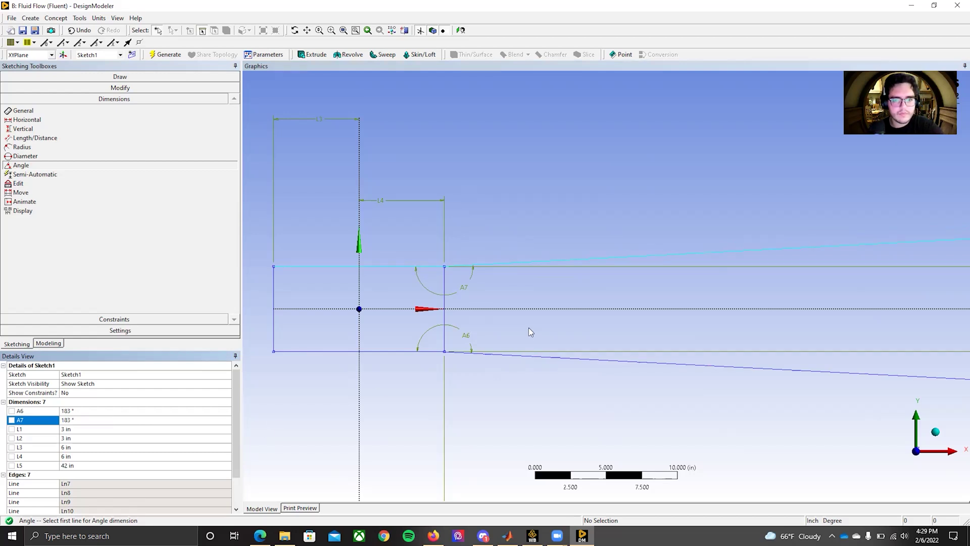
Draw a vertical line about 23 in long across the X axis, about 19 in from the Y axis on the negative X side
scroll(506, 322, down, 2)
scroll(505, 322, down, 1)
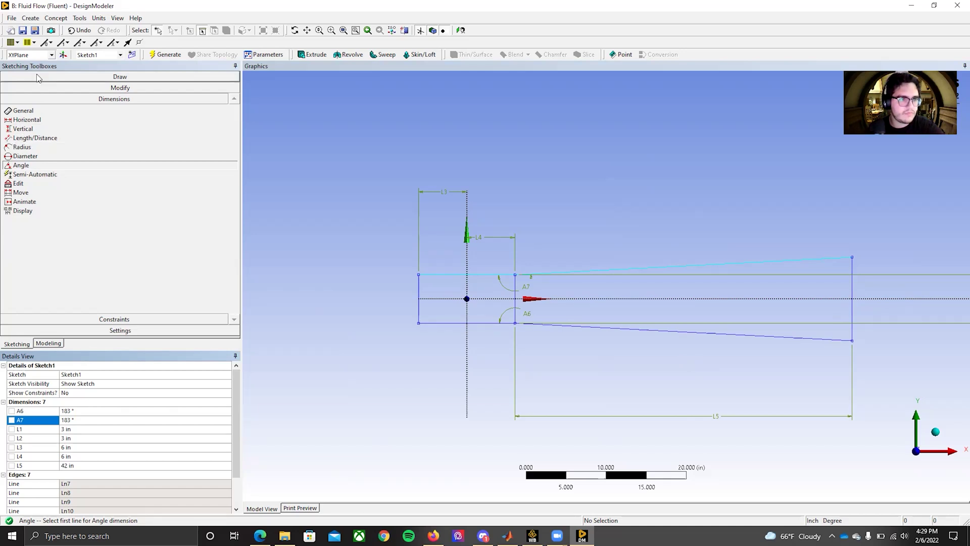
click(61, 76)
click(19, 89)
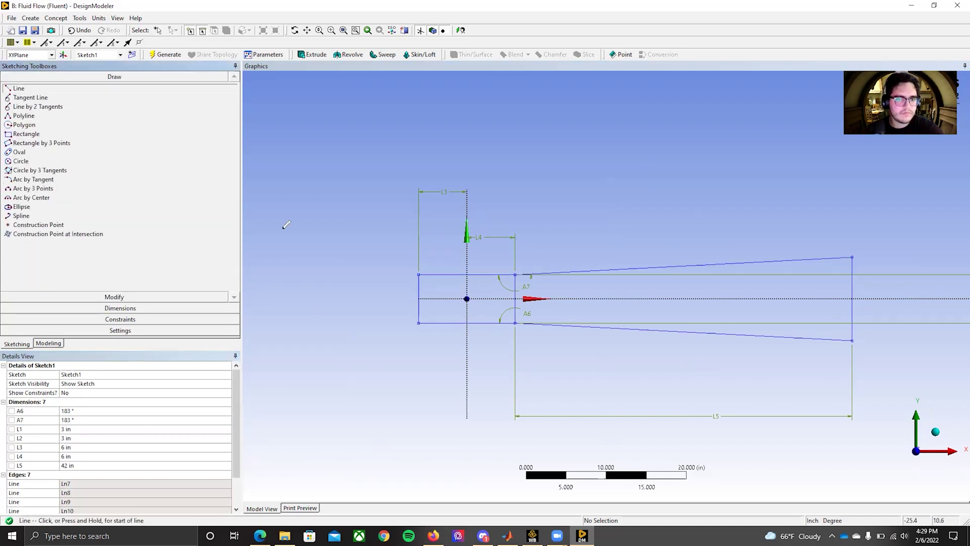
click(314, 194)
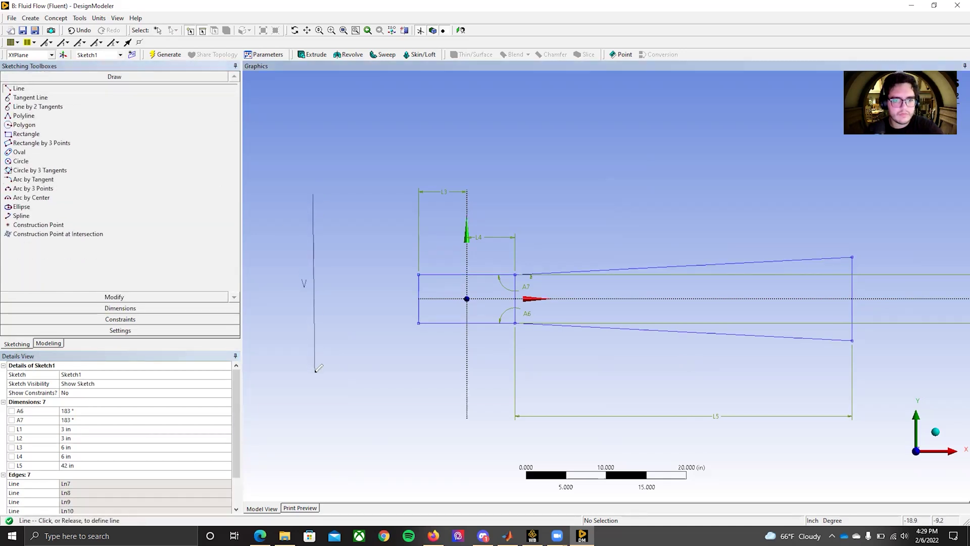
click(314, 381)
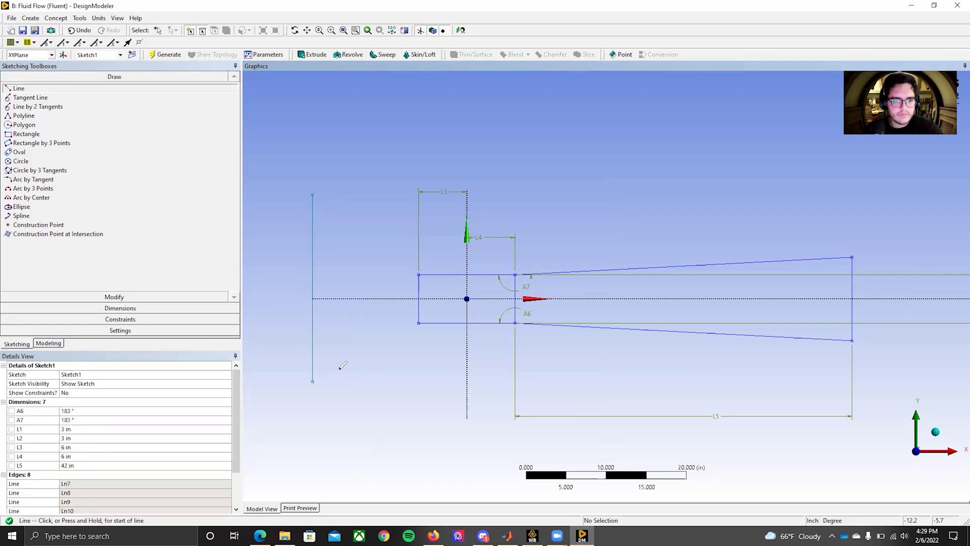
Dimension the distance between the new vertical line and the rectangle's left vertical line and set it to 24 in
scroll(317, 379, up, 2)
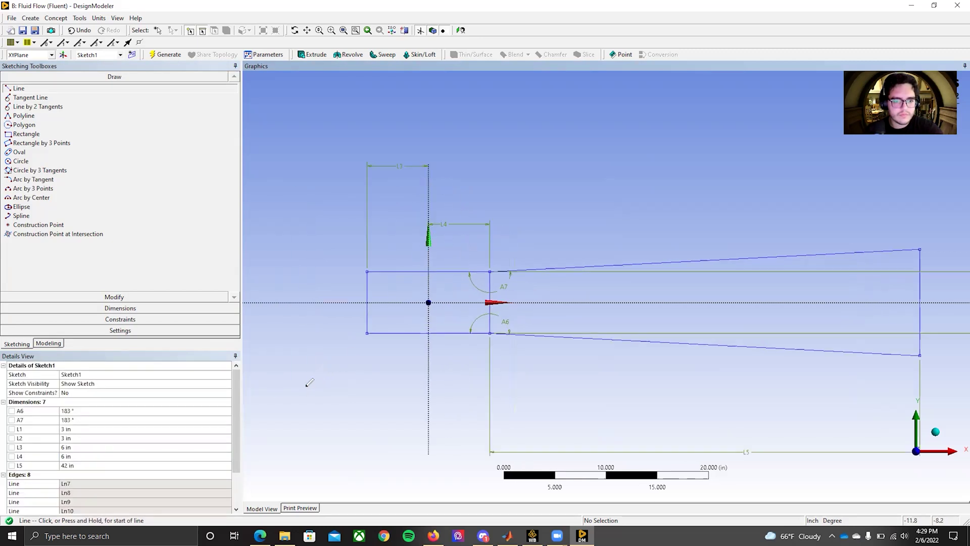
click(306, 33)
drag(362, 155, 604, 107)
scroll(536, 184, up, 1)
mouse_move(510, 186)
mouse_down()
mouse_move(507, 221)
mouse_move(483, 223)
mouse_up()
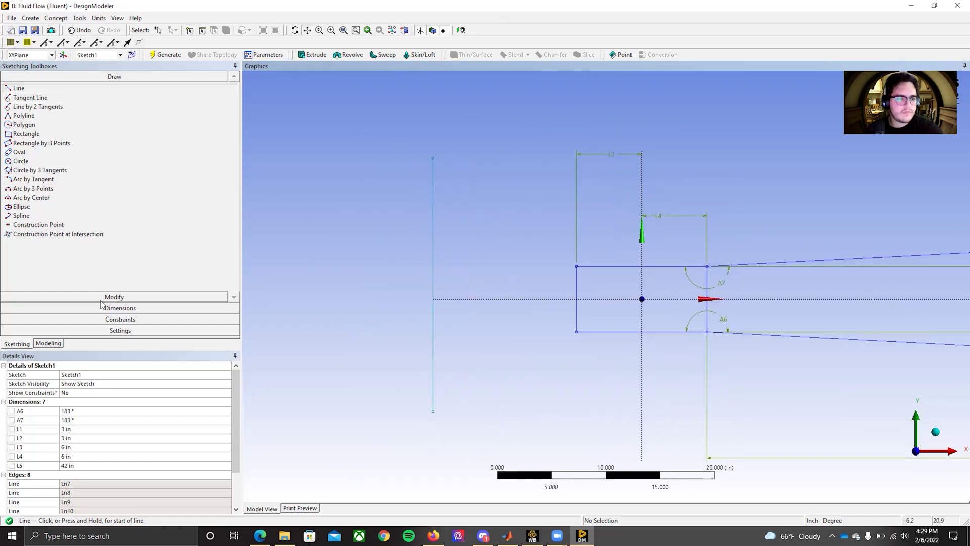
click(120, 308)
click(35, 137)
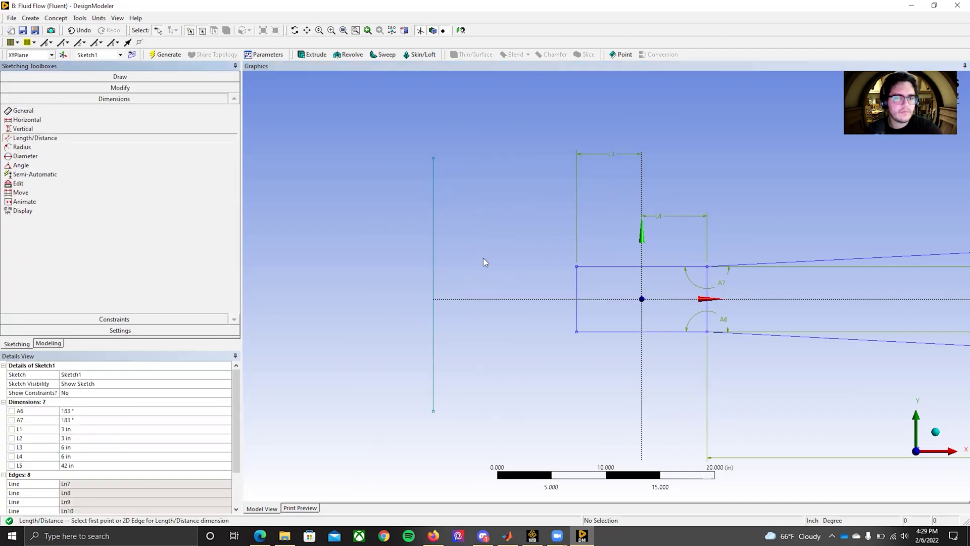
click(433, 268)
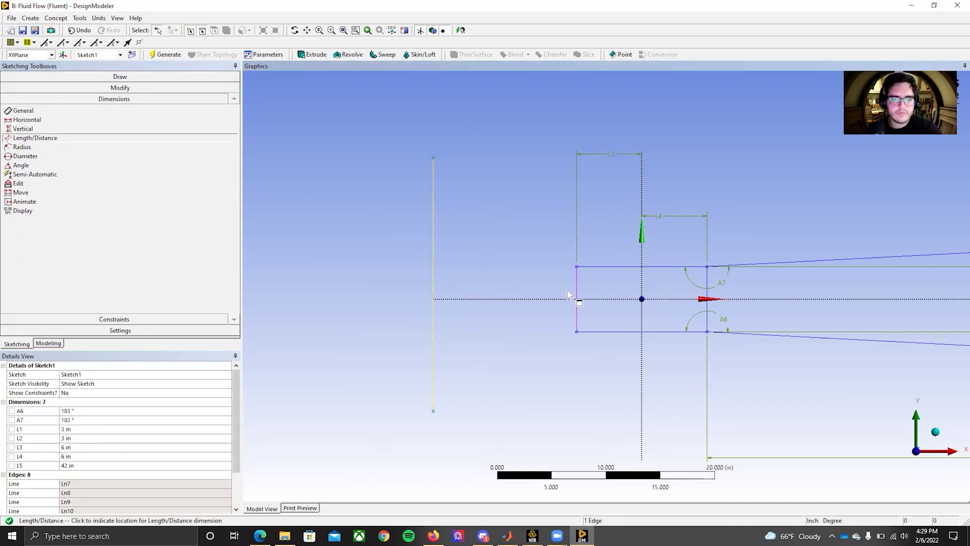
click(514, 319)
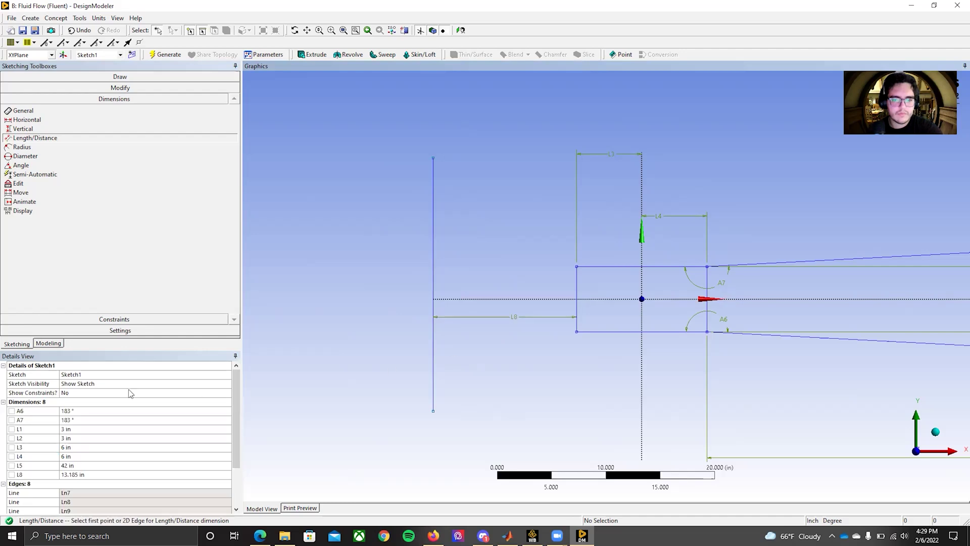
click(69, 475)
text(24)
key(Return)
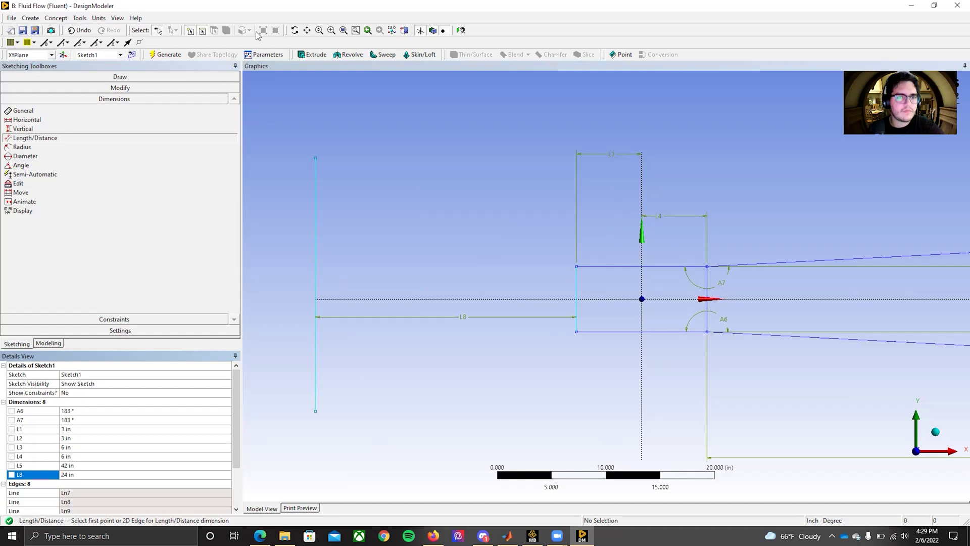
Draw two converging lines joining the upper and lower ends of the far left vertical line to the rectangle's left corners
click(38, 77)
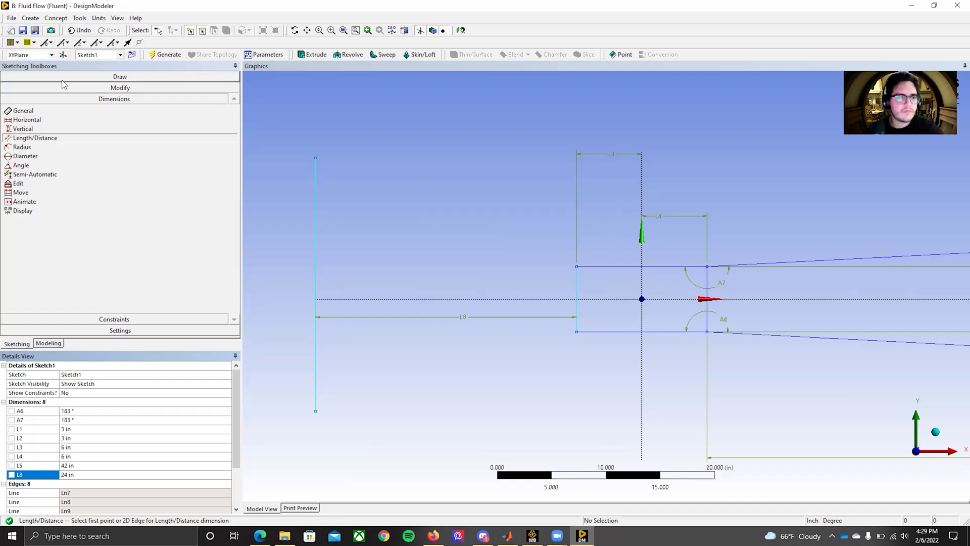
click(19, 88)
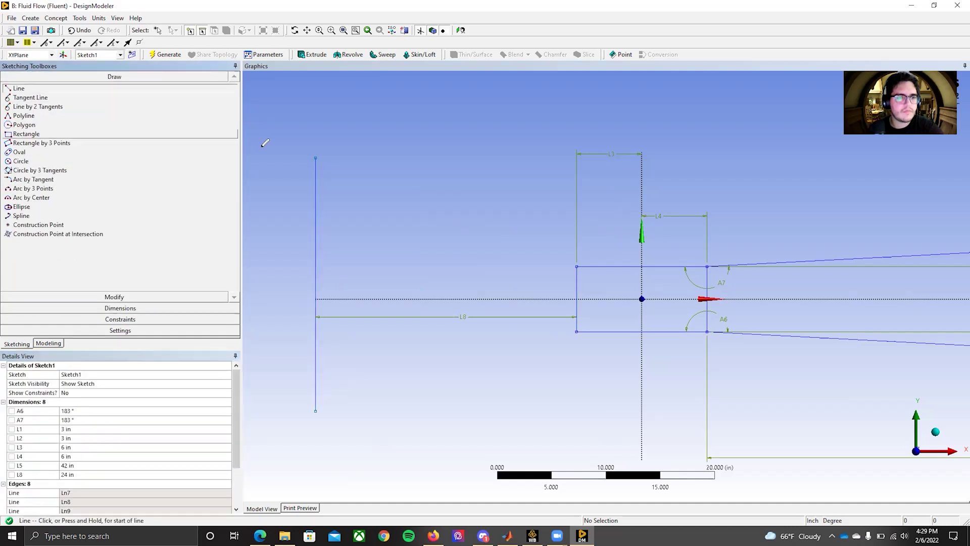
click(315, 157)
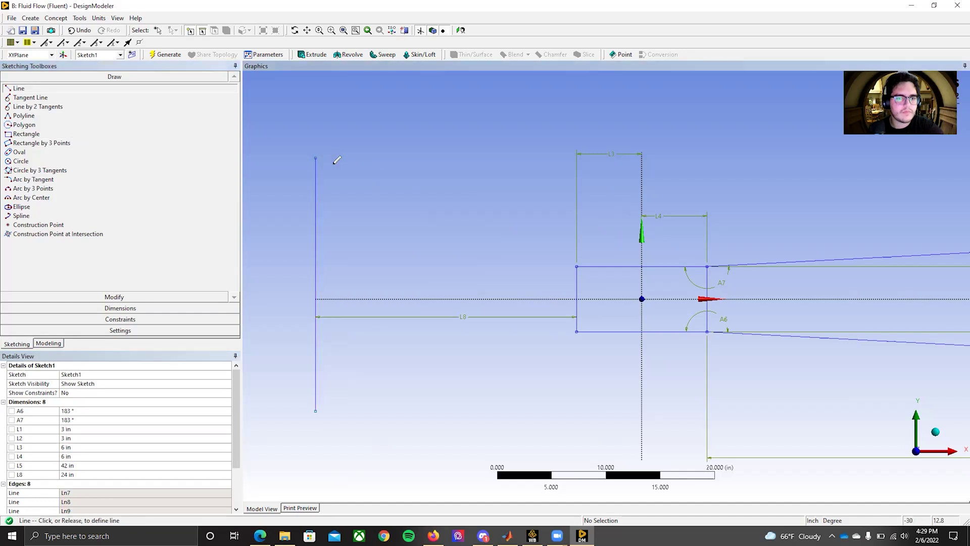
click(576, 267)
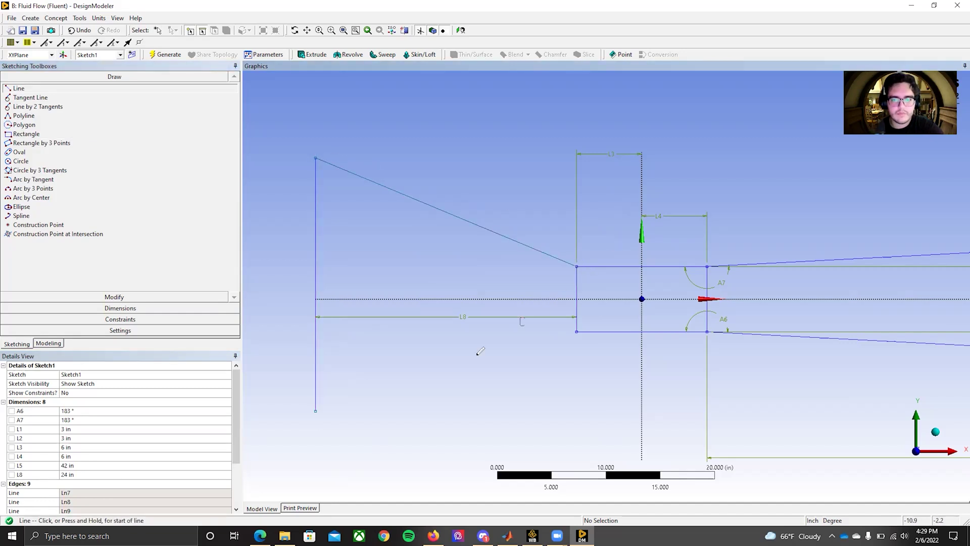
click(316, 409)
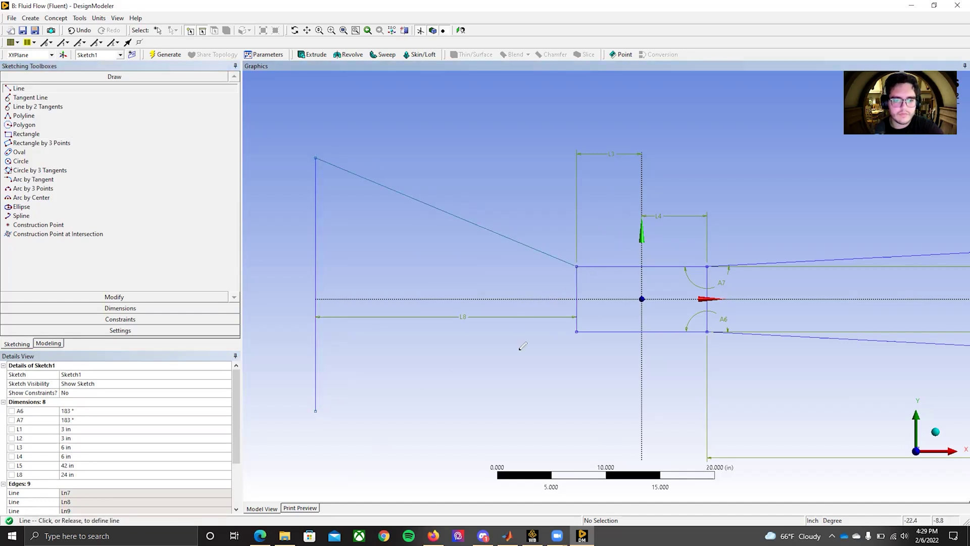
click(577, 331)
Draw three lines forming a rectangular section about 6 in long on the outer side of the far left vertical line
scroll(472, 336, down, 2)
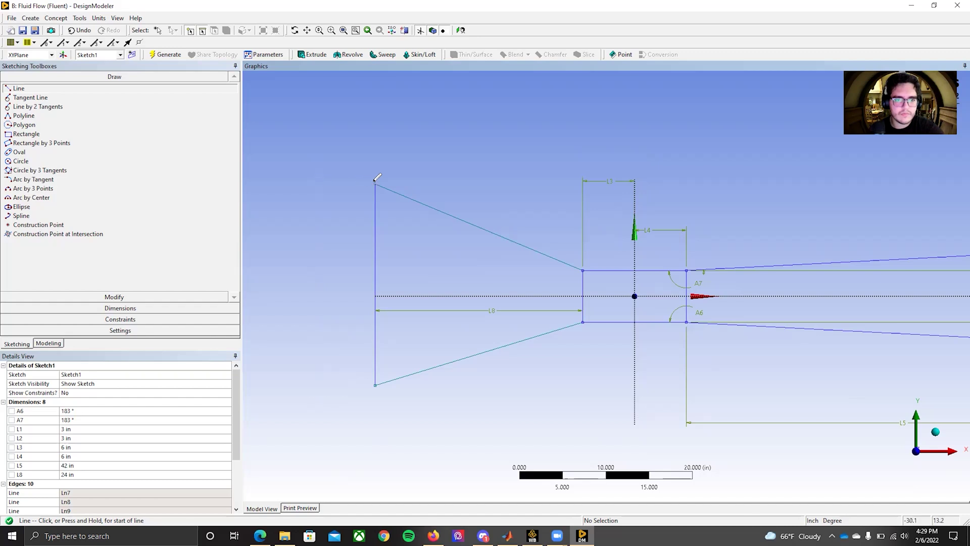
click(375, 183)
click(324, 183)
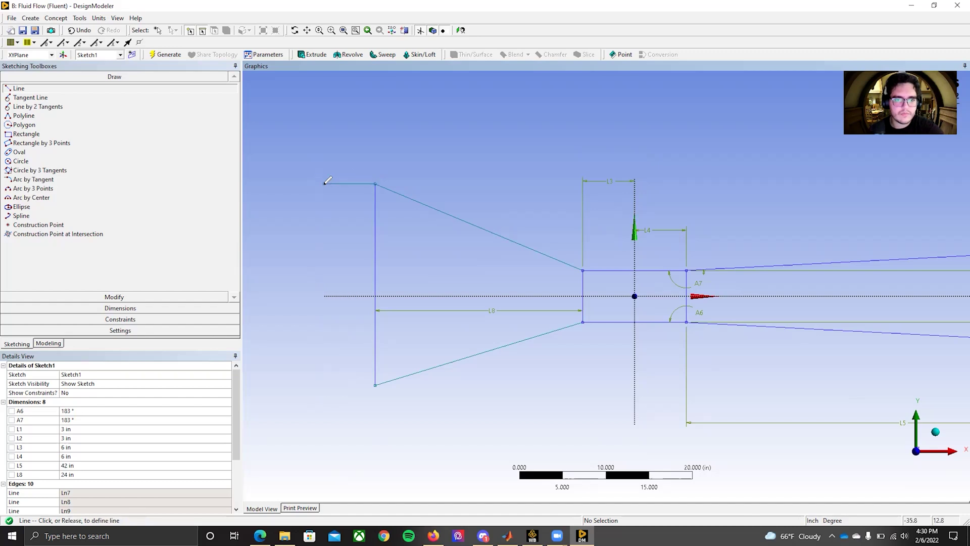
click(324, 183)
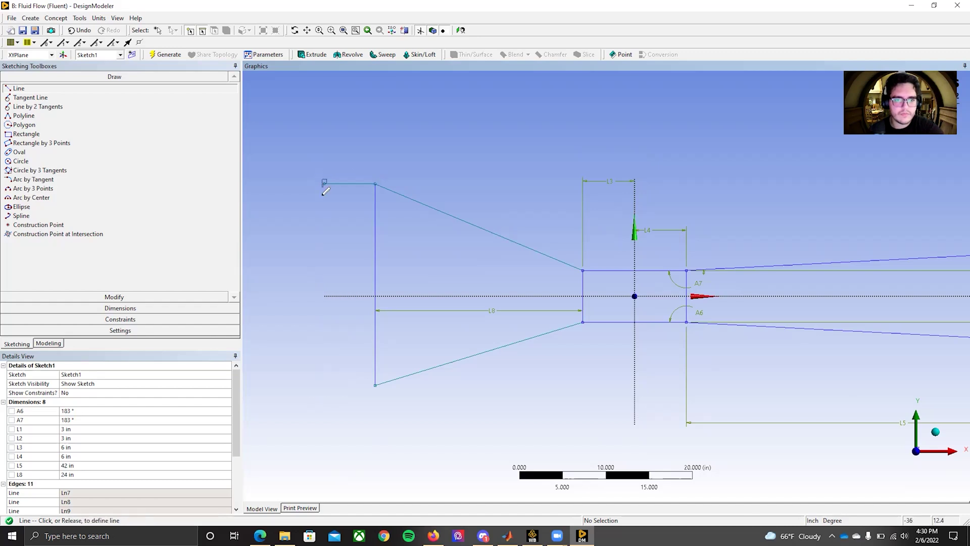
click(325, 384)
click(324, 385)
click(376, 385)
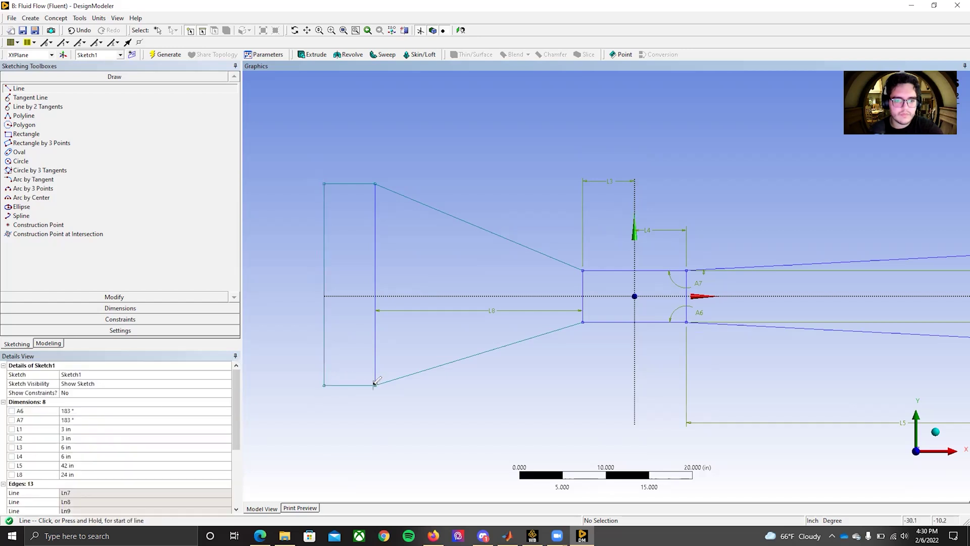
Dimension the horizontal length of the new rectangular section between its two vertical lines
scroll(333, 311, up, 1)
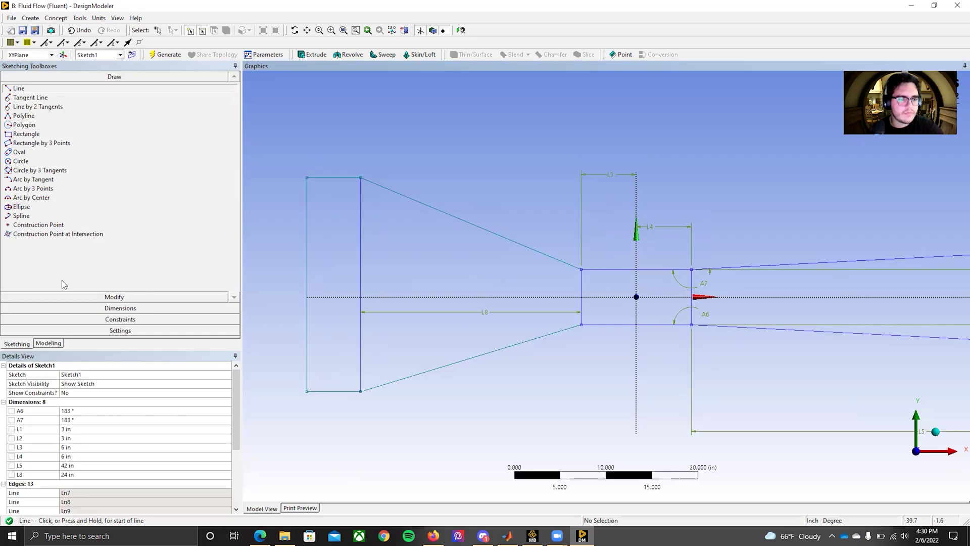
click(72, 307)
click(34, 137)
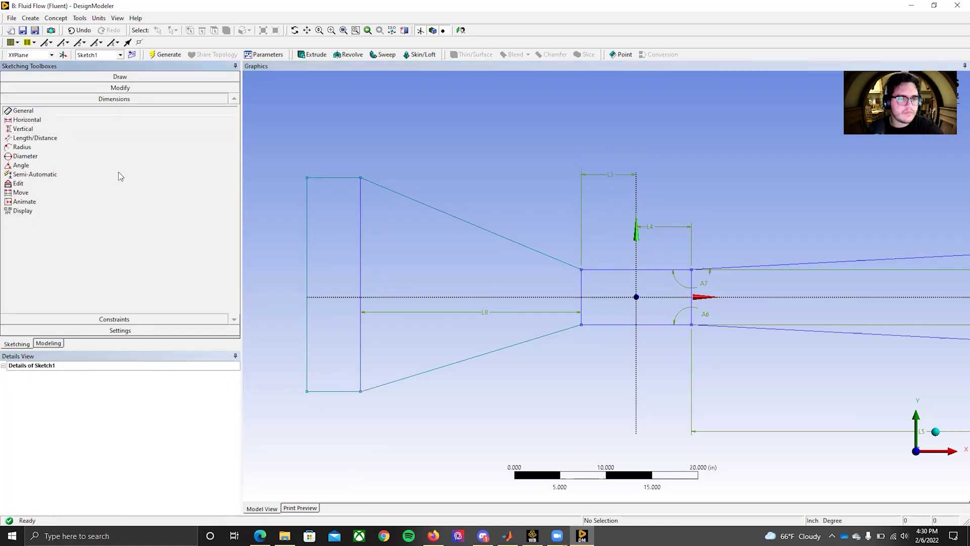
click(360, 275)
click(308, 275)
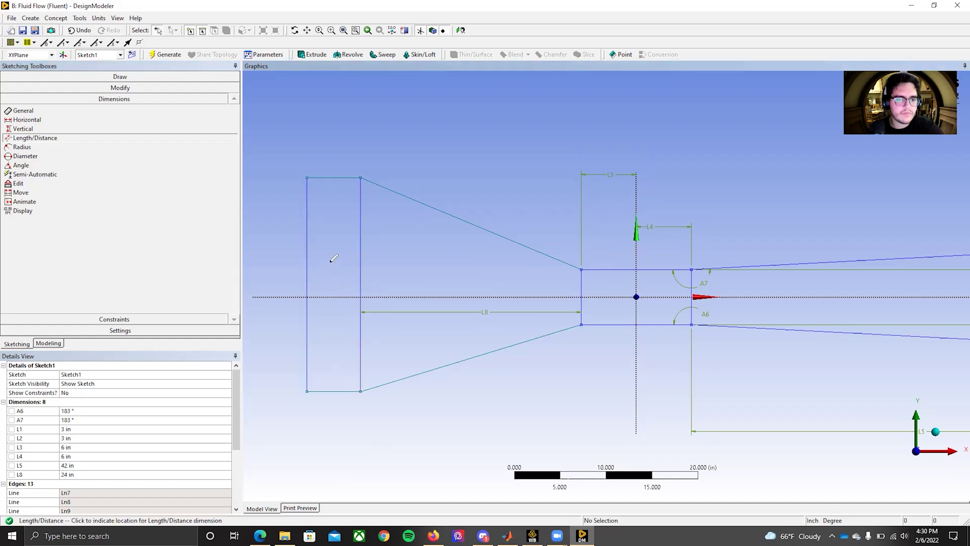
click(330, 263)
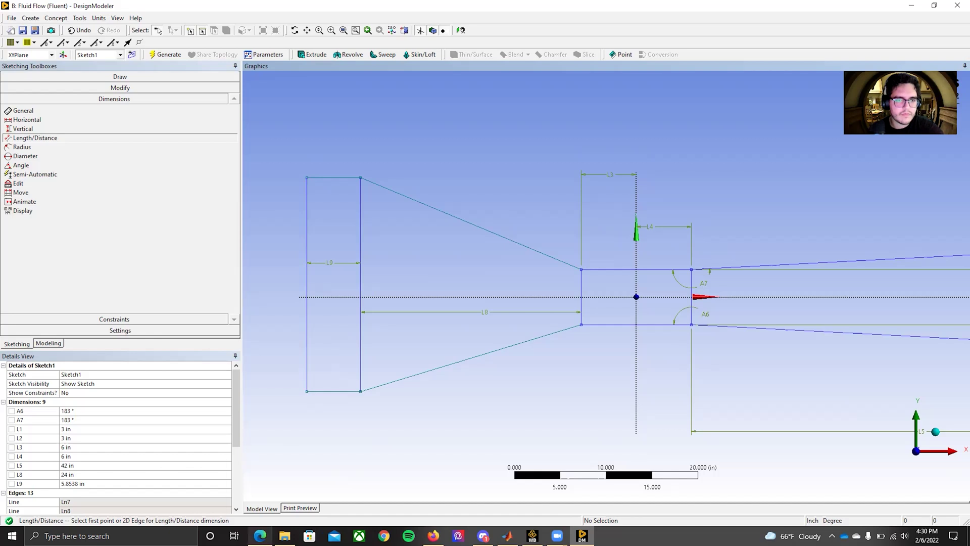
Check the settling chamber length in PROJECT 1.pdf and set the new section's length dimension to 15 in
mouse_move(260, 536)
click(261, 485)
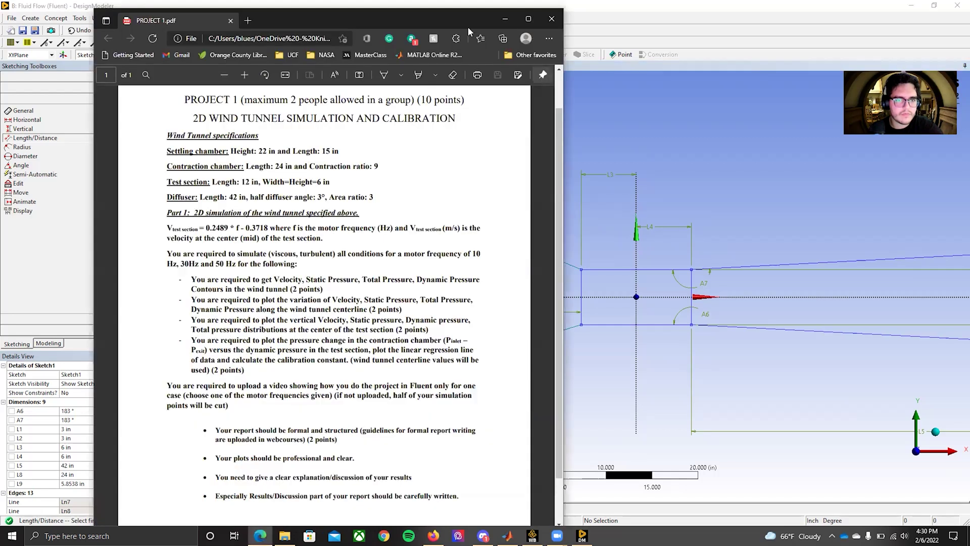
click(505, 19)
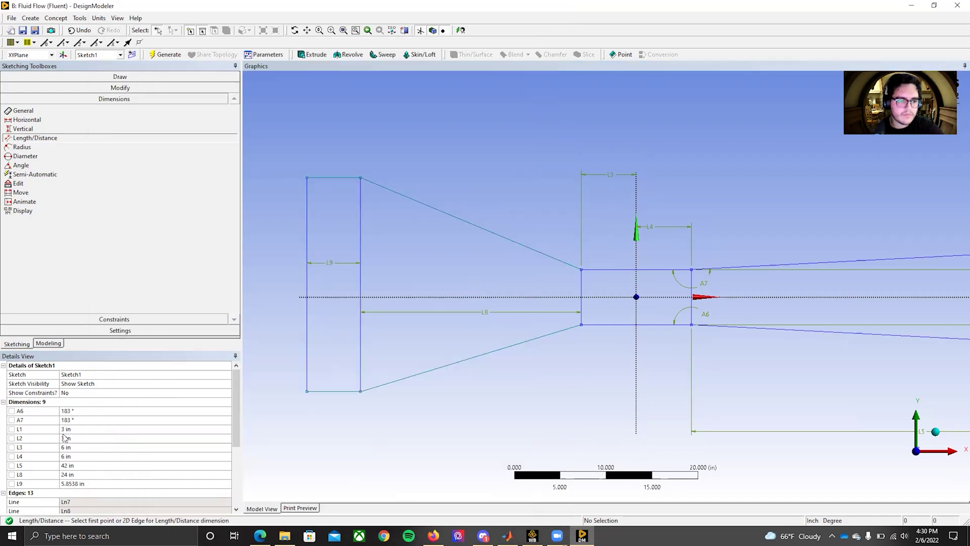
click(74, 484)
text(15)
key(Return)
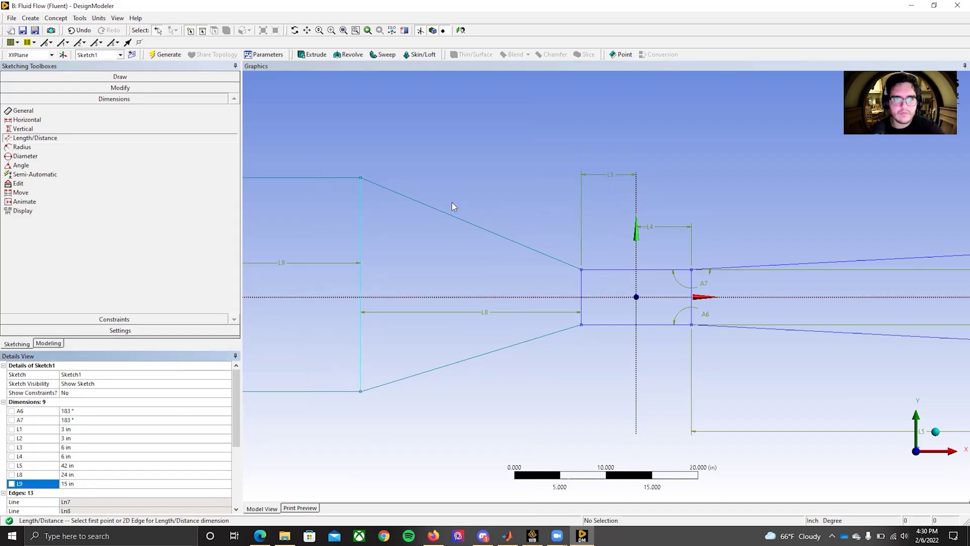
Dimension the distance from the X axis to the settling chamber's upper edge and set it to 11 in
scroll(452, 207, down, 2)
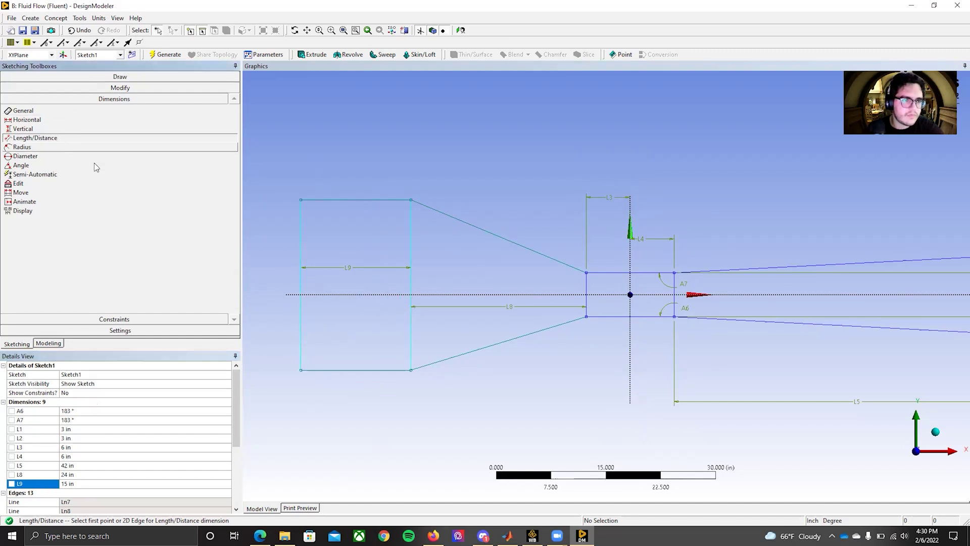
click(338, 294)
click(344, 200)
click(348, 227)
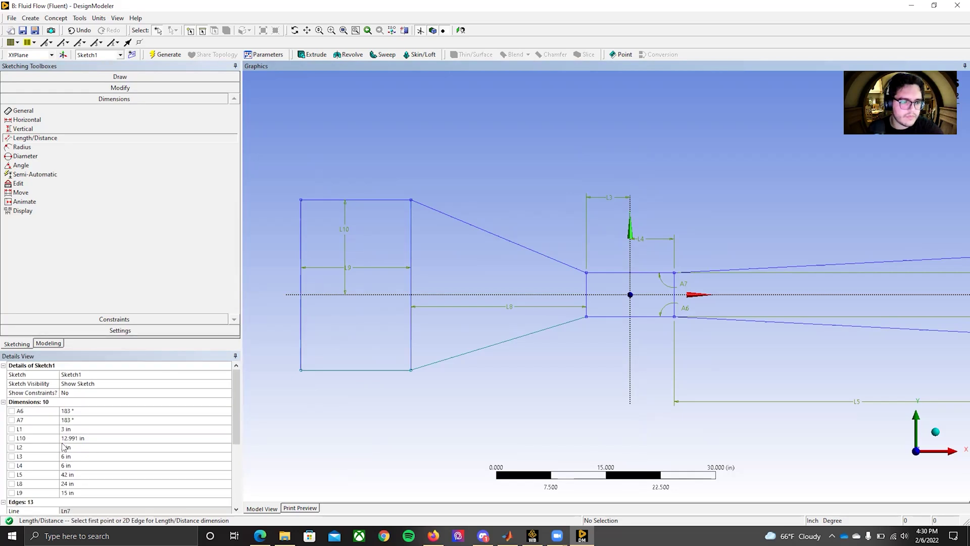
click(101, 438)
text(11)
key(Return)
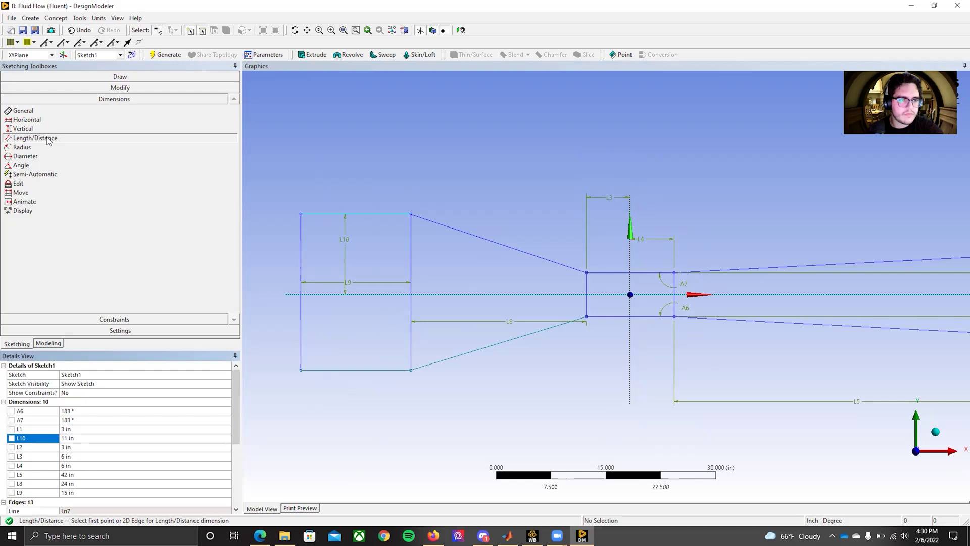
Dimension the distance from the X axis to the settling chamber's lower edge and set it to 11 in
click(345, 371)
click(327, 296)
click(329, 324)
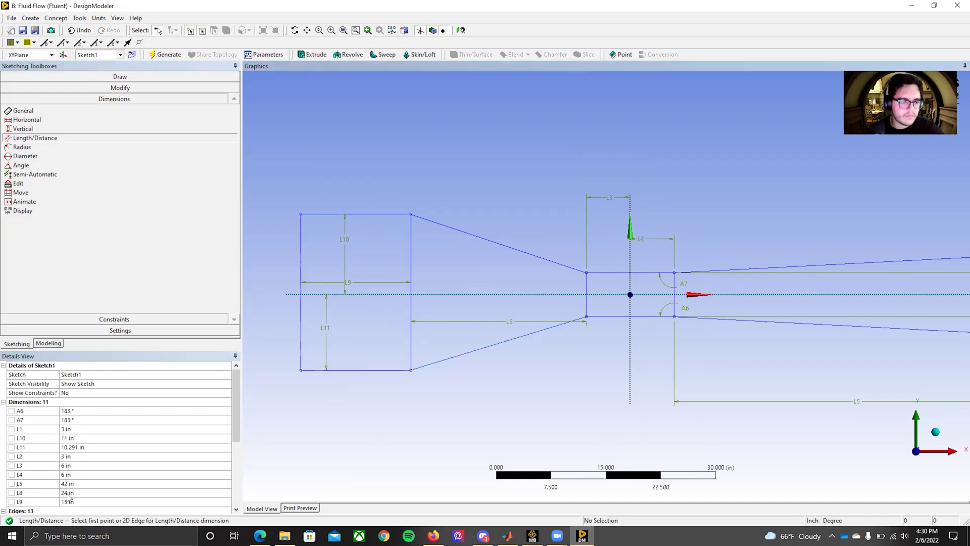
click(71, 447)
text(11)
key(Return)
scroll(480, 390, down, 4)
scroll(536, 347, up, 2)
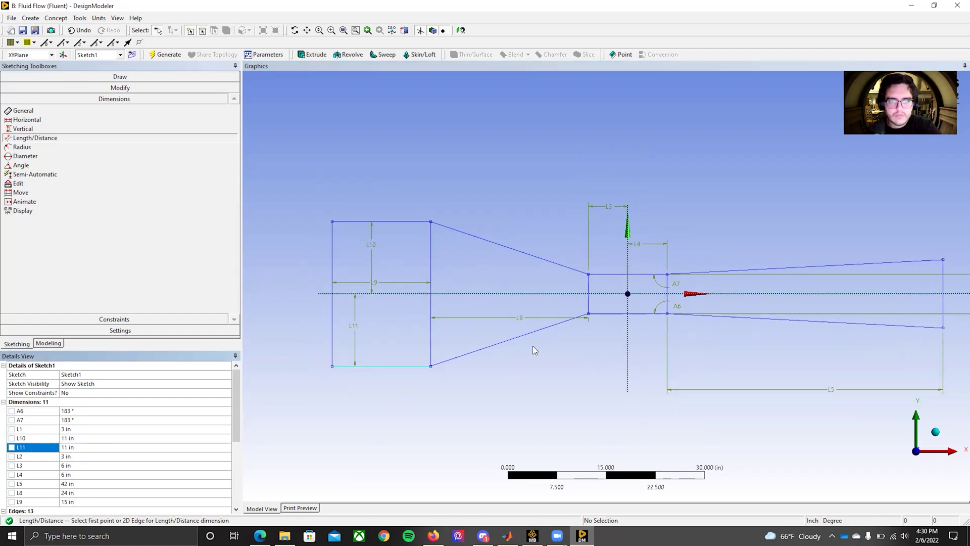
Delete the three internal vertical lines separating the settling chamber, contraction, test section and diffuser, leaving only the outer outline
key(Escape)
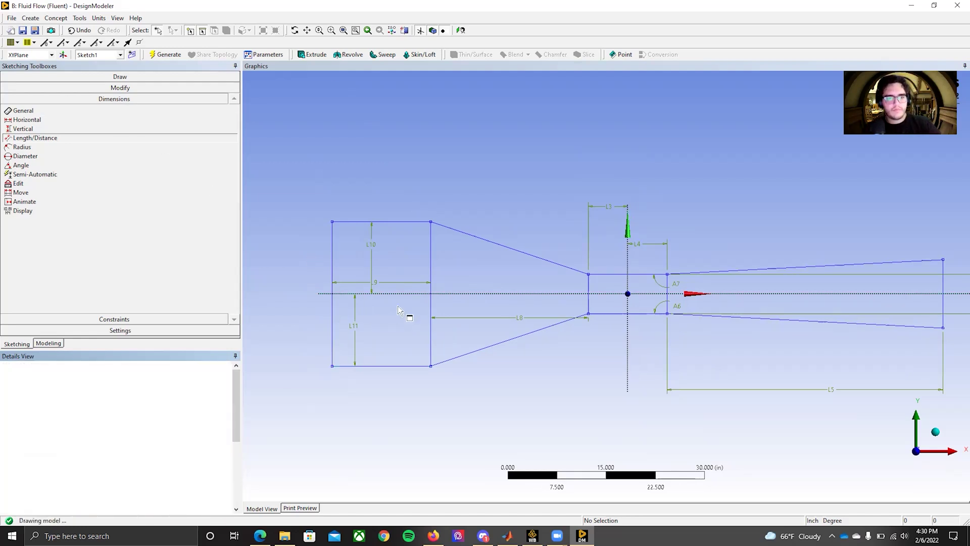
click(430, 250)
key(Delete)
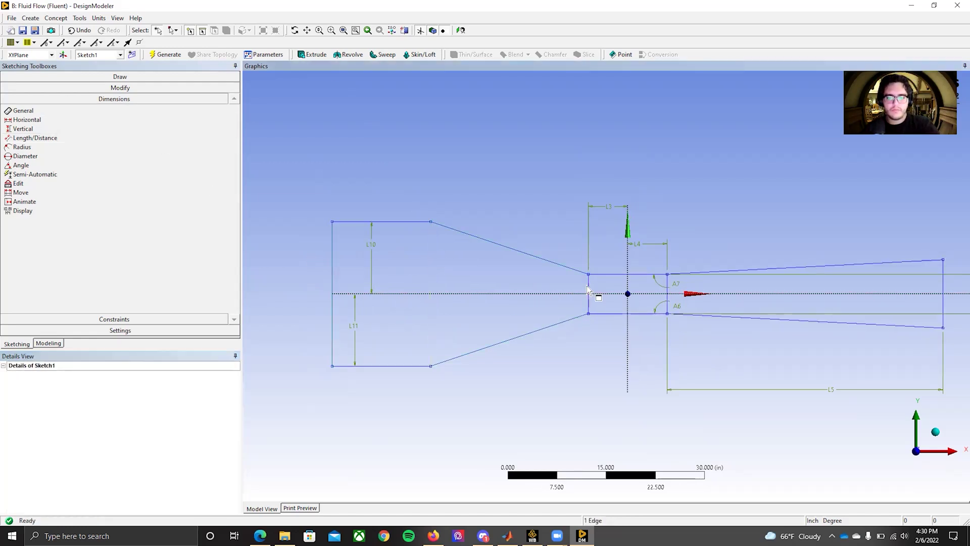
scroll(590, 297, up, 1)
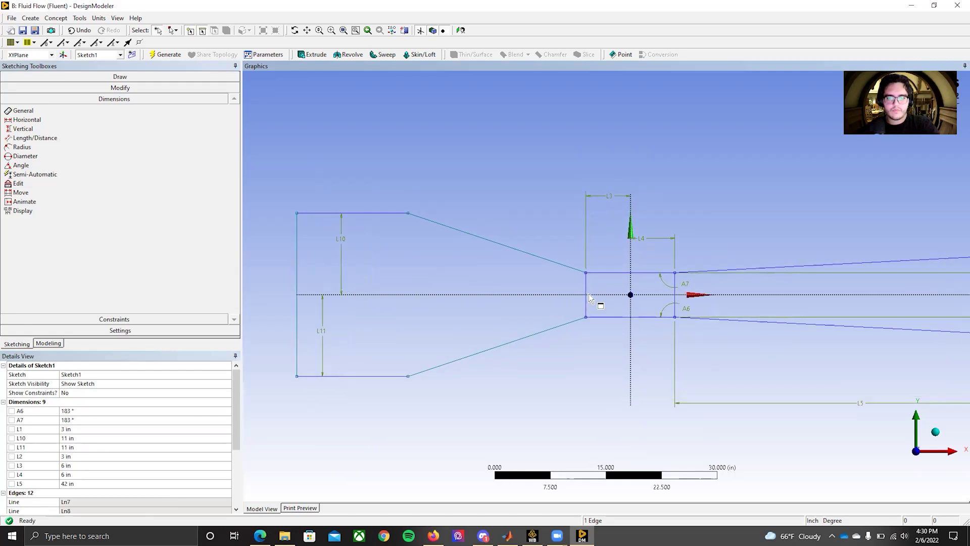
scroll(590, 293, down, 1)
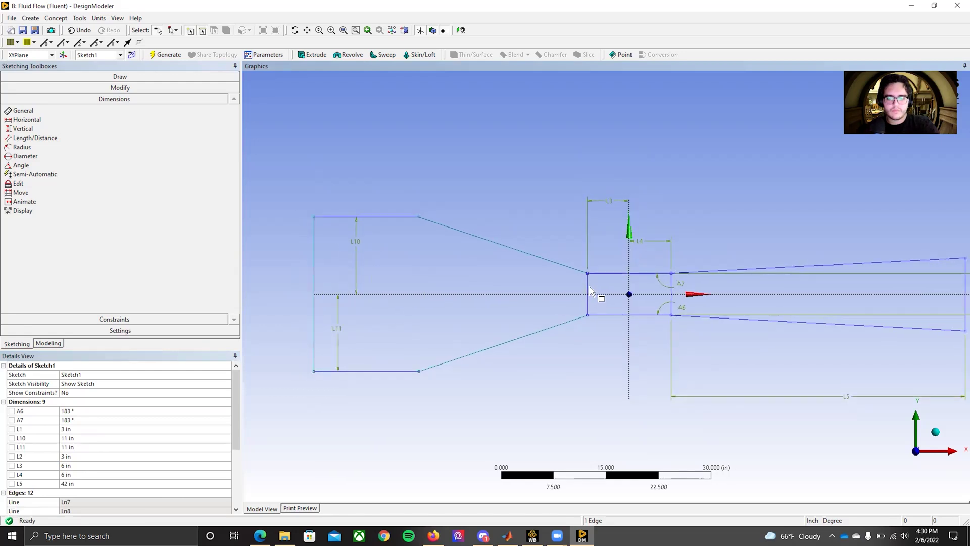
click(588, 291)
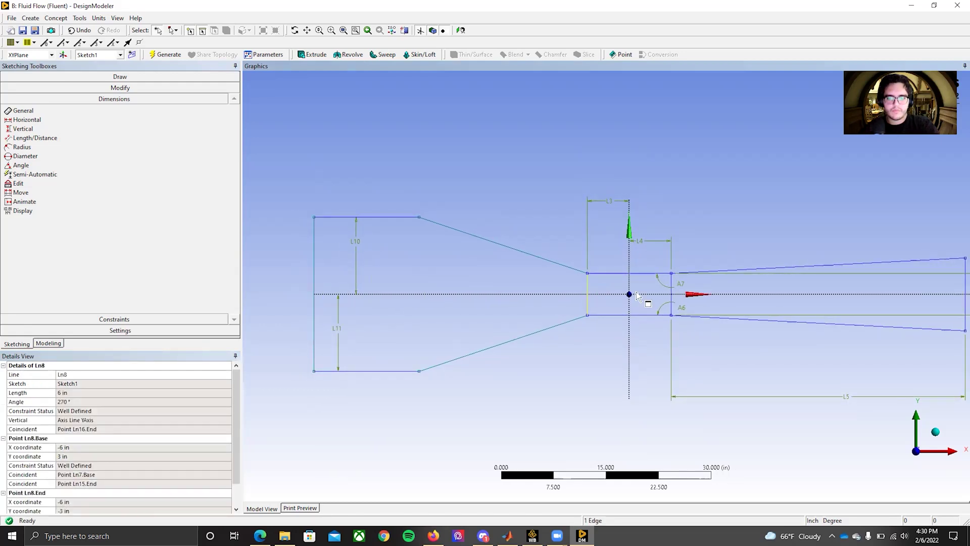
key(Delete)
scroll(686, 296, up, 1)
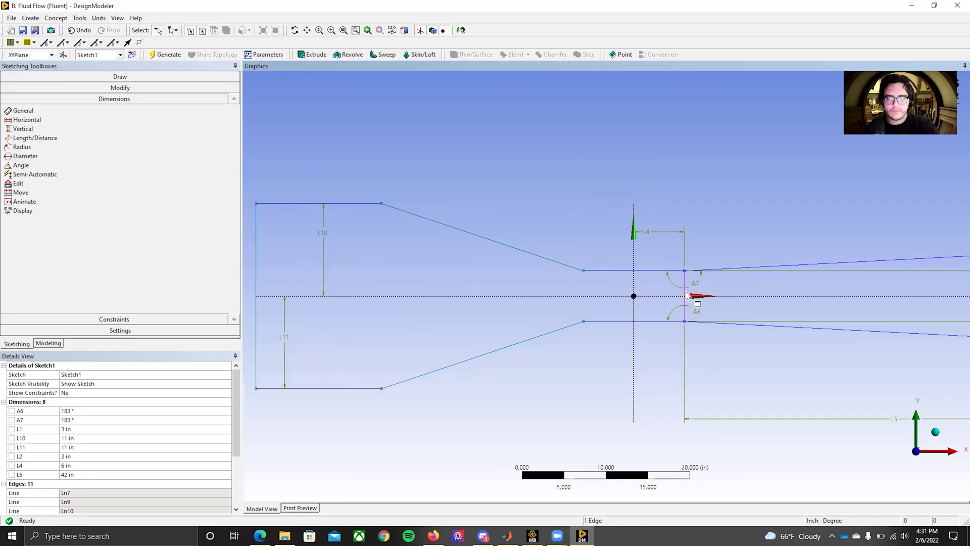
click(685, 295)
key(Delete)
scroll(554, 288, down, 2)
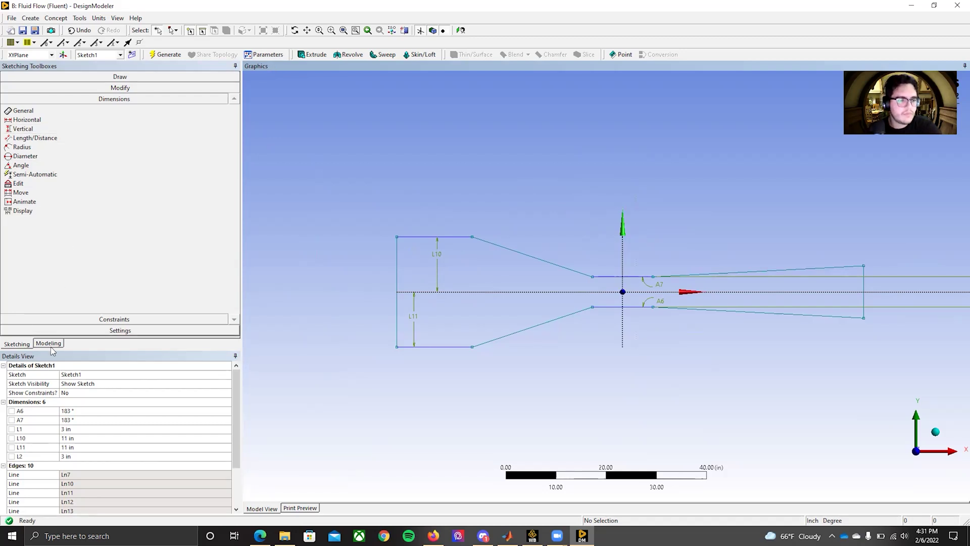
Create a surface from sketches with Sketch1 of the XY plane as its base object
click(54, 19)
mouse_move(39, 19)
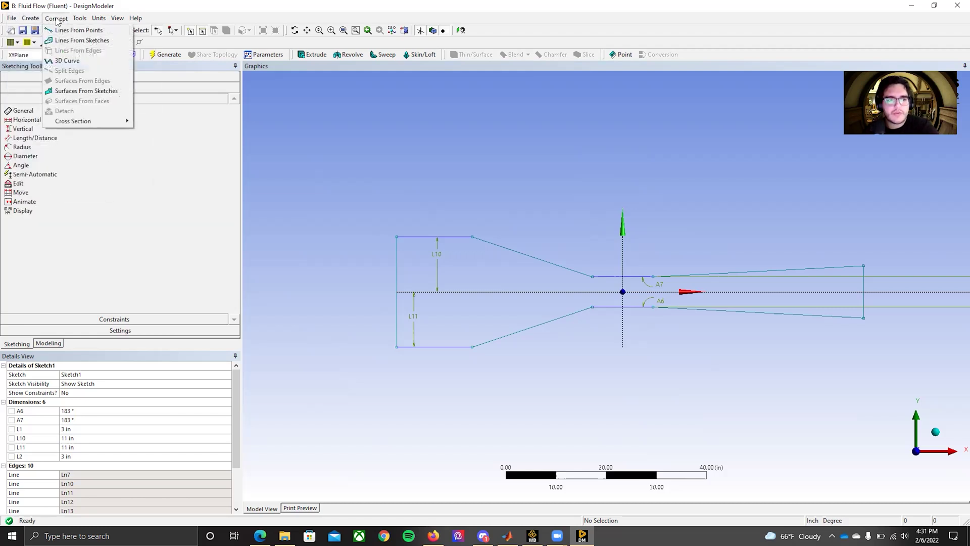
click(73, 92)
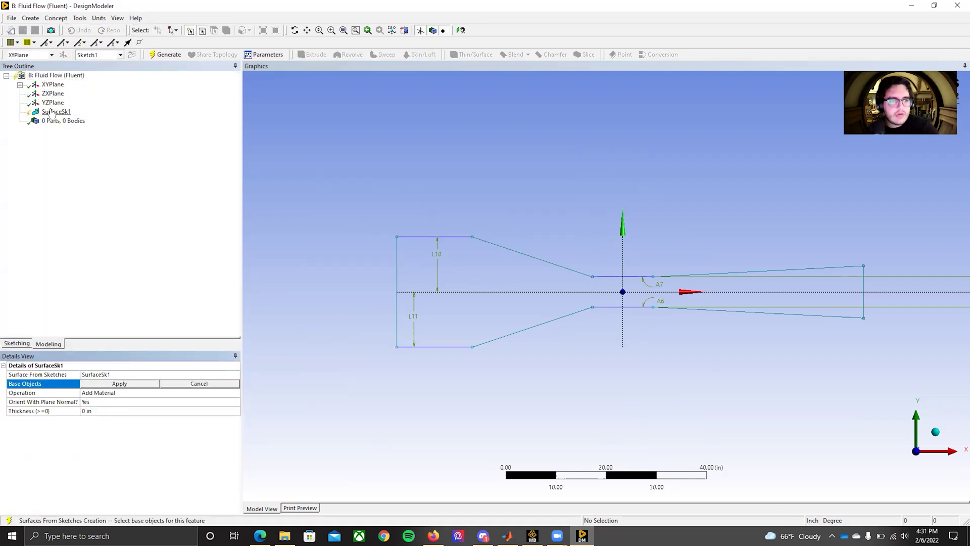
click(20, 84)
click(62, 94)
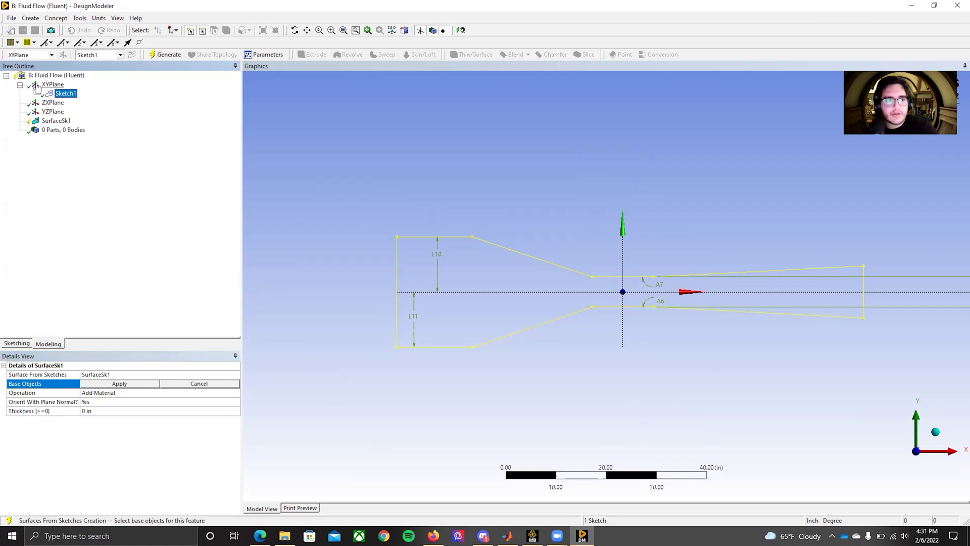
click(105, 384)
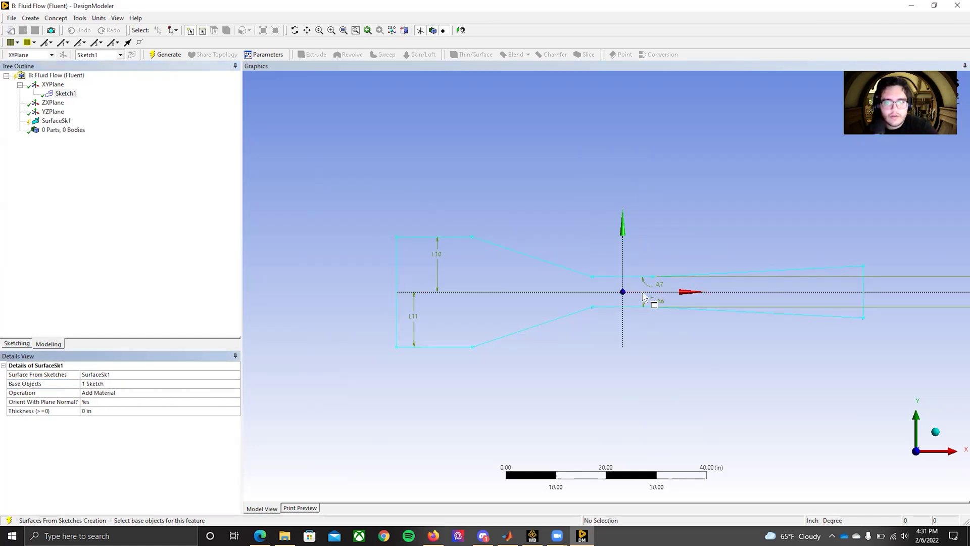
Generate the surface body from Sketch1
click(60, 130)
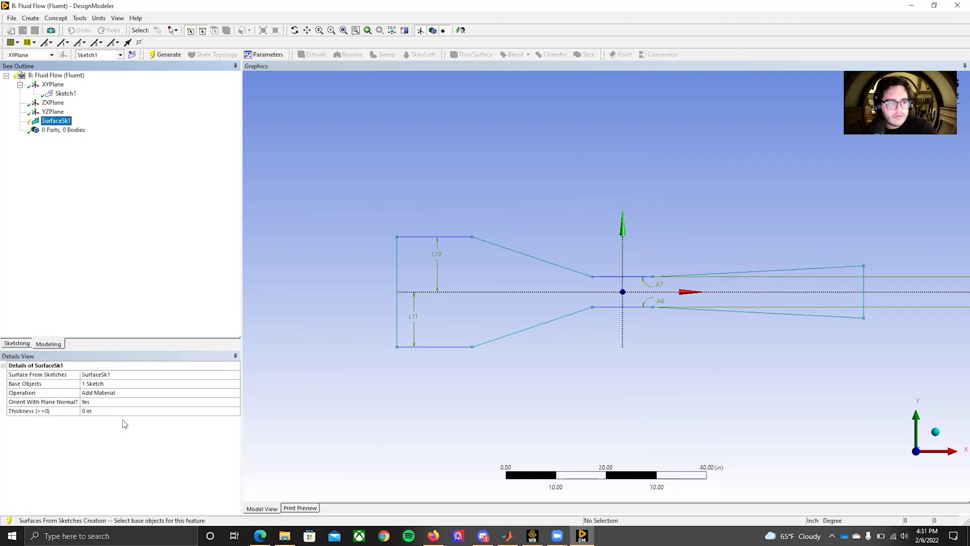
click(63, 94)
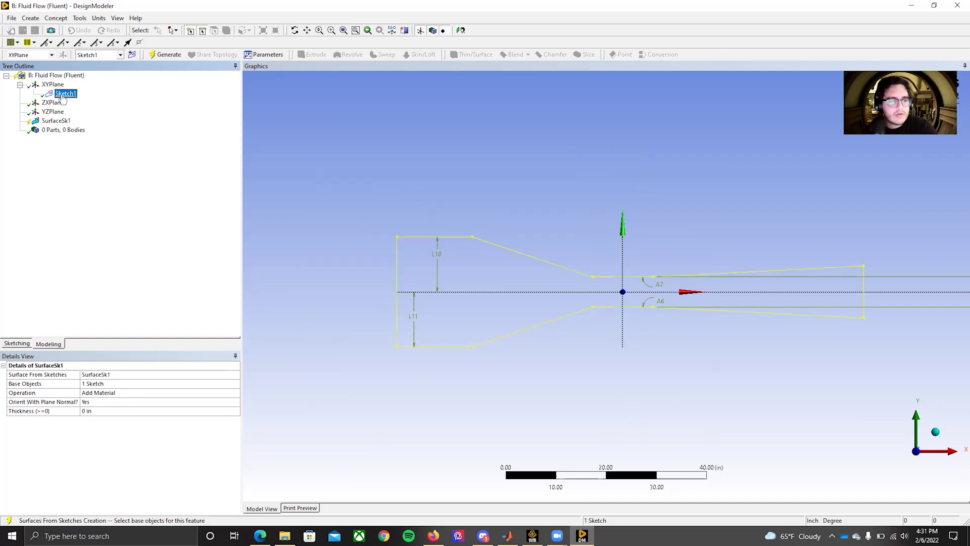
right_click(65, 94)
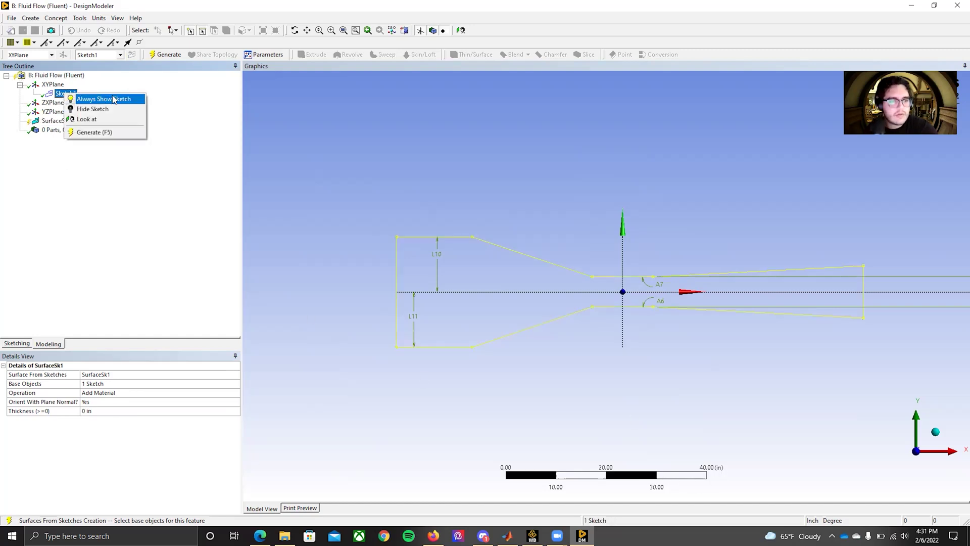
click(108, 132)
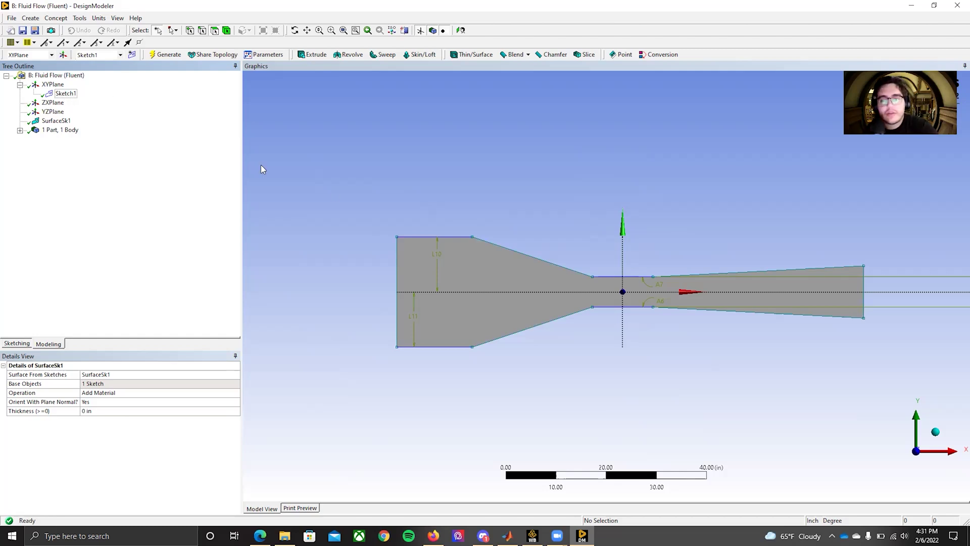
click(165, 55)
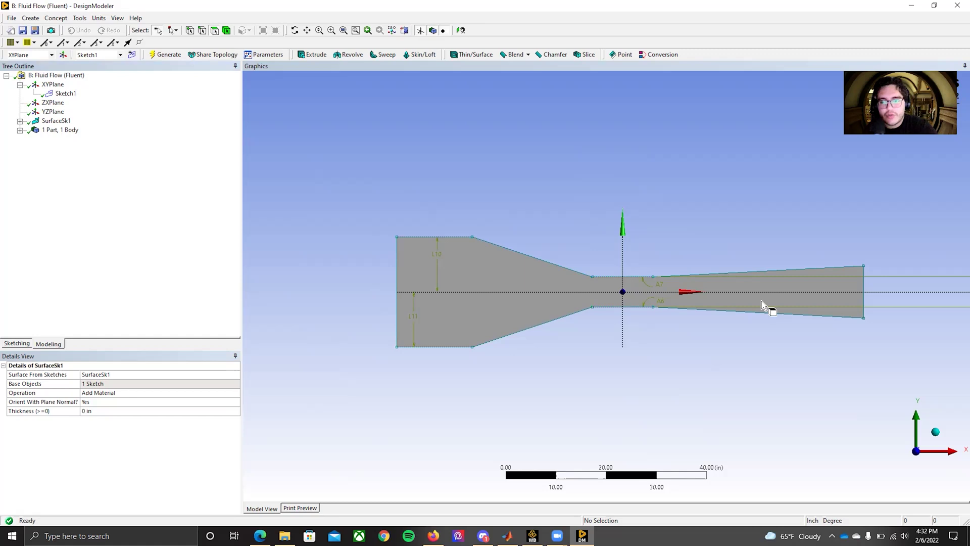
Switch to Workbench and open the mesh of Fluid Flow (Fluent) system B for editing in Meshing
scroll(428, 292, up, 2)
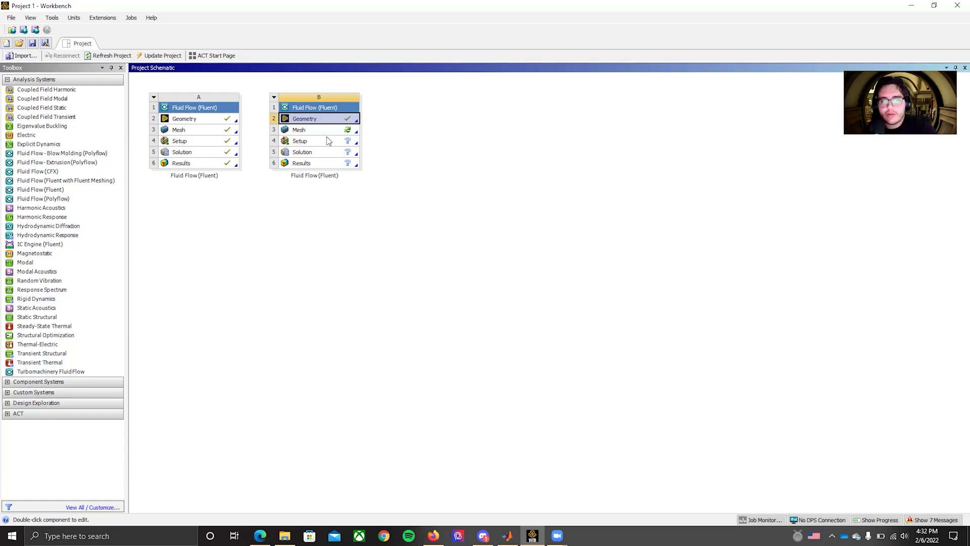
right_click(314, 131)
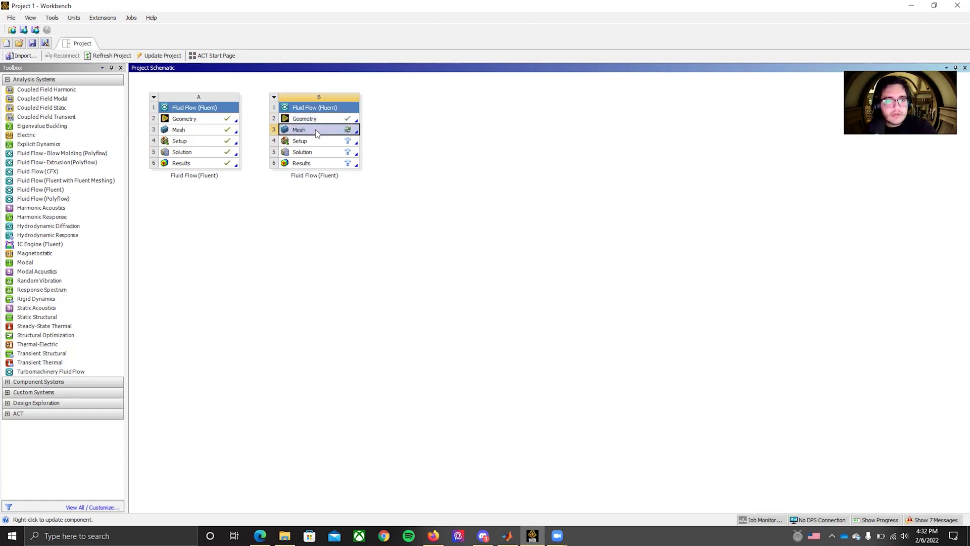
click(334, 135)
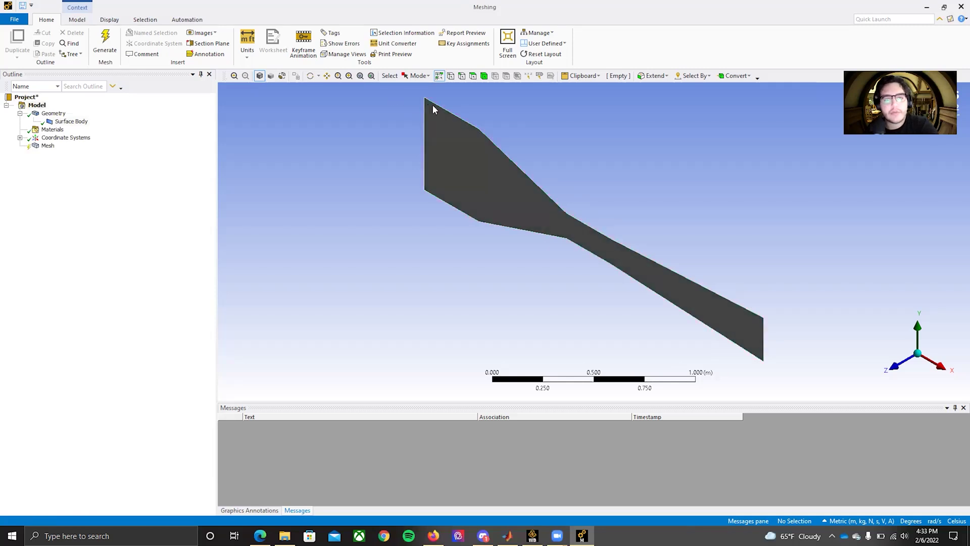
Insert a mesh method and scope it to the wind tunnel's surface body
click(898, 371)
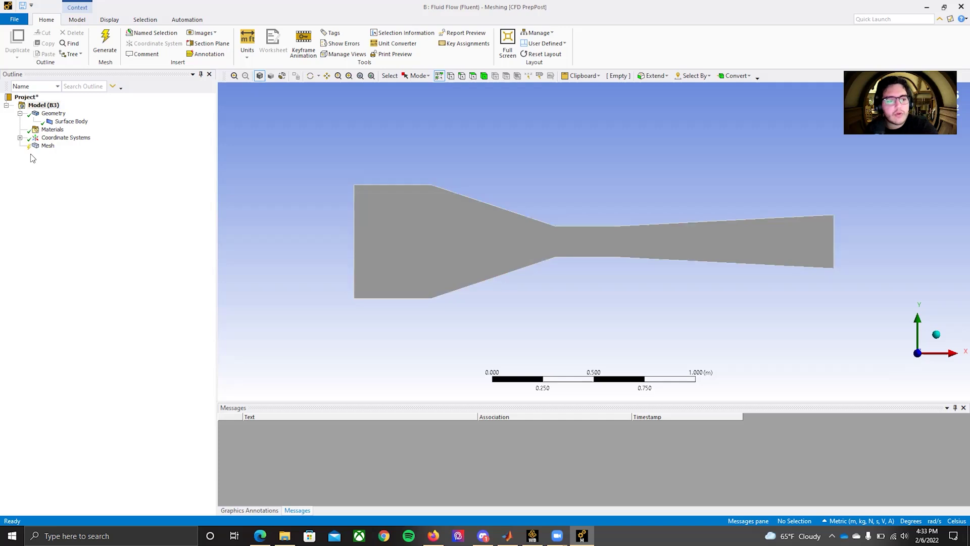
click(48, 146)
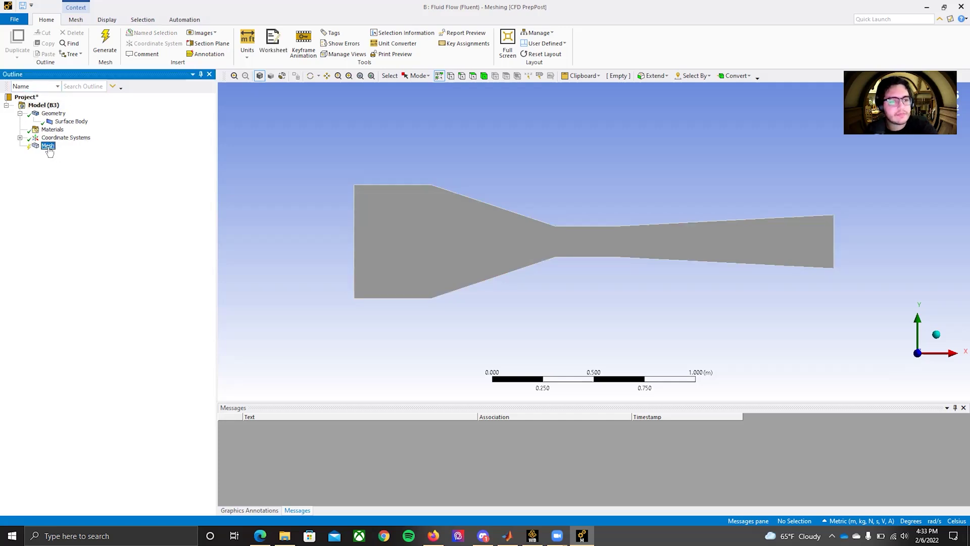
right_click(48, 147)
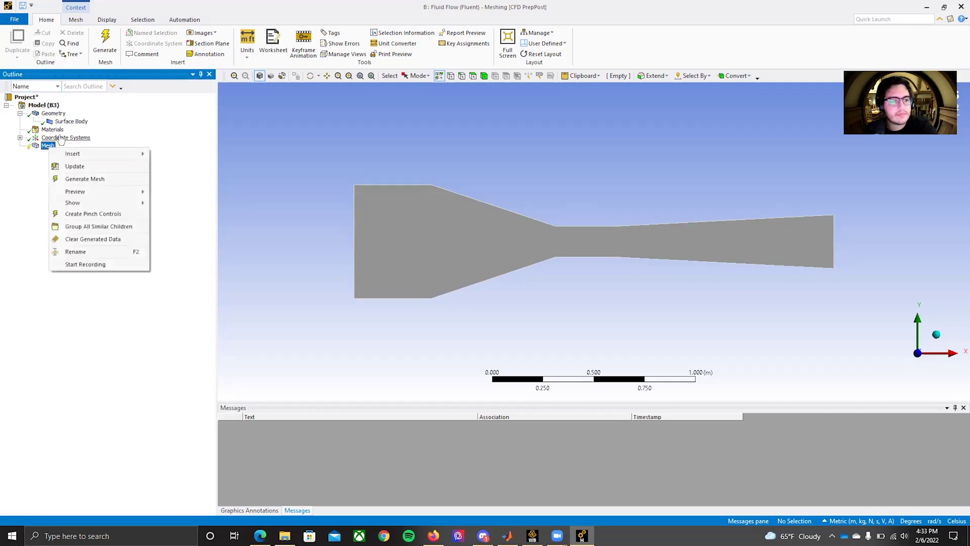
click(77, 20)
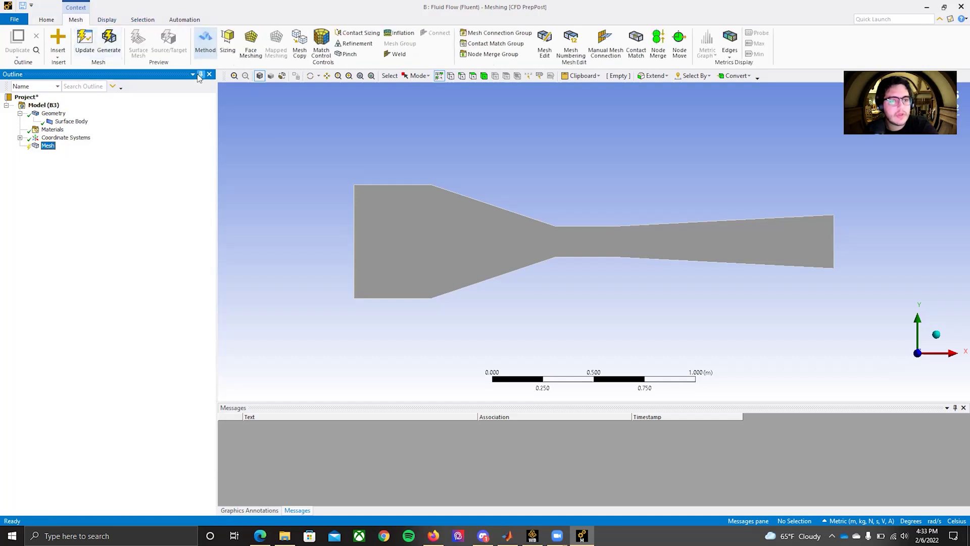
right_click(47, 148)
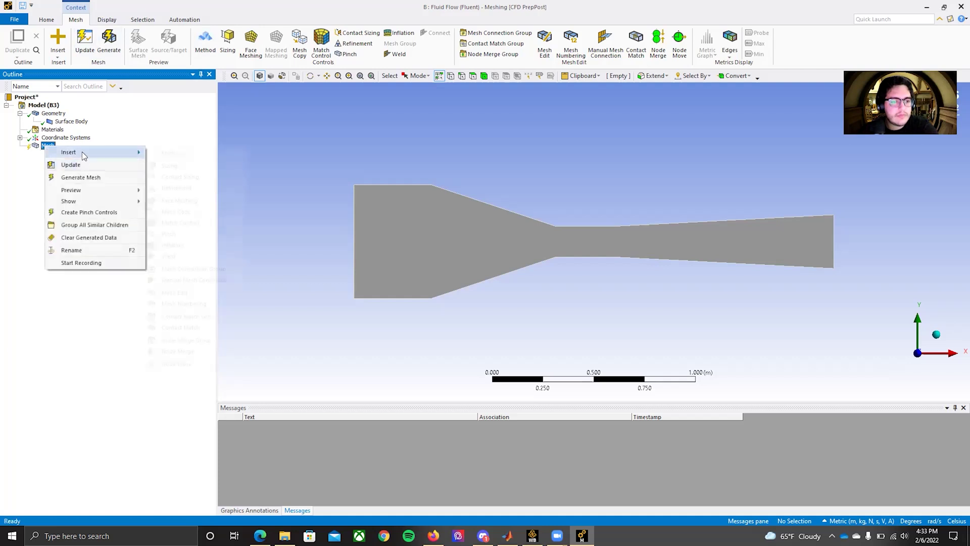
mouse_move(82, 152)
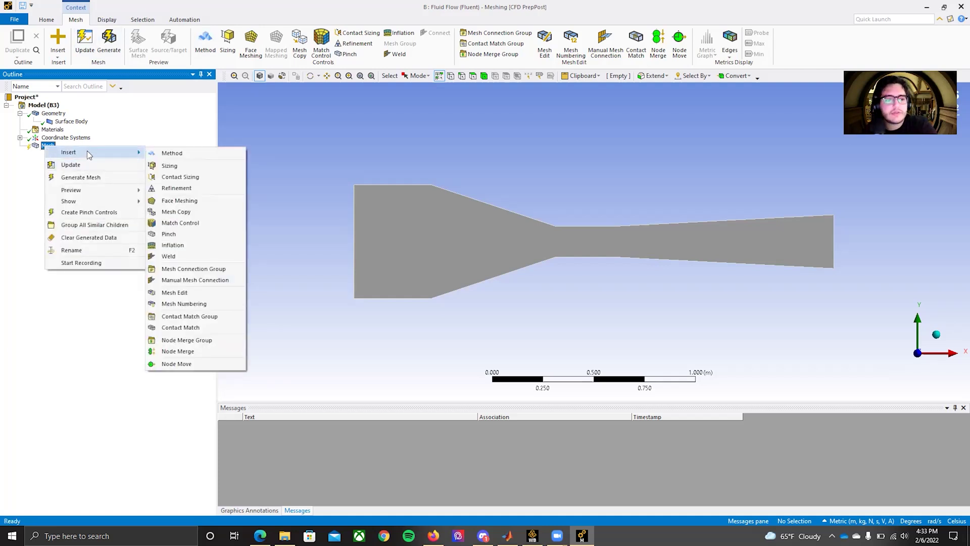
click(195, 153)
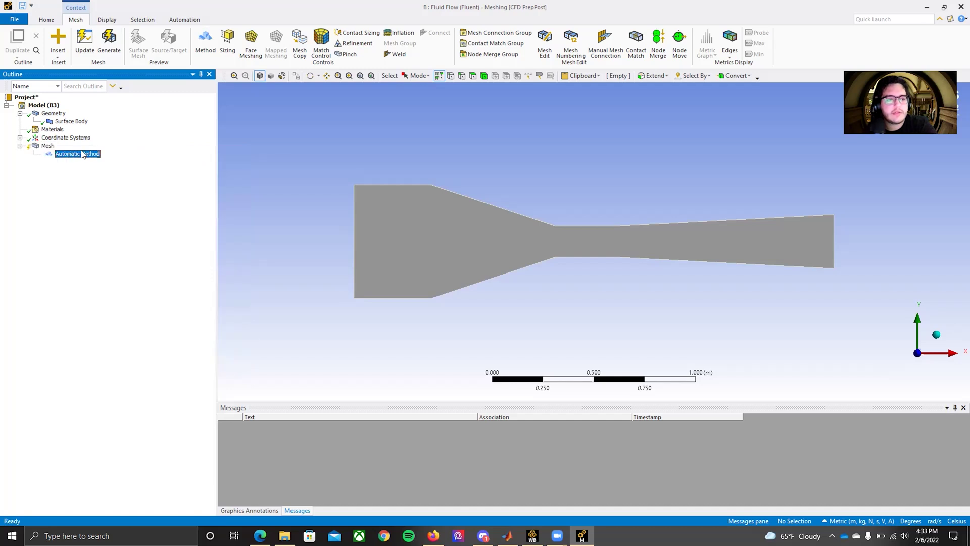
click(420, 243)
click(84, 371)
click(89, 370)
Set the mesh method to Triangles and generate the mesh
click(134, 397)
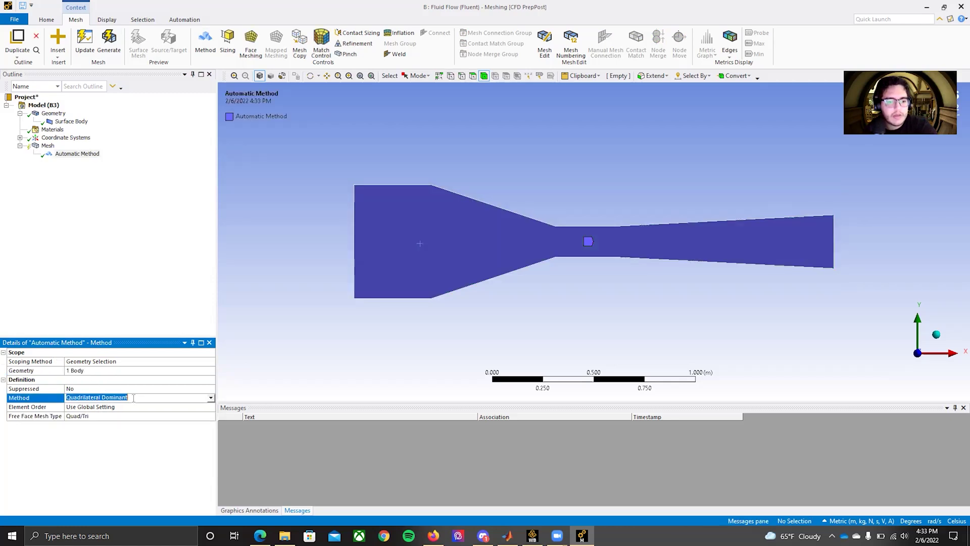
click(211, 398)
click(107, 413)
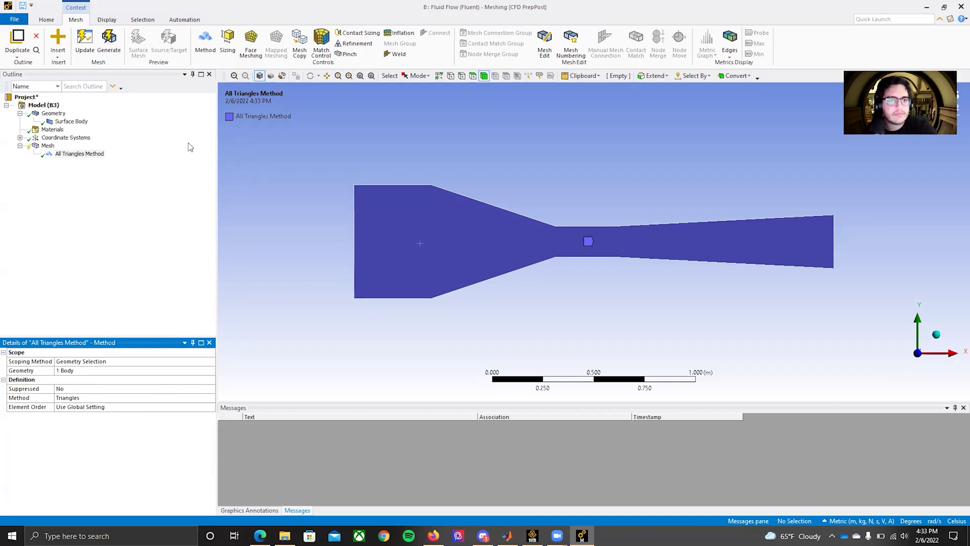
click(109, 40)
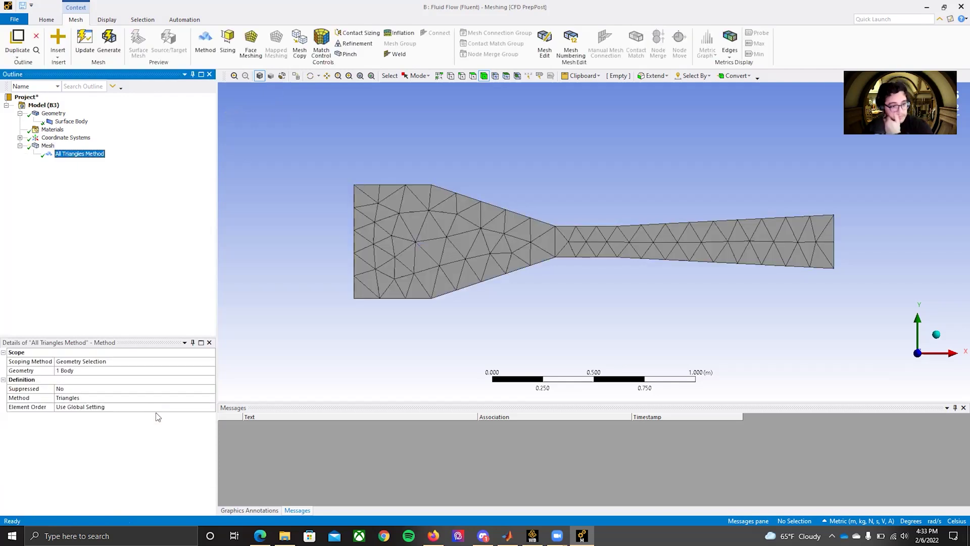
Set the global mesh element size to 0.01 m and regenerate the mesh
click(47, 146)
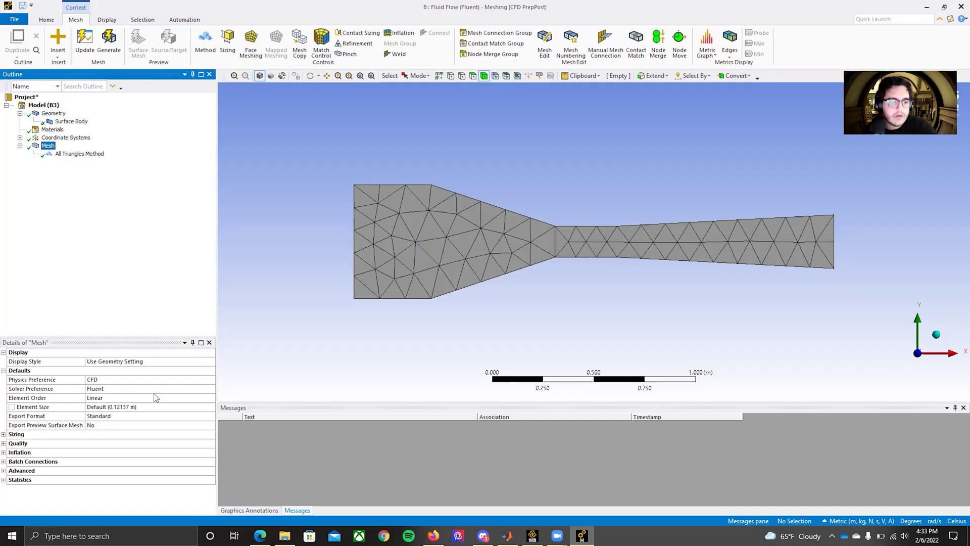
click(123, 407)
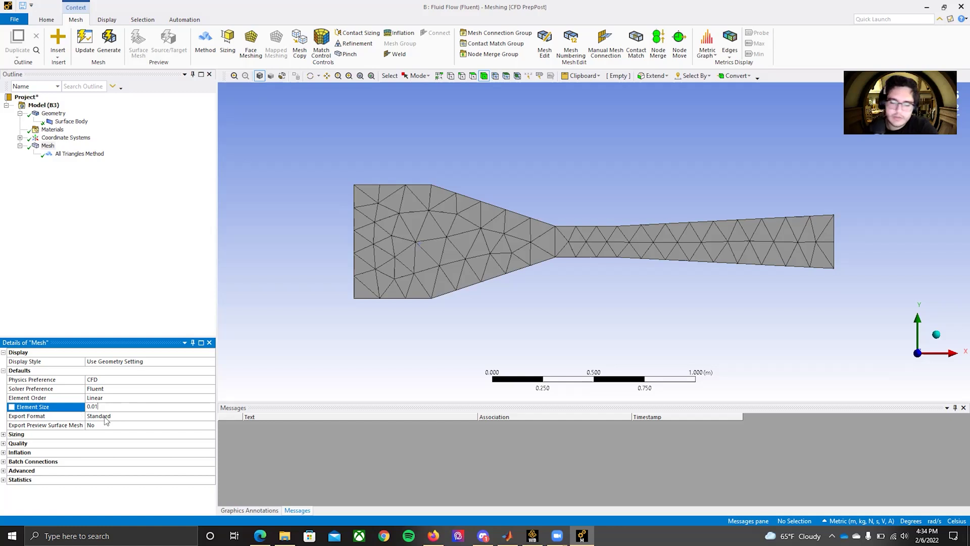
key(Return)
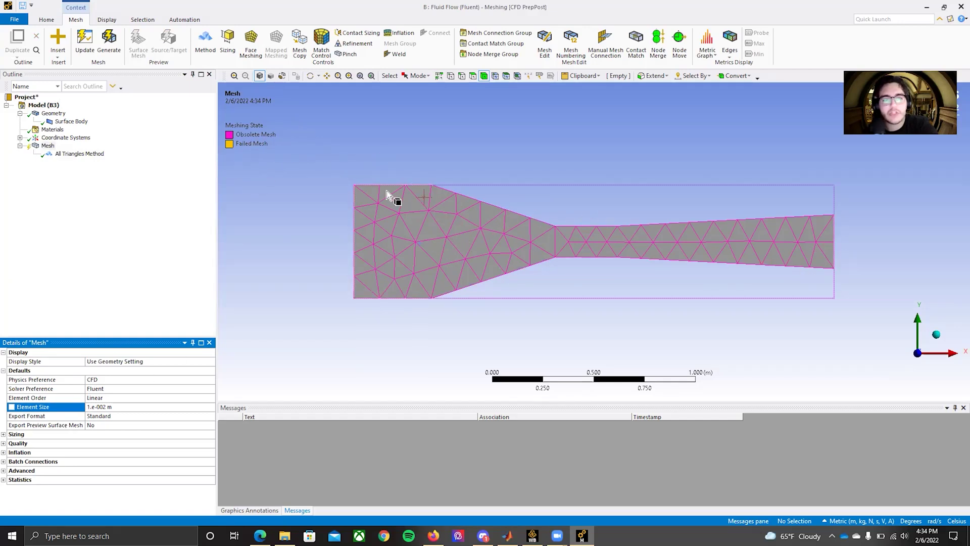
click(109, 43)
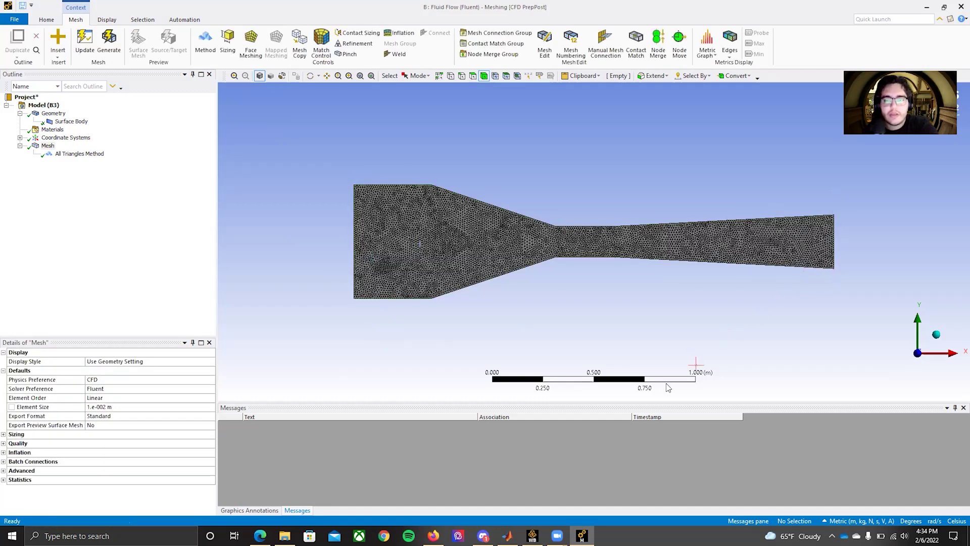
Examine the triangular mesh up close along the settling chamber, contraction, test section and diffuser
scroll(340, 260, up, 2)
scroll(346, 260, up, 1)
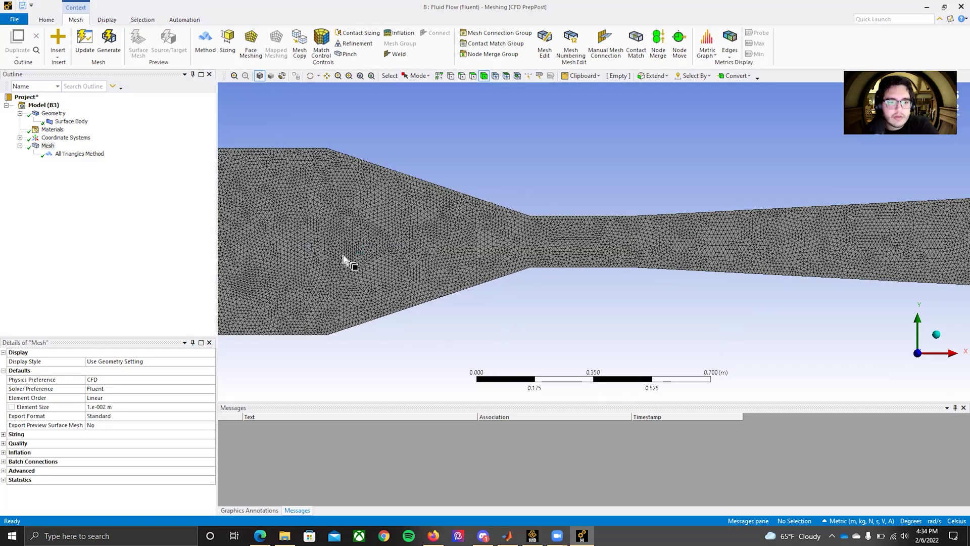
scroll(342, 259, up, 1)
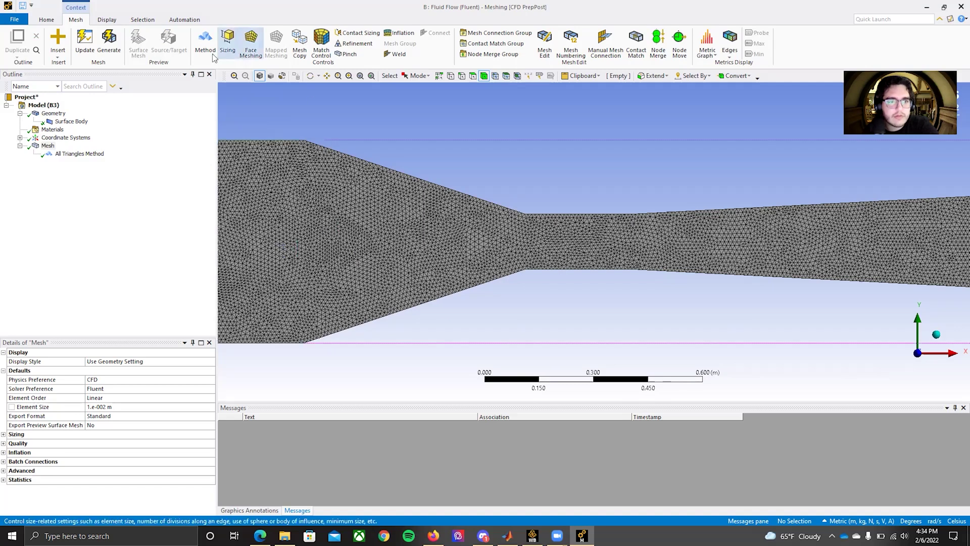
scroll(609, 254, up, 1)
scroll(609, 254, up, 1)
scroll(695, 323, up, 1)
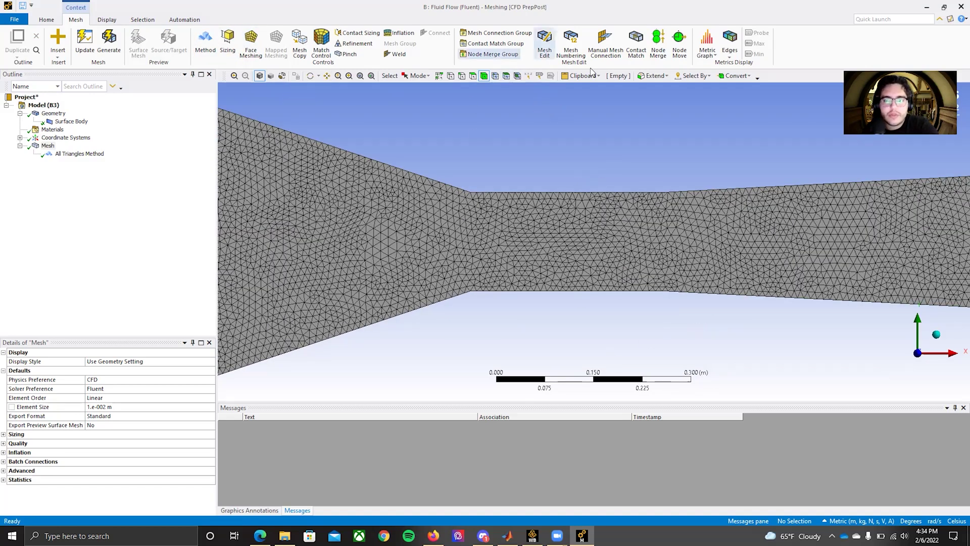
click(113, 21)
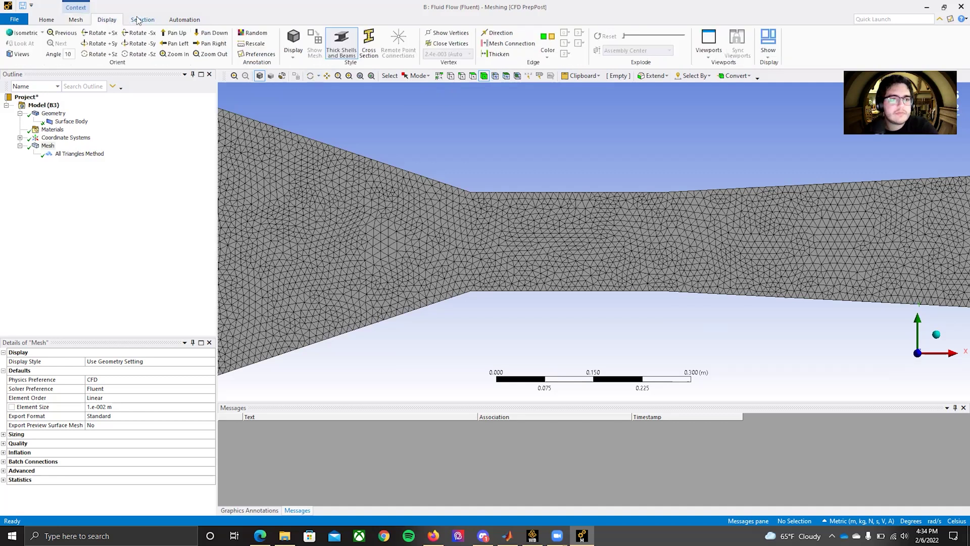
click(50, 20)
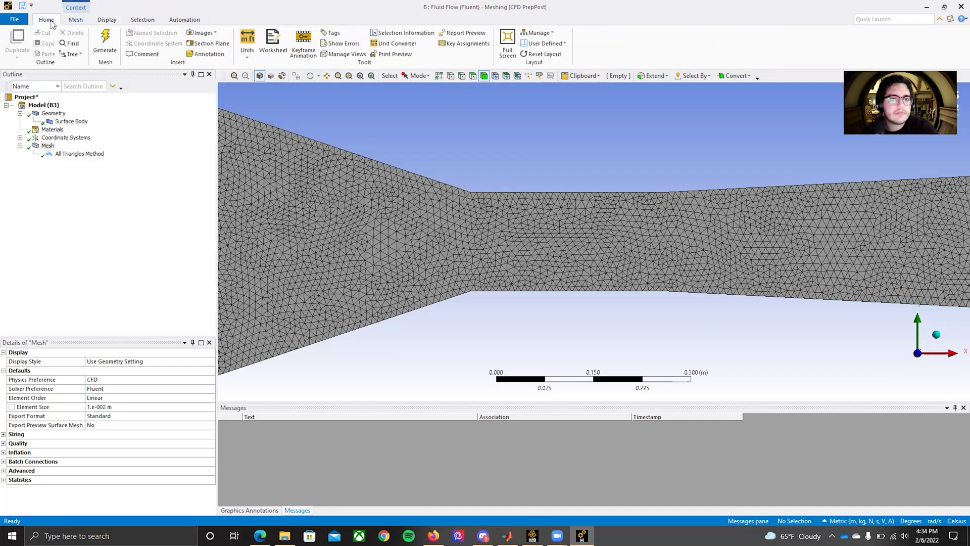
click(75, 19)
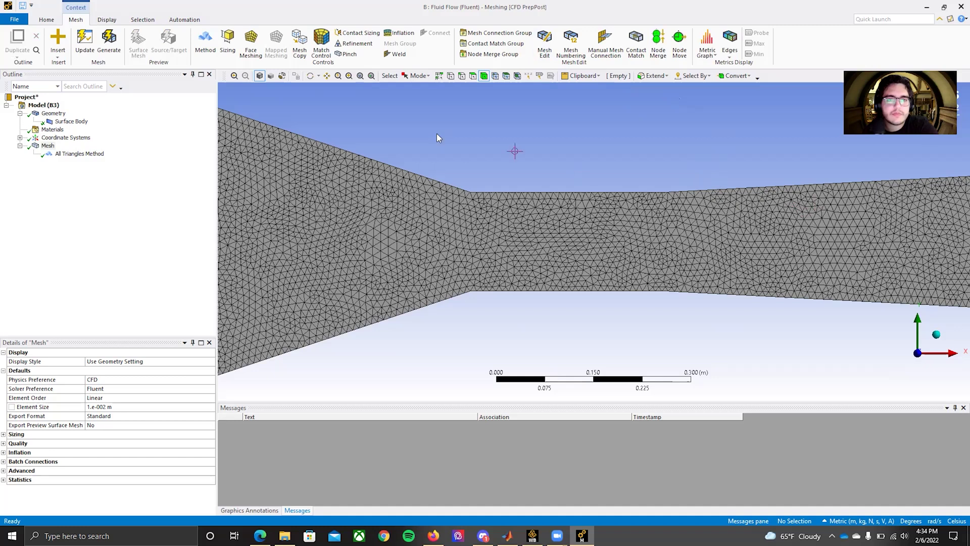
click(327, 76)
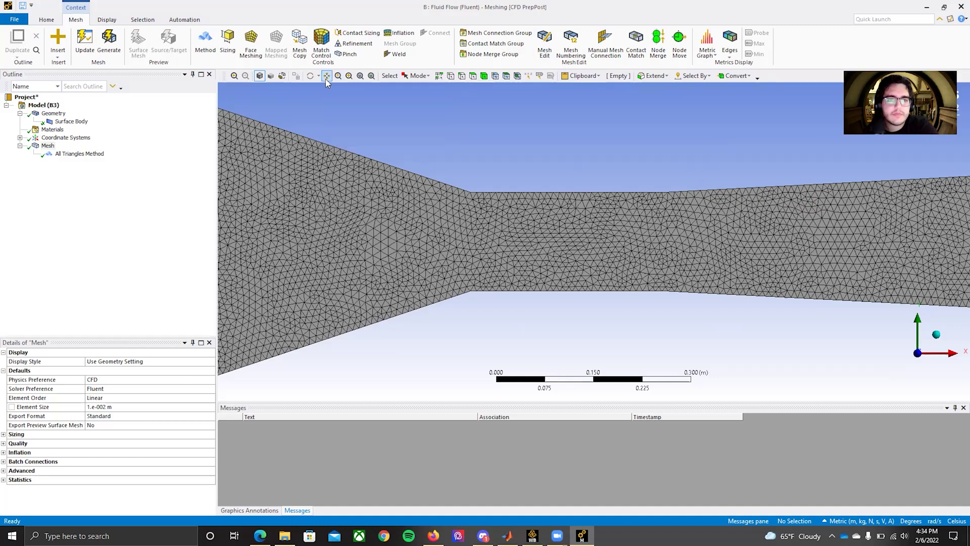
drag(511, 138, 768, 169)
drag(626, 260, 738, 176)
scroll(435, 301, up, 2)
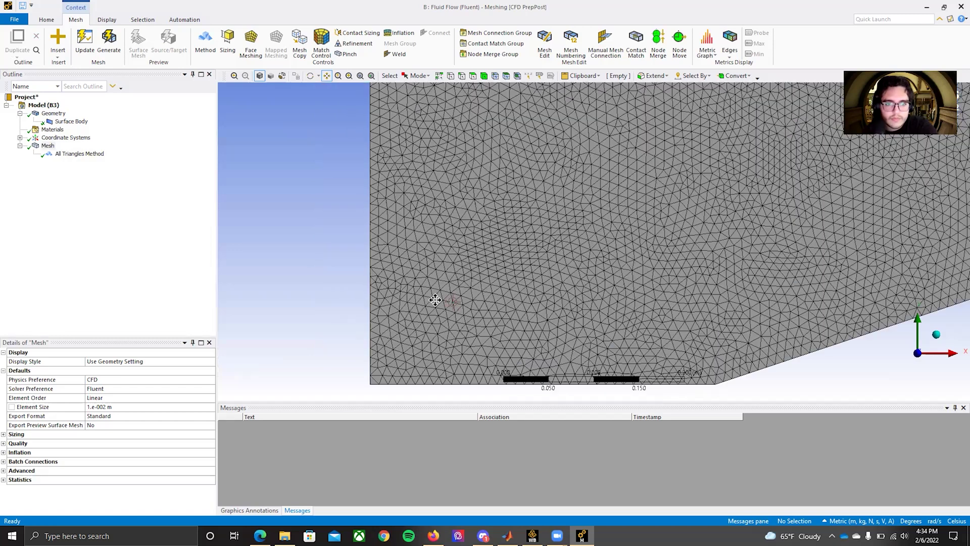
scroll(435, 299, down, 1)
scroll(506, 265, down, 1)
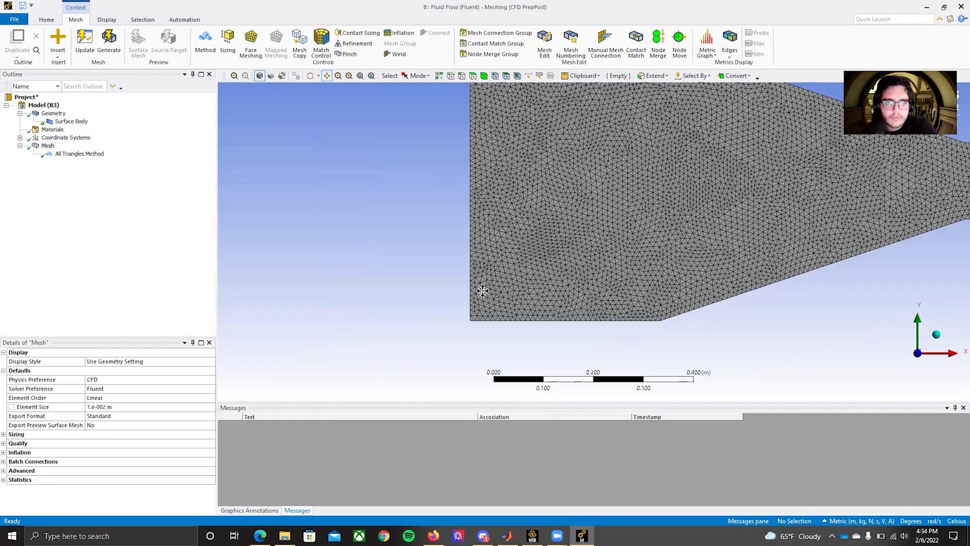
scroll(549, 258, down, 1)
scroll(718, 283, down, 1)
drag(769, 258, 620, 291)
scroll(588, 273, down, 4)
scroll(584, 269, down, 1)
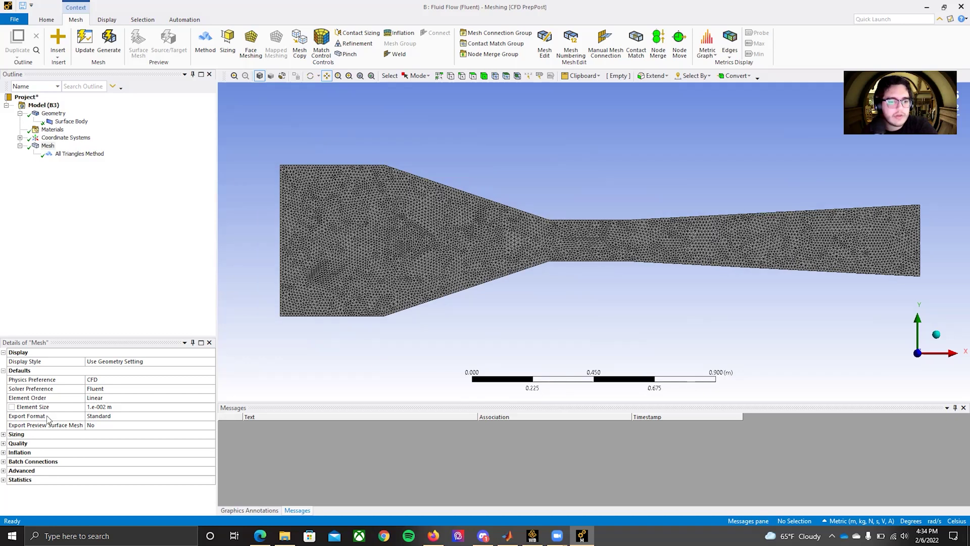
Set the mesh element size to 0.001 m and try to regenerate the mesh
click(111, 408)
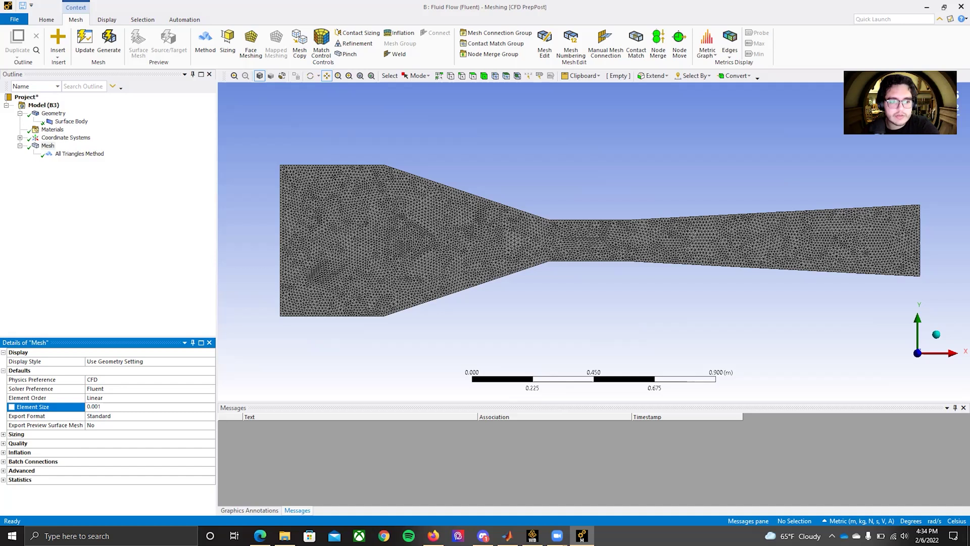
key(Return)
click(109, 41)
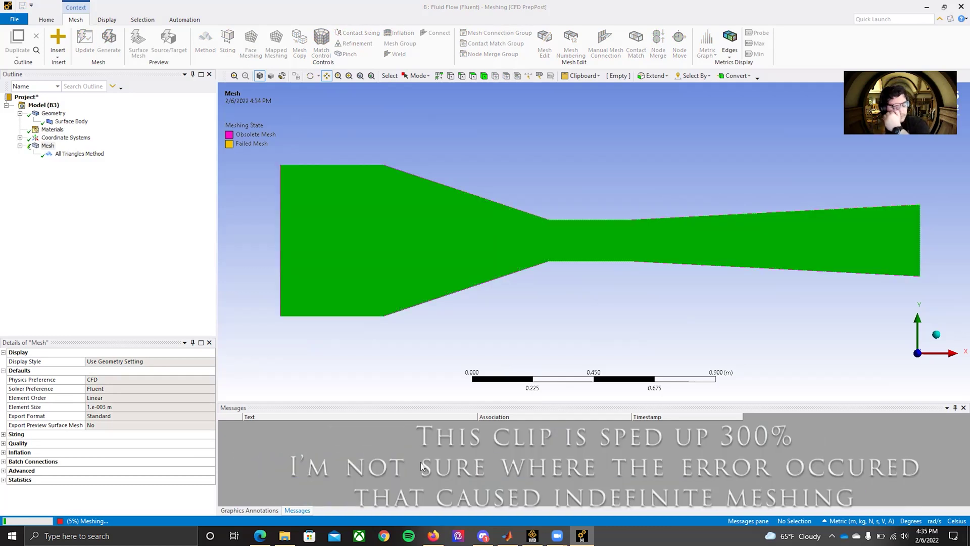
Review the mesh's Sizing, Quality, Inflation, Batch Connections, Advanced and Statistics settings while meshing runs
click(48, 146)
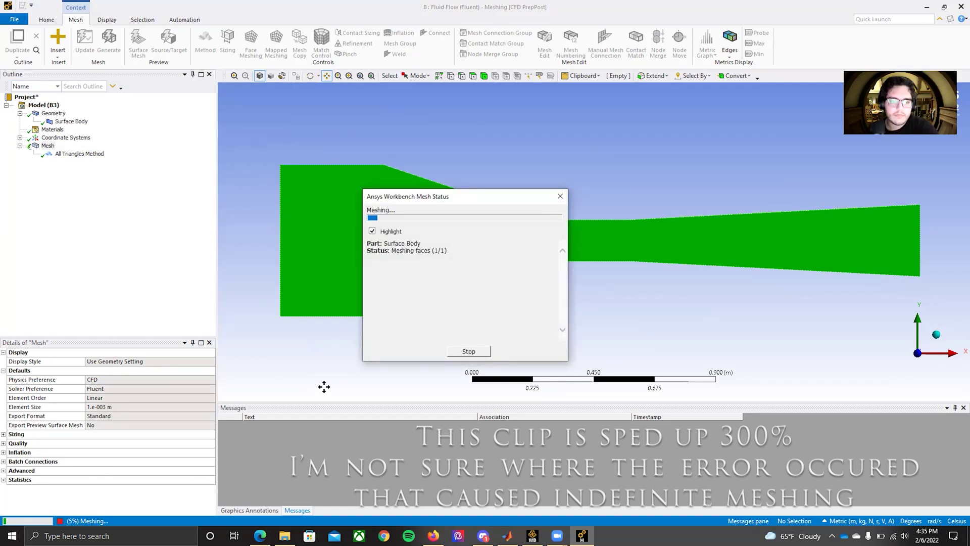
click(4, 434)
scroll(44, 442, down, 1)
scroll(46, 444, down, 1)
scroll(71, 407, up, 1)
scroll(96, 475, down, 2)
double_click(88, 470)
scroll(88, 470, down, 2)
double_click(93, 479)
scroll(94, 480, down, 3)
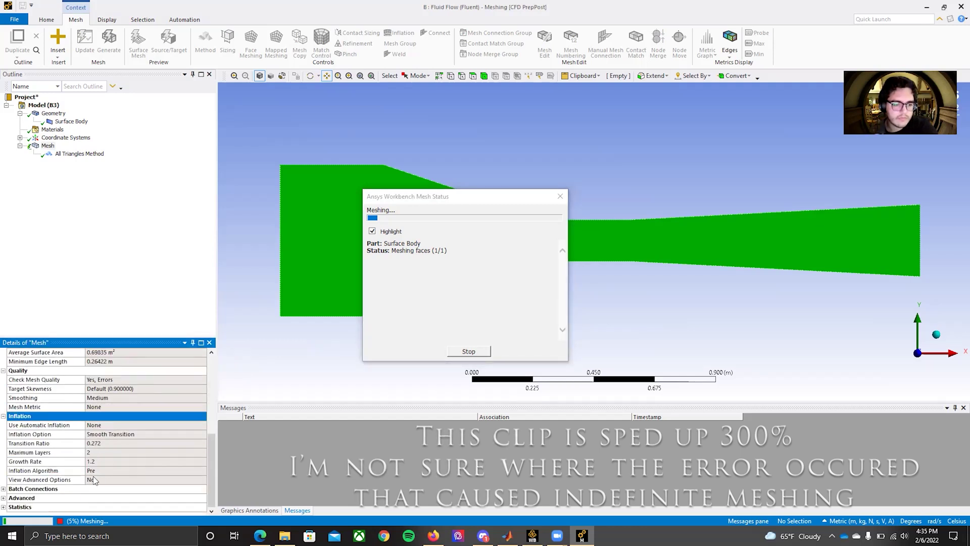
double_click(94, 488)
scroll(94, 491, down, 1)
double_click(96, 498)
scroll(96, 499, down, 3)
double_click(100, 506)
scroll(103, 503, down, 1)
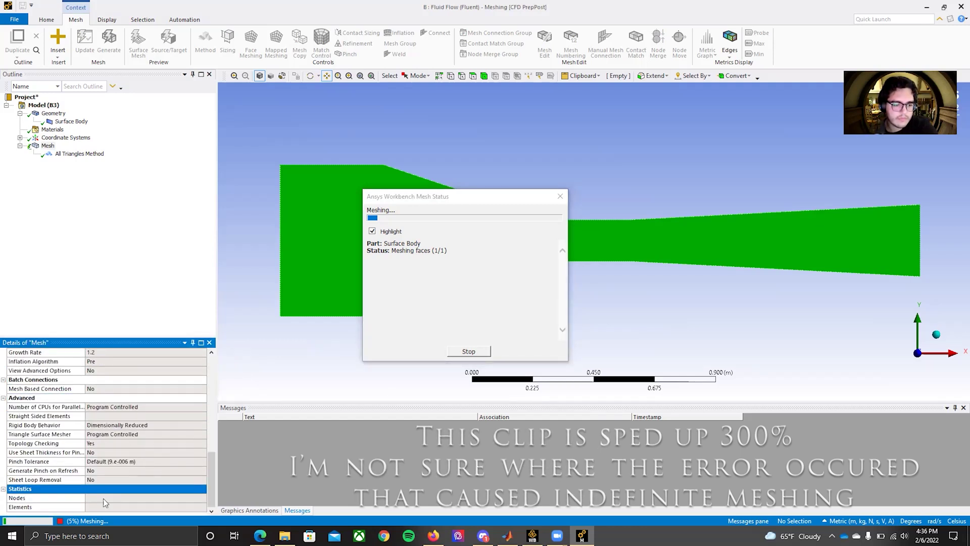
Stop the running meshing process, set the element size to 0.01 m and regenerate the mesh
click(468, 352)
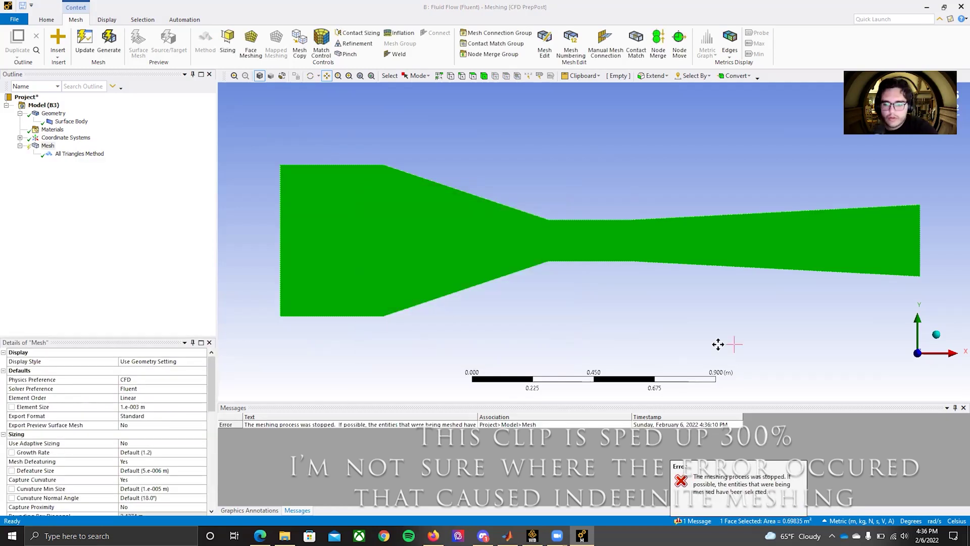
click(47, 146)
click(161, 407)
text(0.01)
key(Return)
click(109, 43)
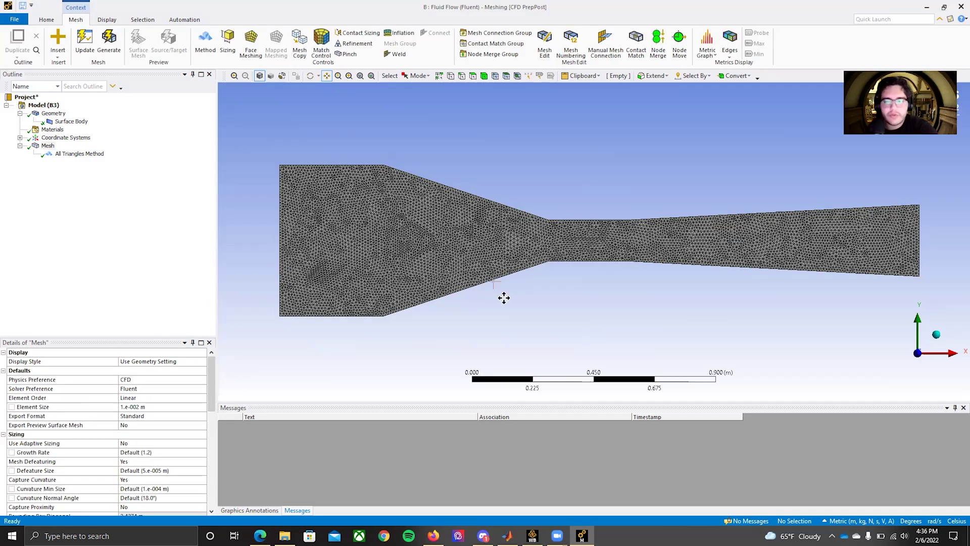
Check the element size entry and which unit system is active, leaving both as they are
click(146, 407)
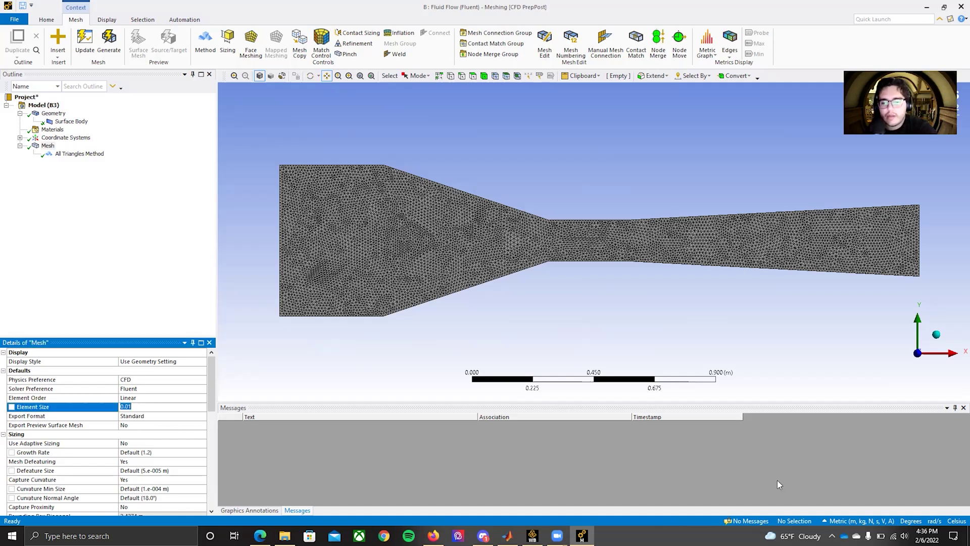
click(841, 520)
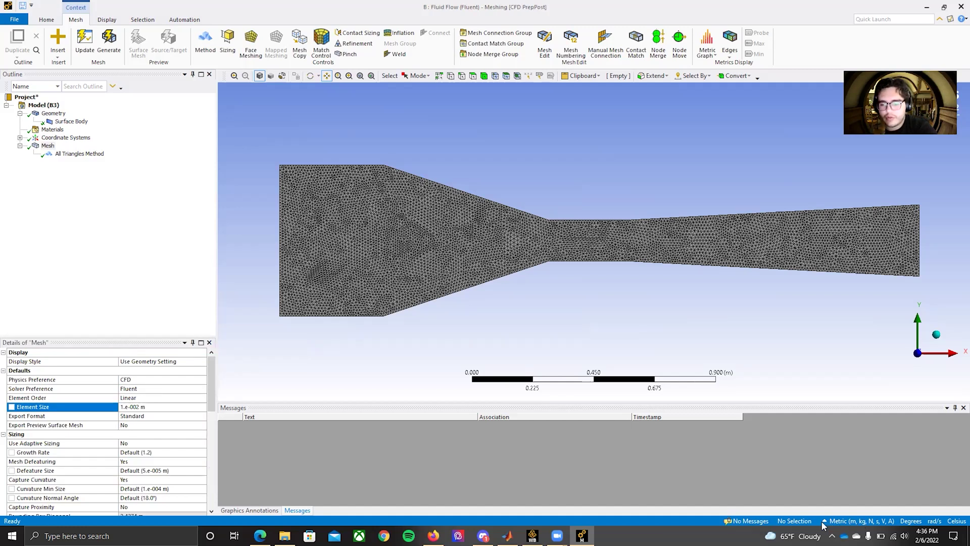
click(822, 522)
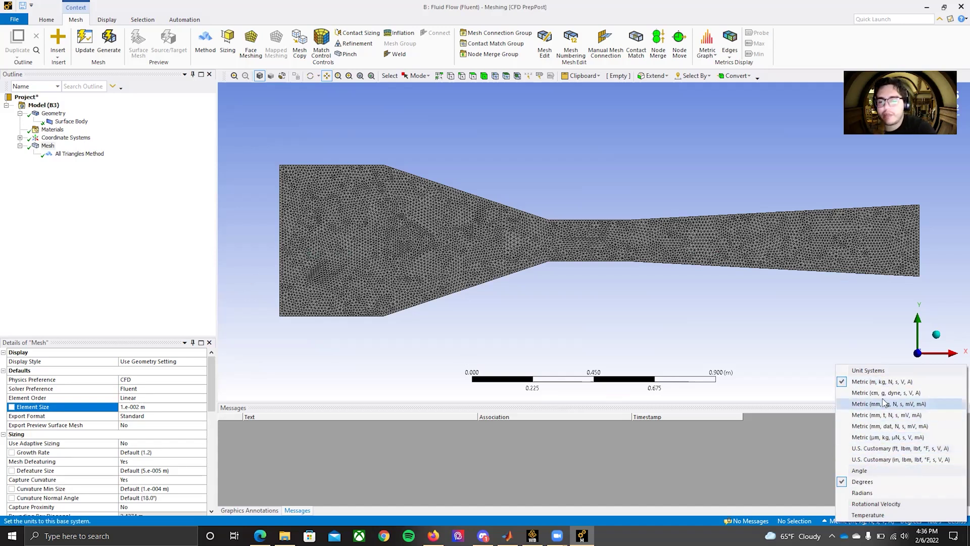
click(208, 394)
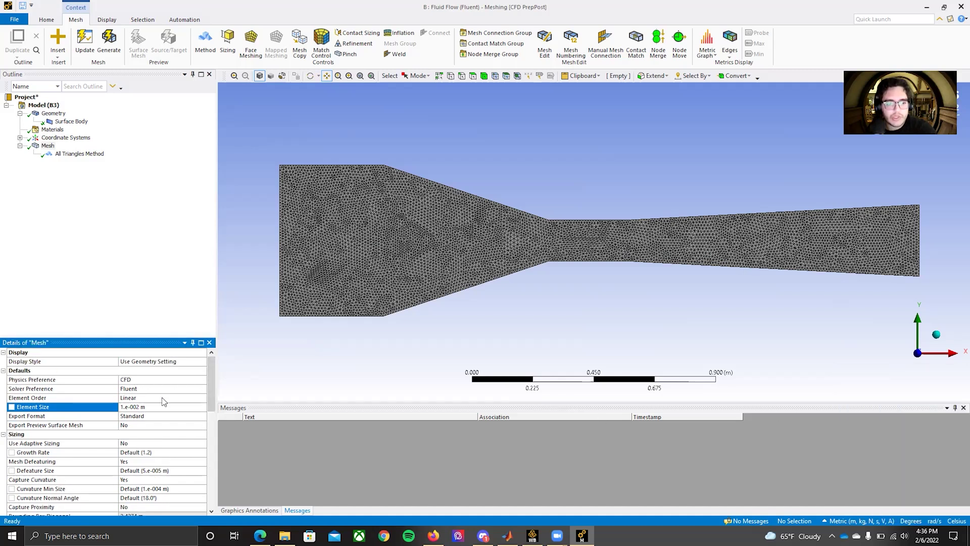
Regenerate the wind tunnel mesh with the 0.01 m element size and display it
mouse_move(210, 364)
mouse_down()
mouse_move(208, 455)
mouse_move(198, 365)
mouse_up()
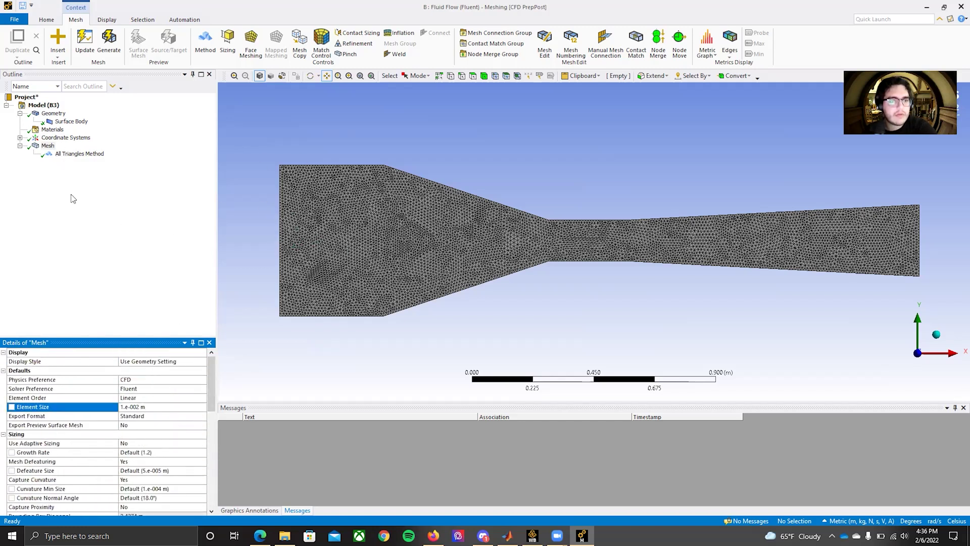
click(108, 41)
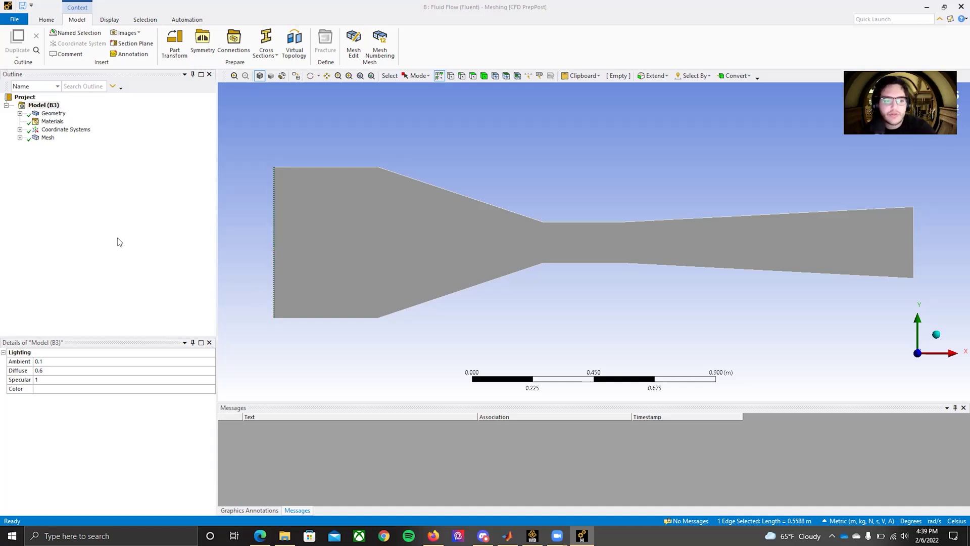
click(47, 138)
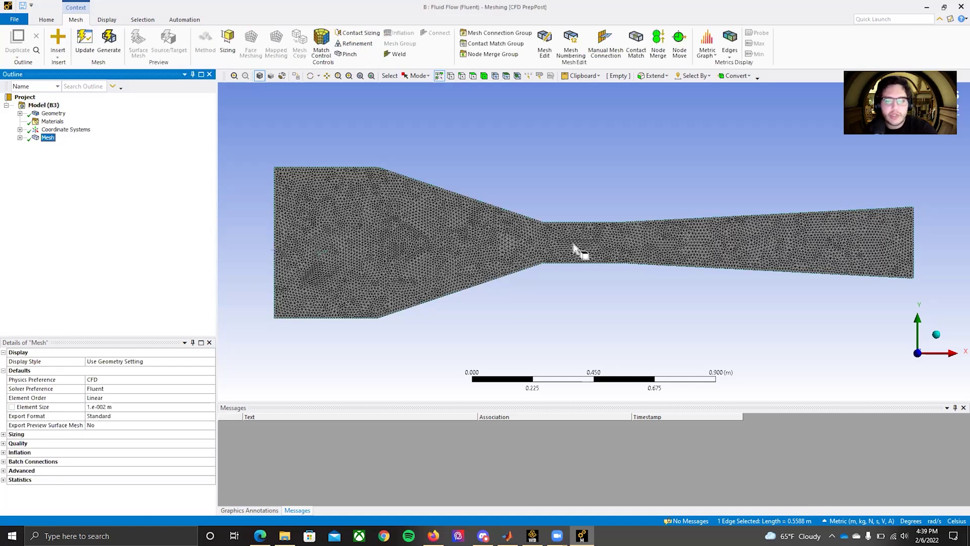
Create a named selection "inlet" from the vertical edge at the tunnel's wide end
click(39, 106)
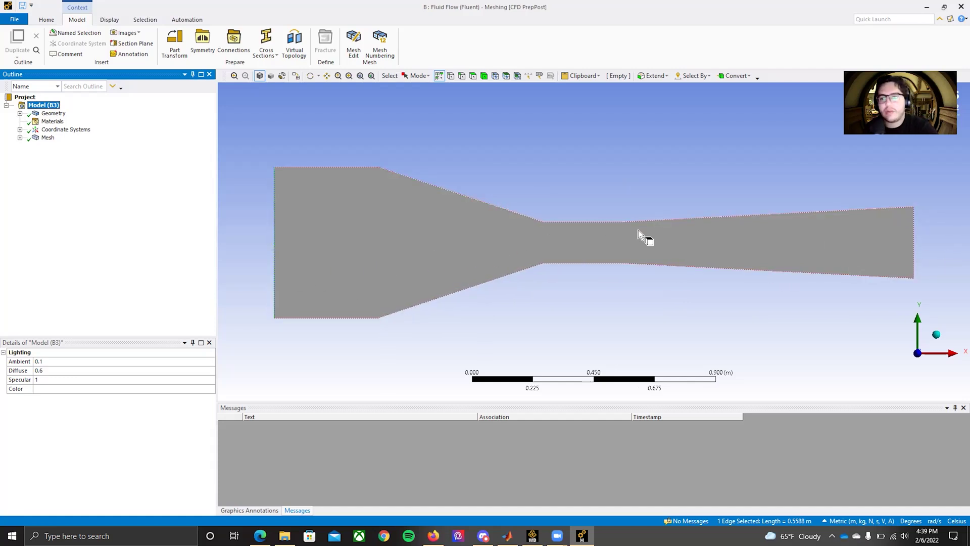
right_click(274, 263)
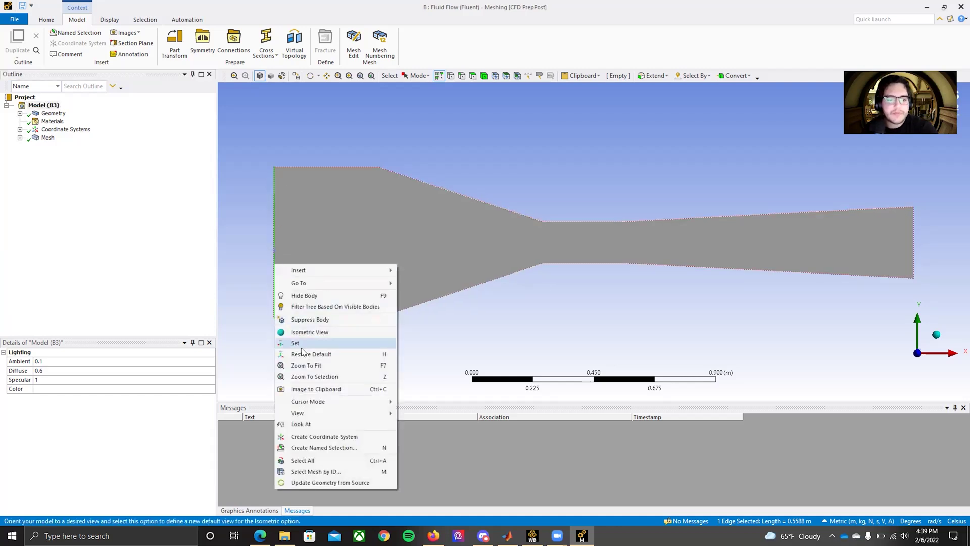
click(315, 450)
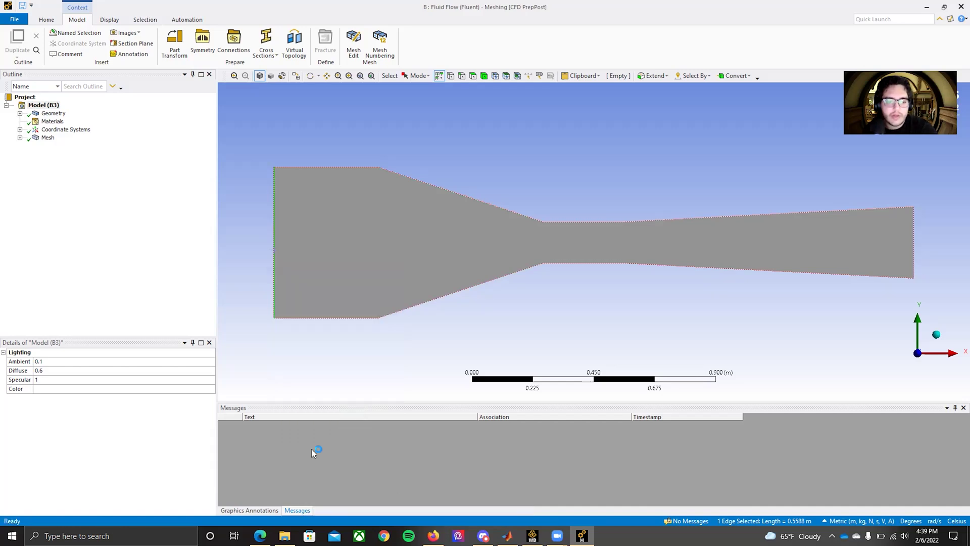
text(in)
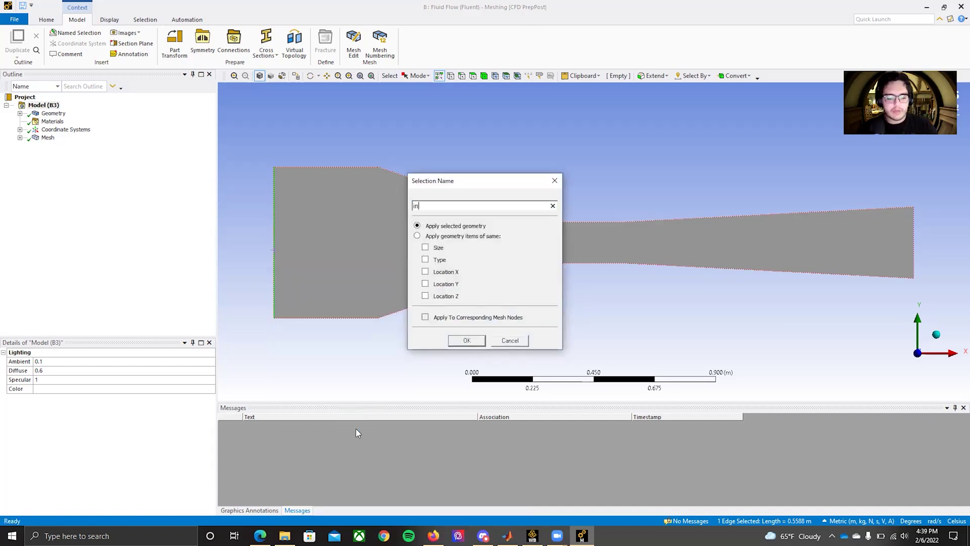
text(let)
click(467, 342)
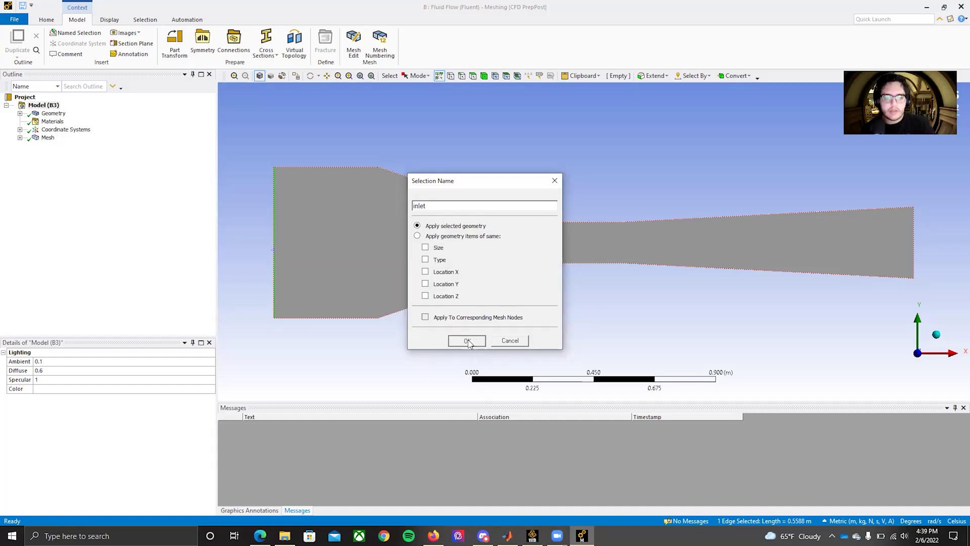
Create a named selection "outlet" from the vertical edge at the tunnel's narrower end
click(914, 238)
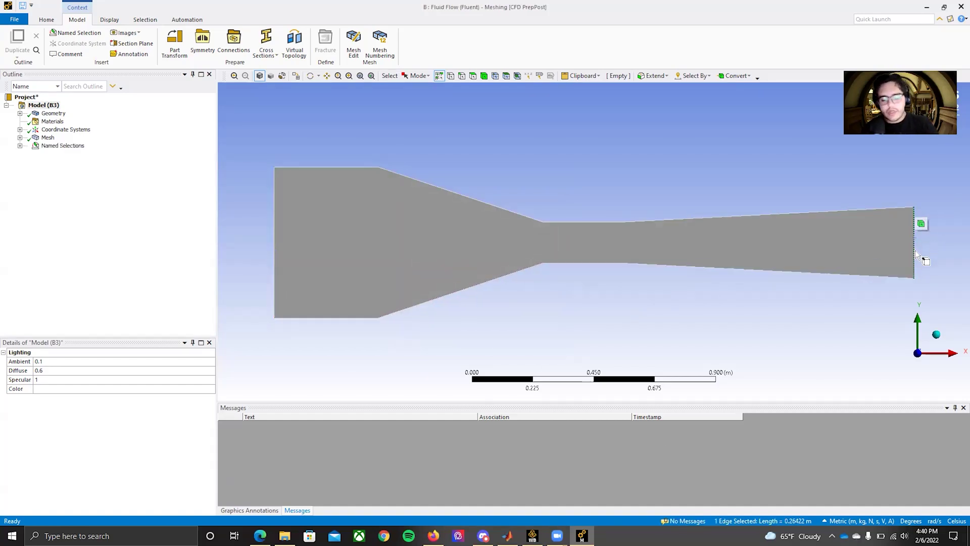
text(n)
text(outle)
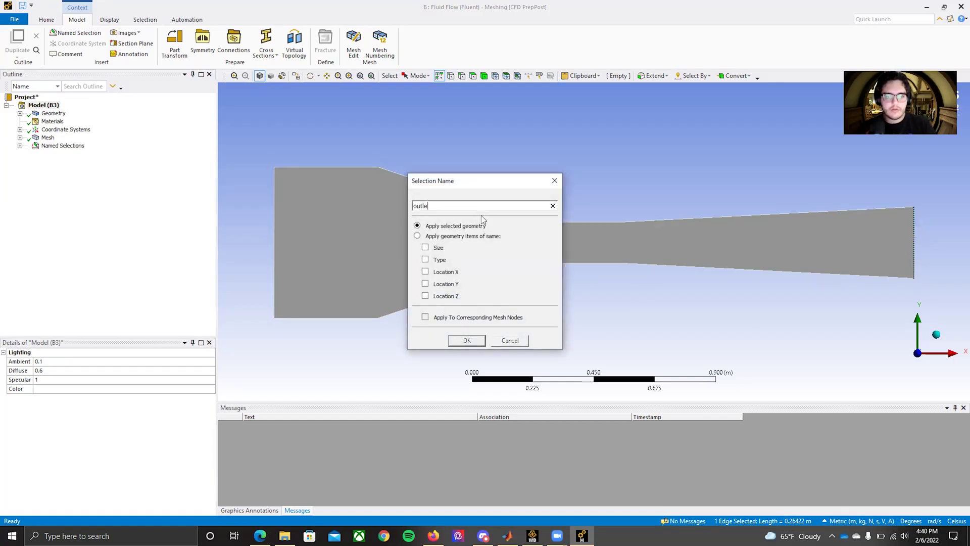
text(t)
click(466, 341)
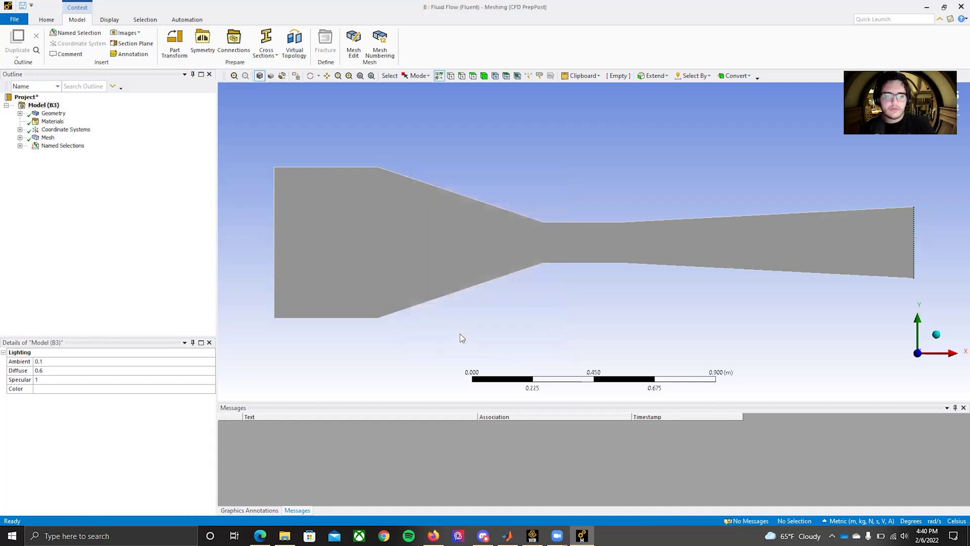
Create a named selection "tunnel walls" from the eight upper and lower boundary edges of the tunnel
click(347, 317)
ctrl+click(408, 307)
ctrl+click(580, 263)
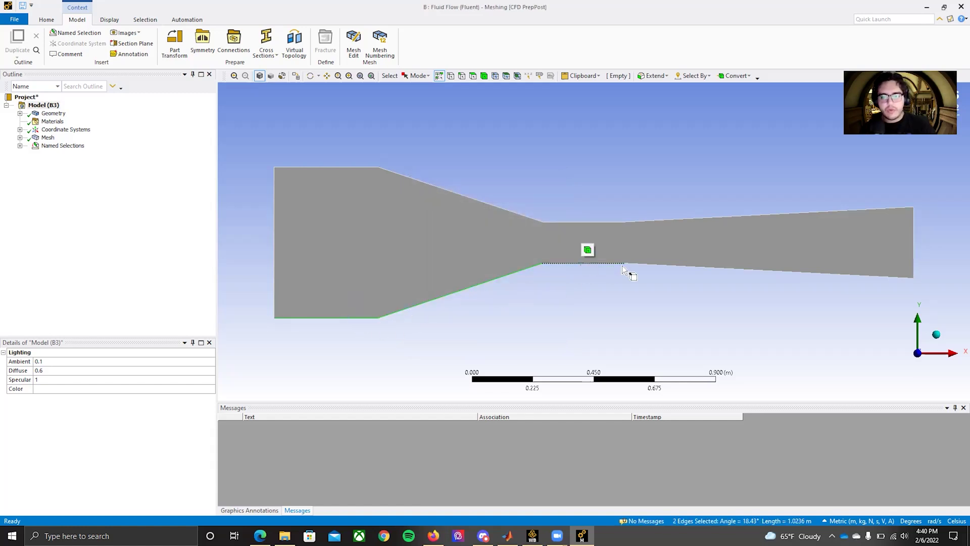
ctrl+click(688, 267)
ctrl+click(712, 221)
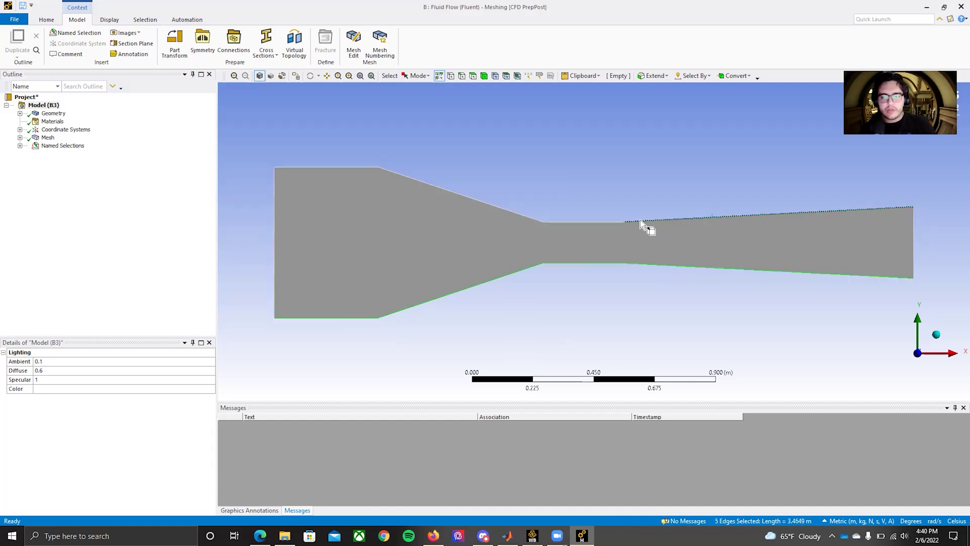
ctrl+click(599, 222)
ctrl+click(493, 206)
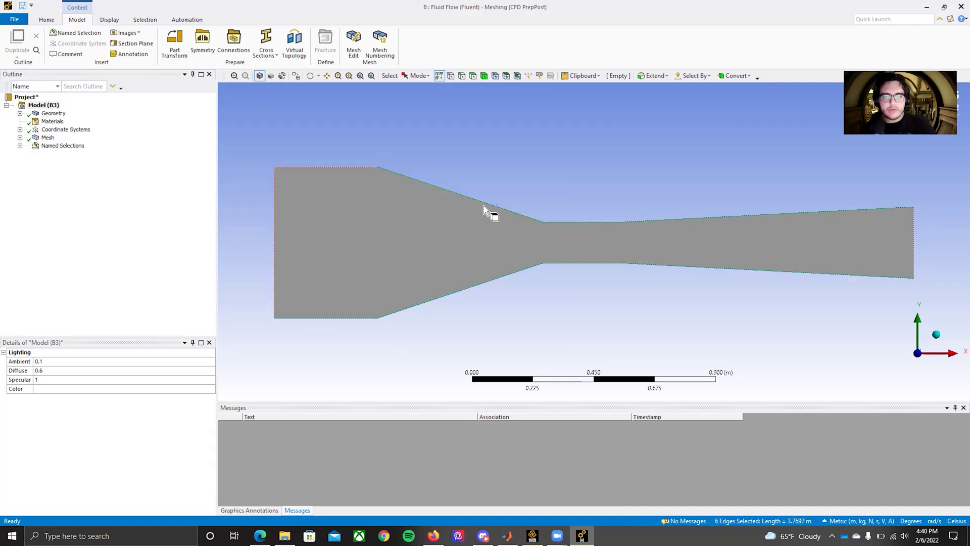
ctrl+click(310, 166)
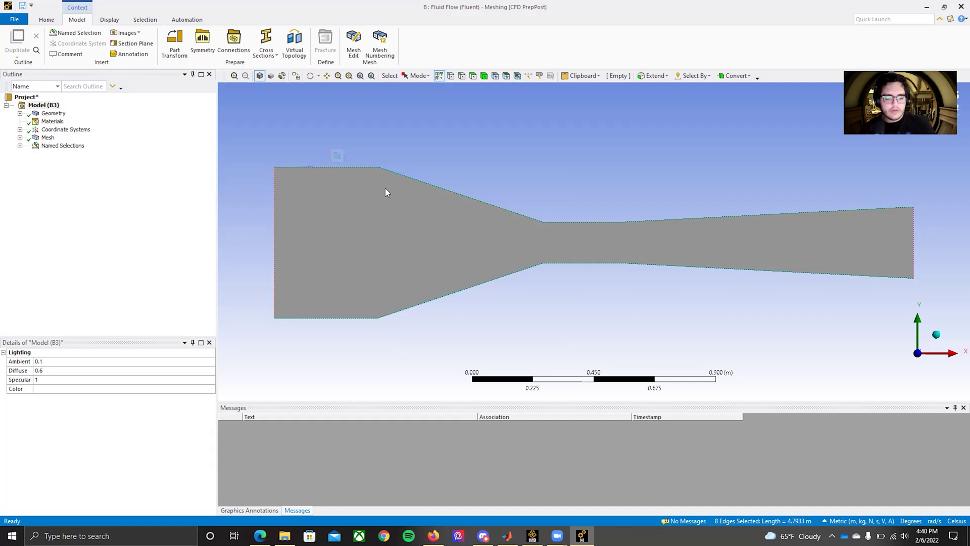
key(n)
text(tunnel walls)
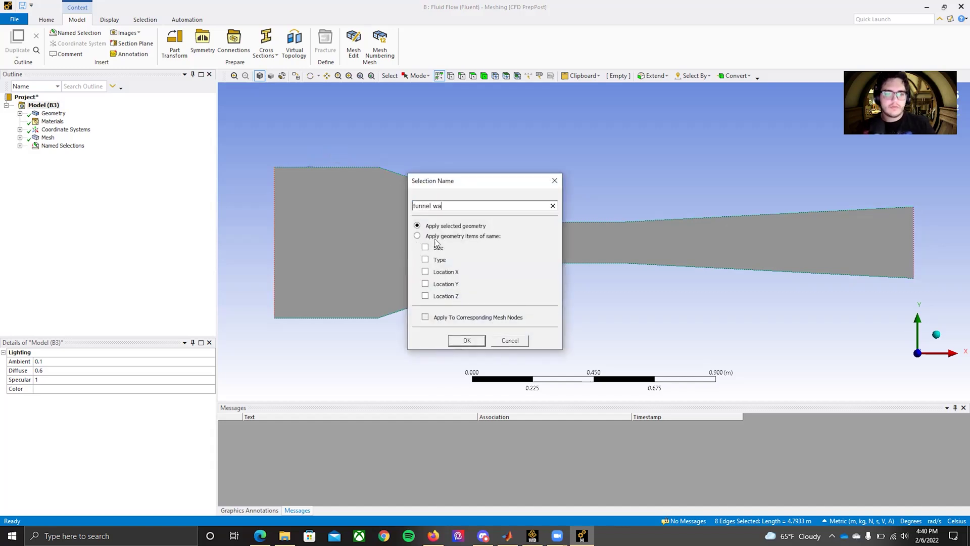
click(467, 340)
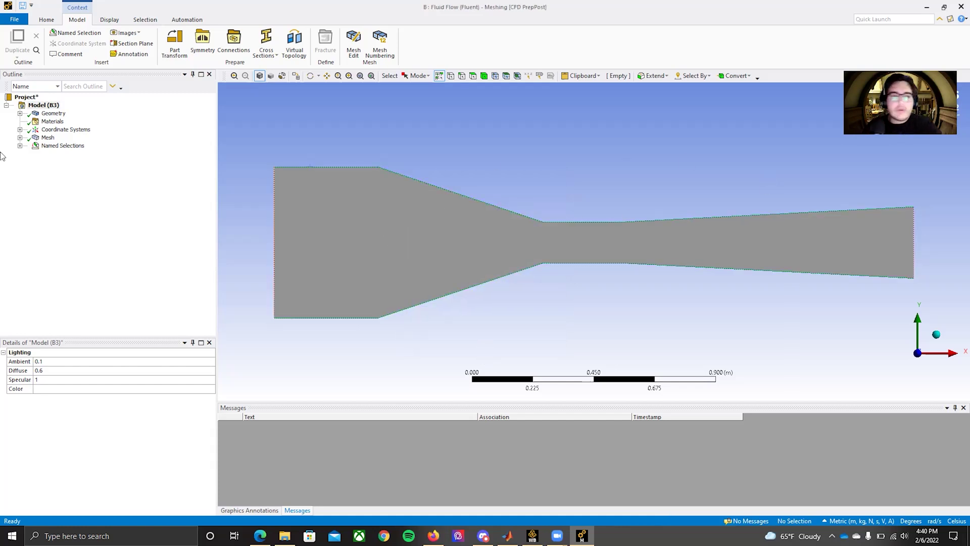
Review which edges the inlet, outlet and tunnel walls named selections cover, then view the mesh
click(19, 146)
click(61, 154)
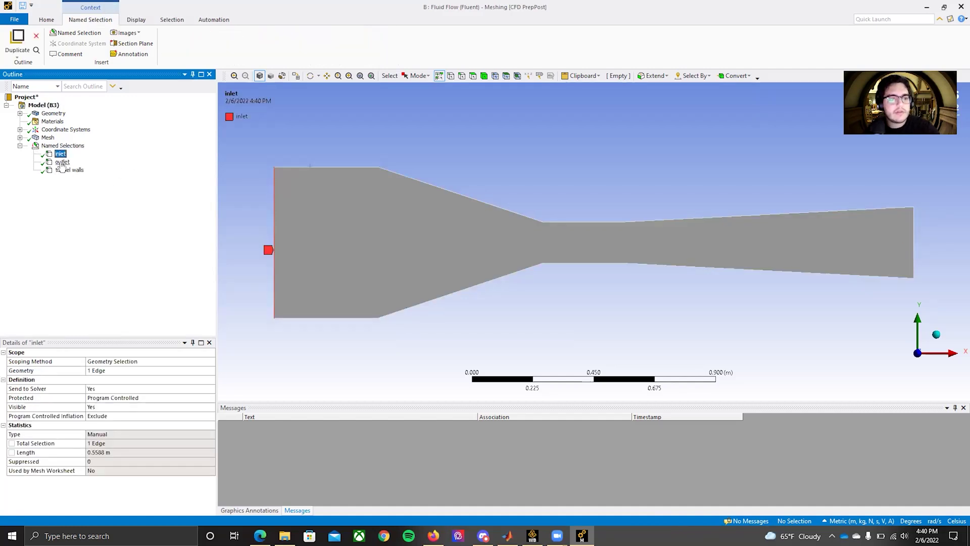
click(62, 162)
click(67, 170)
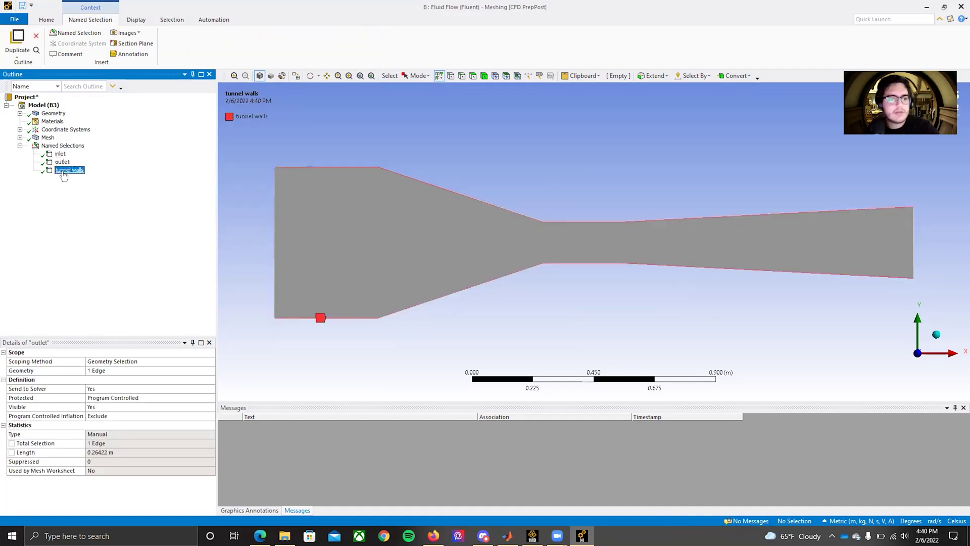
shift+click(60, 153)
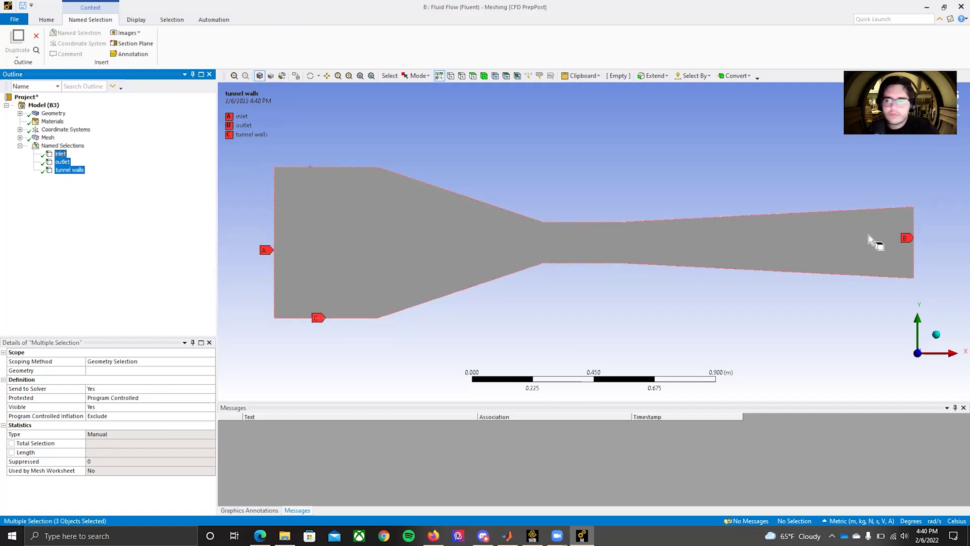
click(48, 138)
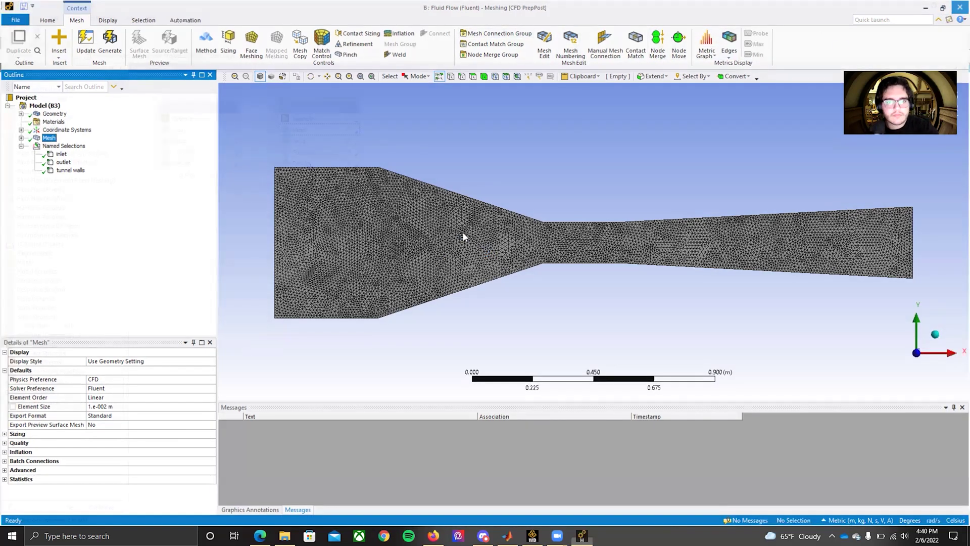
Switch to Workbench, cancel the Fluent launch from system B's Setup, and update system B's Mesh component
double_click(319, 144)
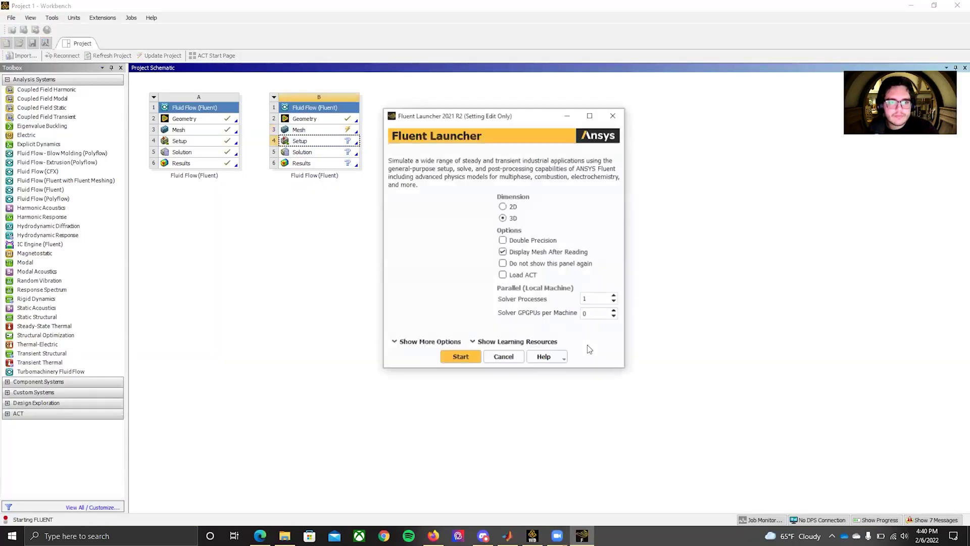
click(504, 357)
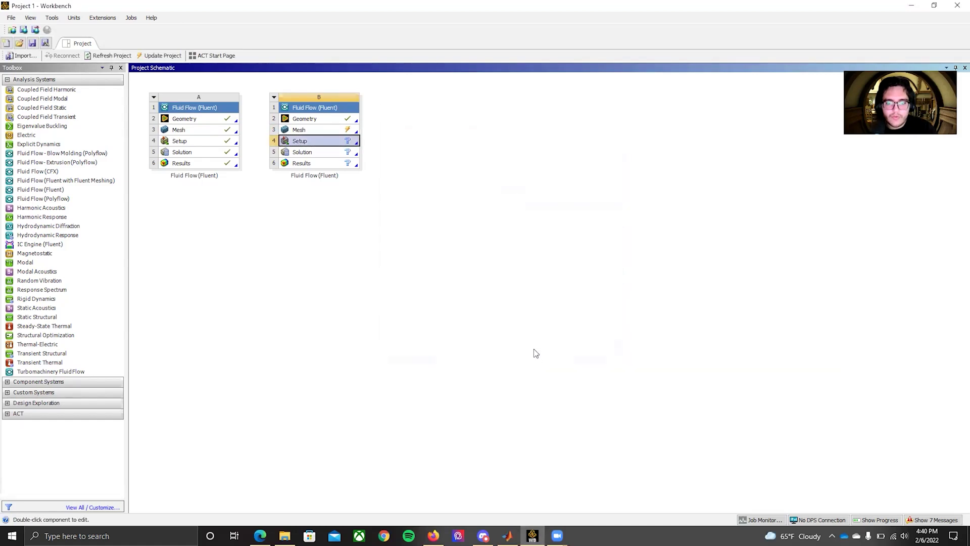
right_click(342, 130)
click(388, 186)
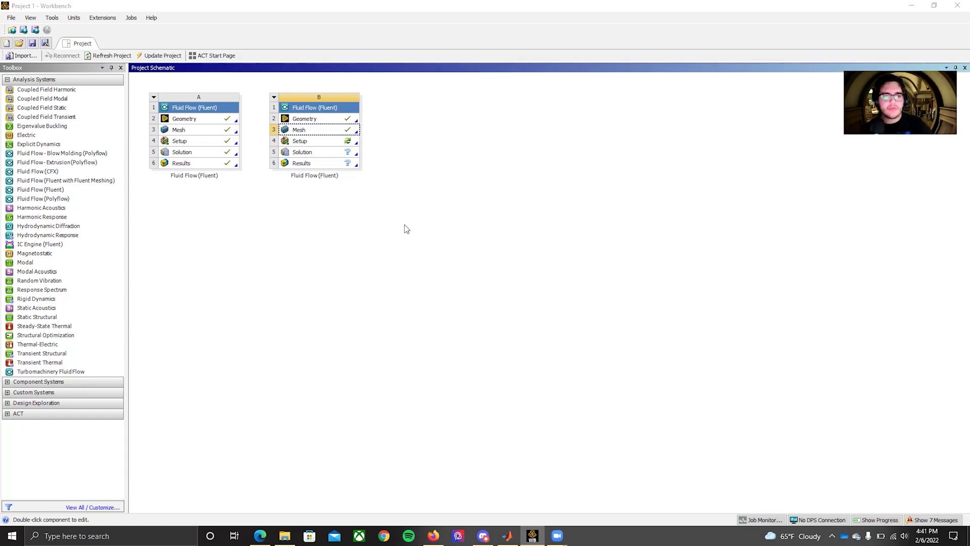
Launch Fluent from system B's Setup with double precision and 2 solver processes, leaving the additional launcher options unchanged
double_click(326, 143)
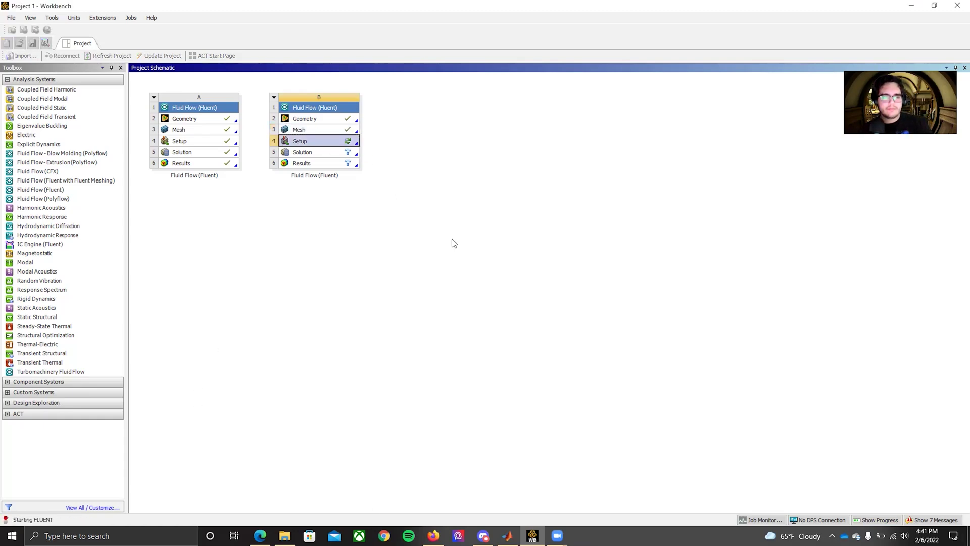
click(503, 240)
click(615, 297)
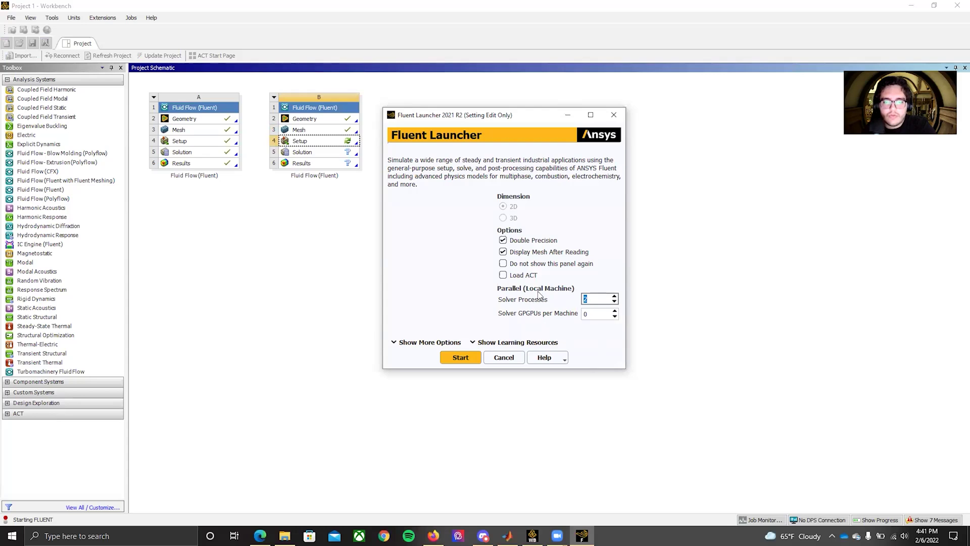
click(429, 343)
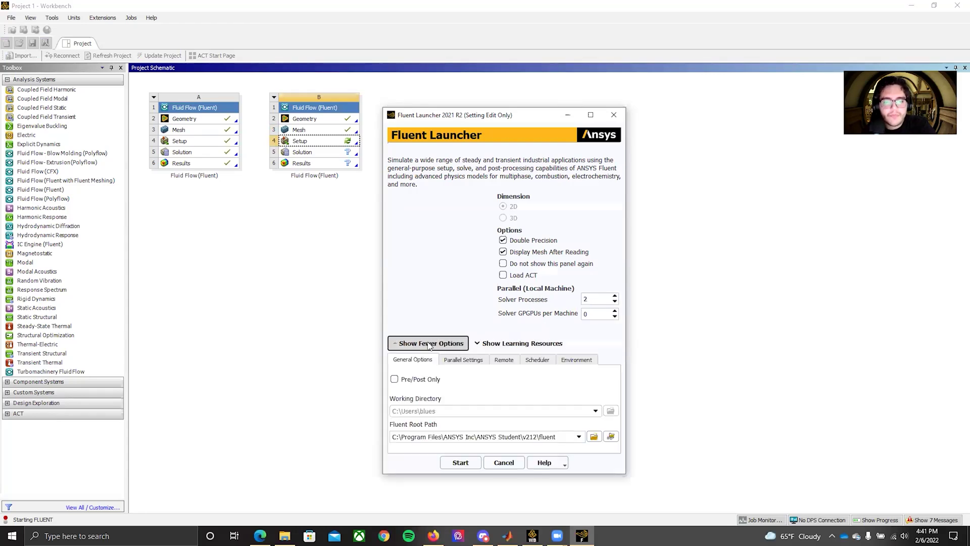
click(429, 343)
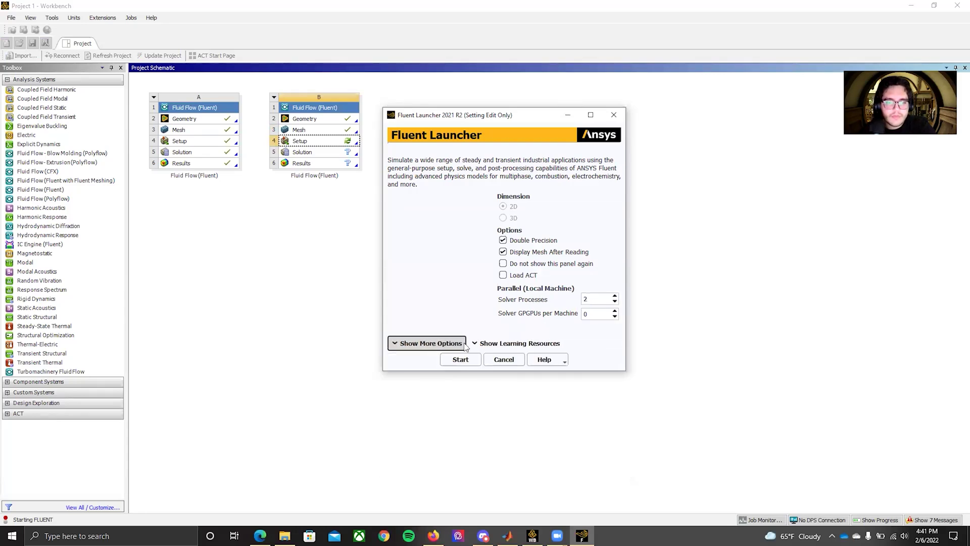
click(487, 344)
click(487, 345)
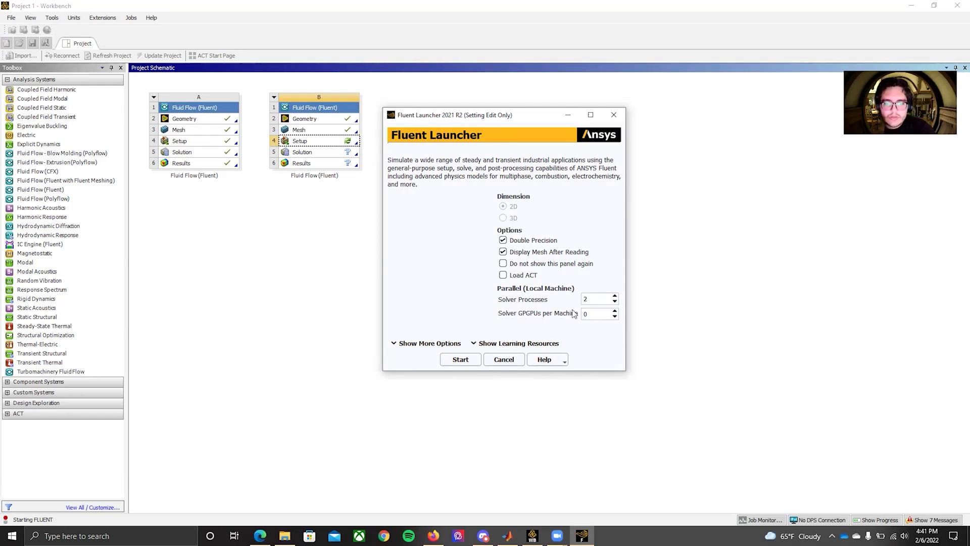
click(460, 360)
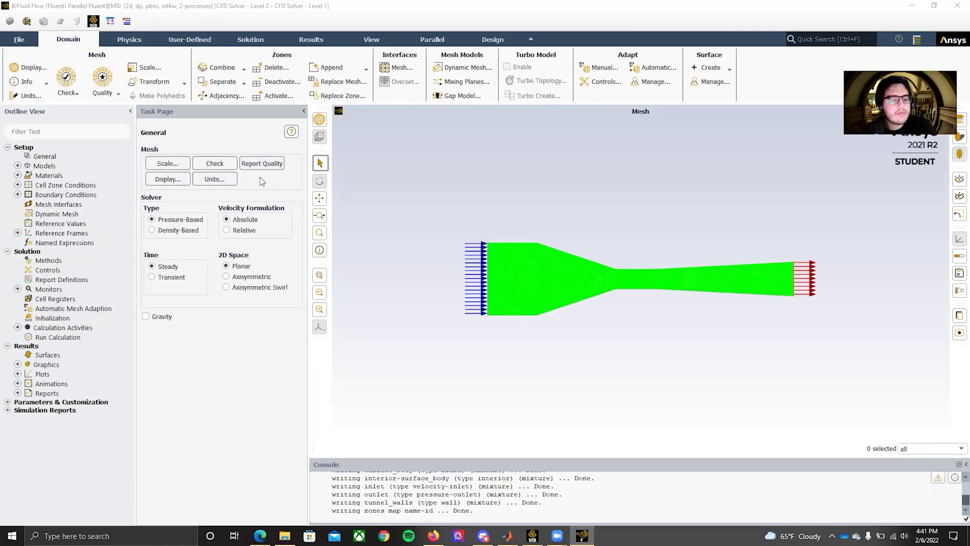
Report the mesh quality and run a mesh check in Fluent
click(265, 164)
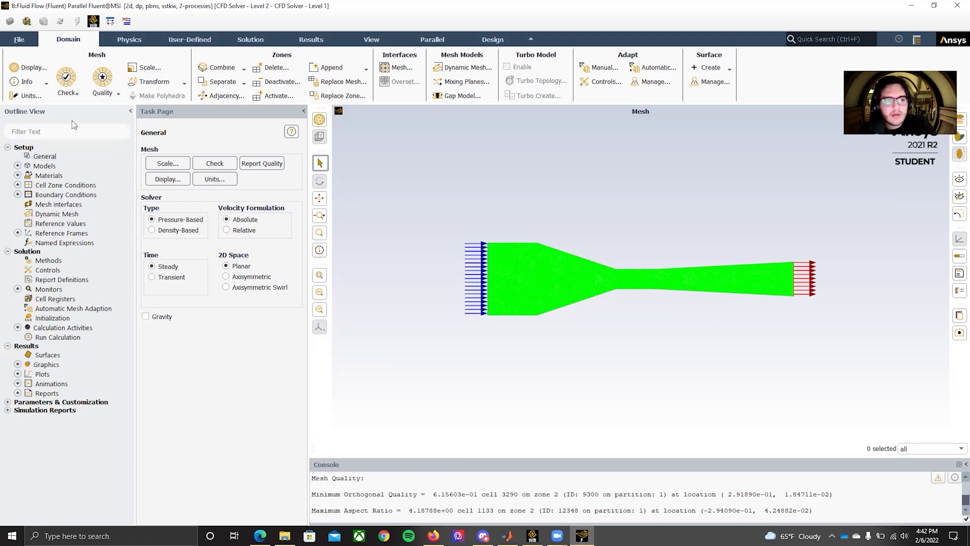
click(217, 164)
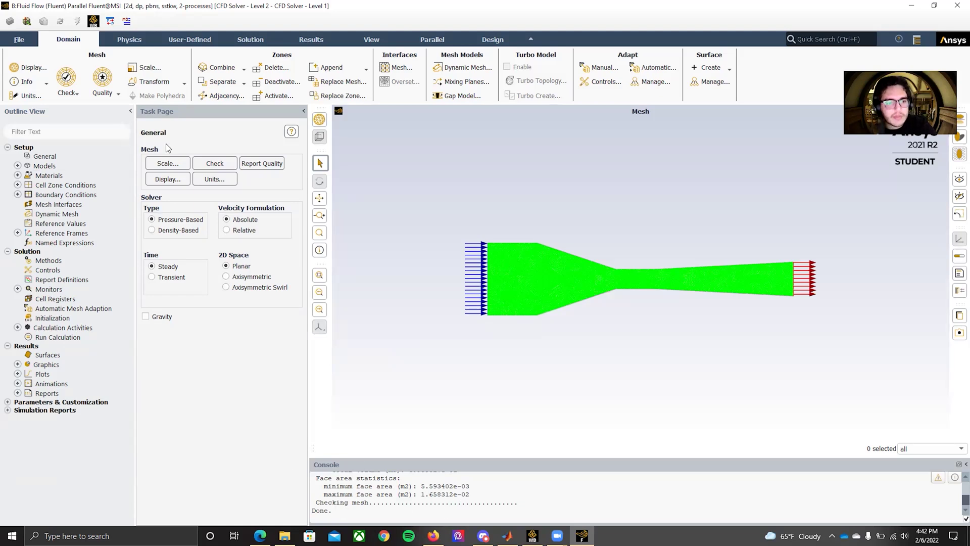
Set the length unit to inches in the unit settings and close them
click(212, 180)
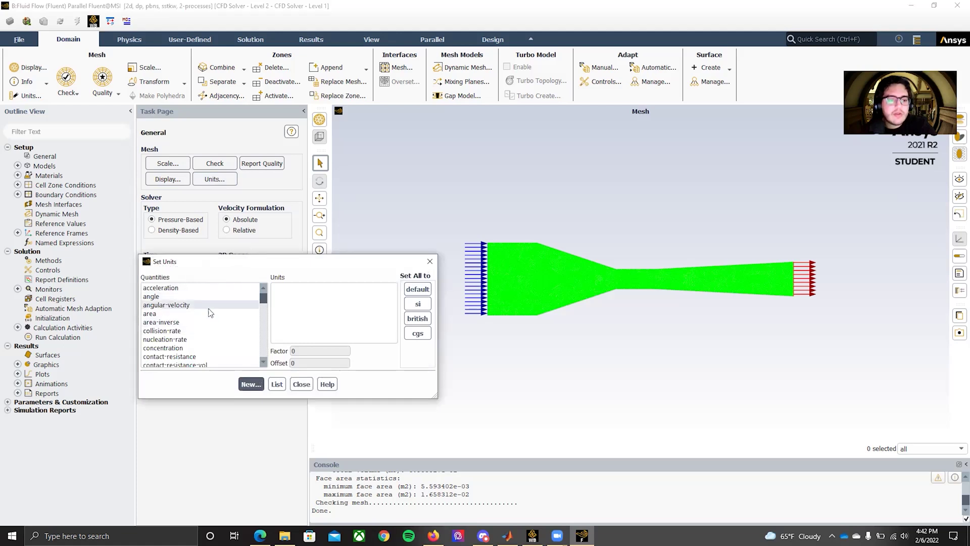
scroll(164, 348, down, 3)
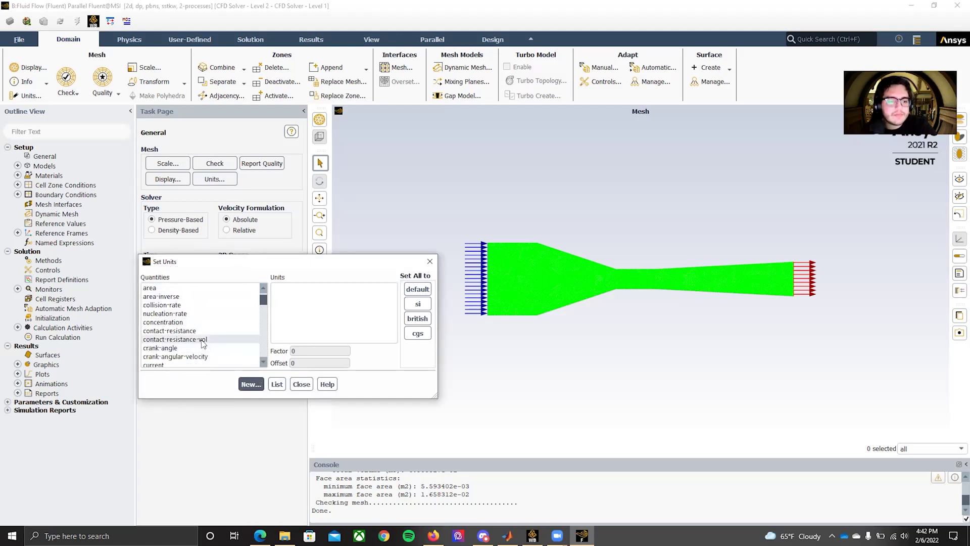
scroll(200, 341, down, 2)
scroll(184, 341, down, 4)
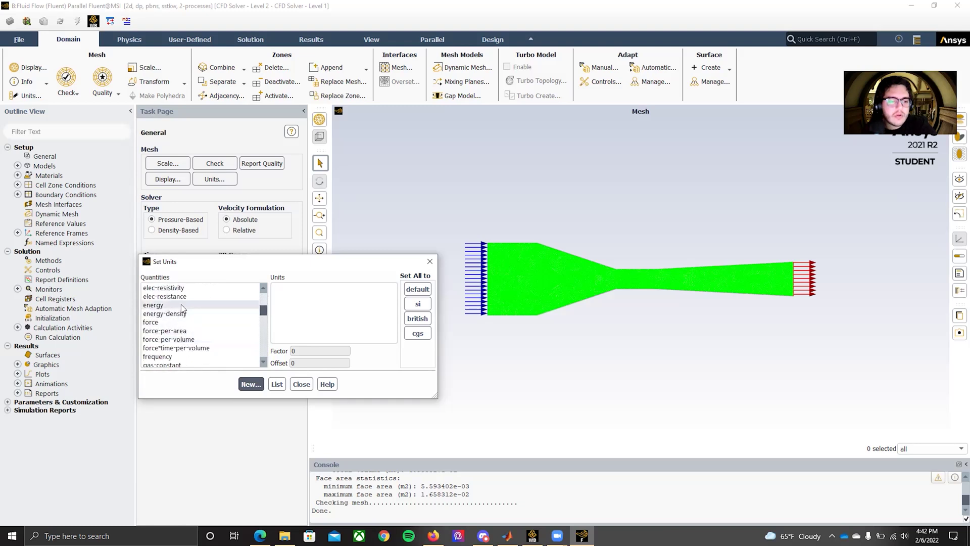
click(182, 306)
scroll(219, 332, down, 1)
click(191, 331)
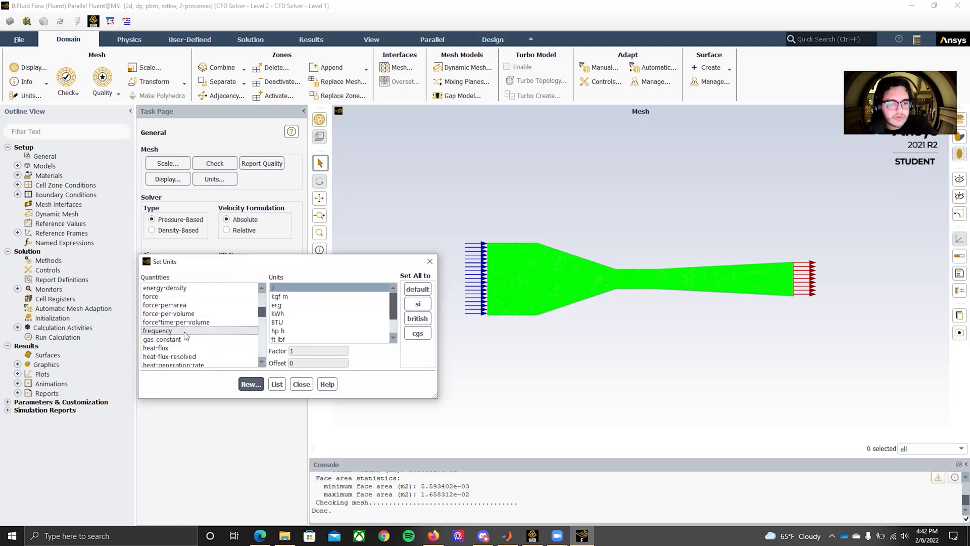
scroll(183, 331, down, 3)
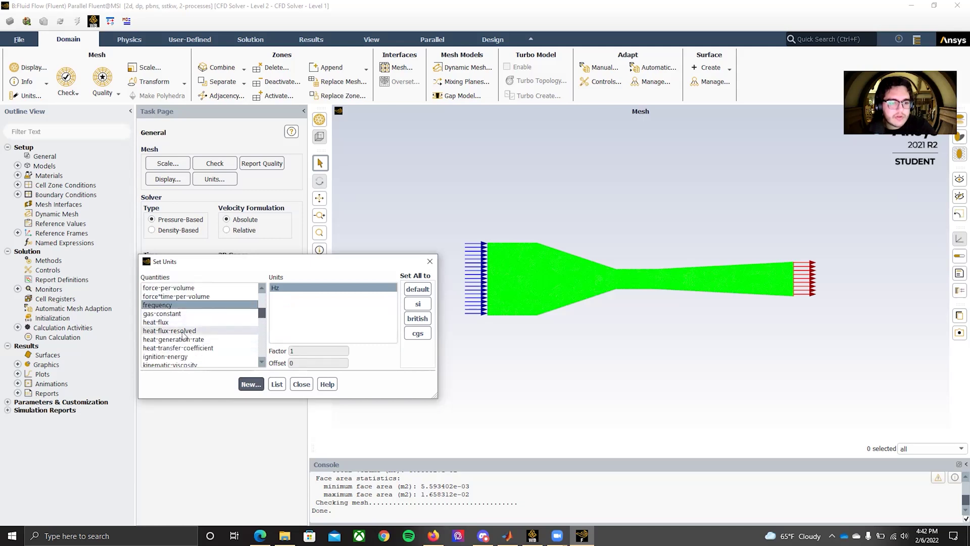
click(177, 324)
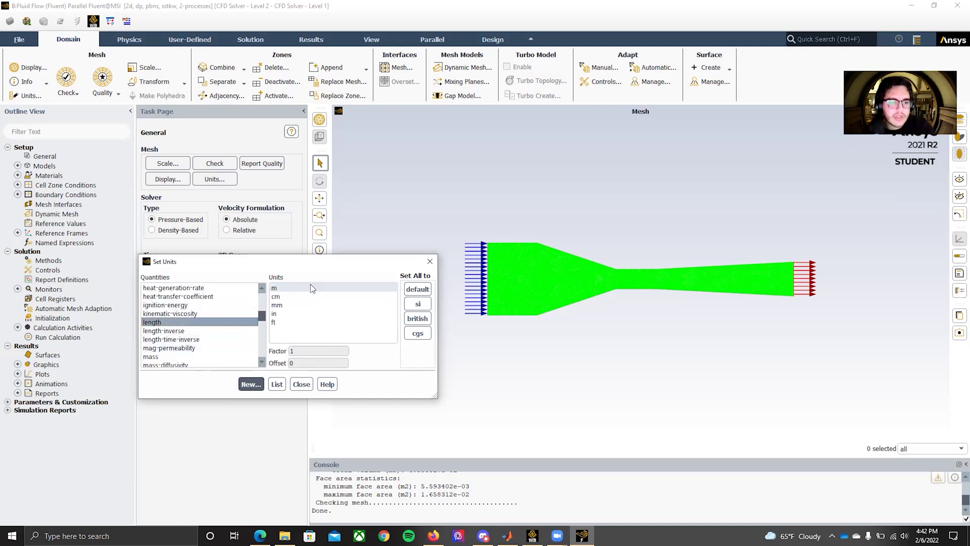
click(286, 315)
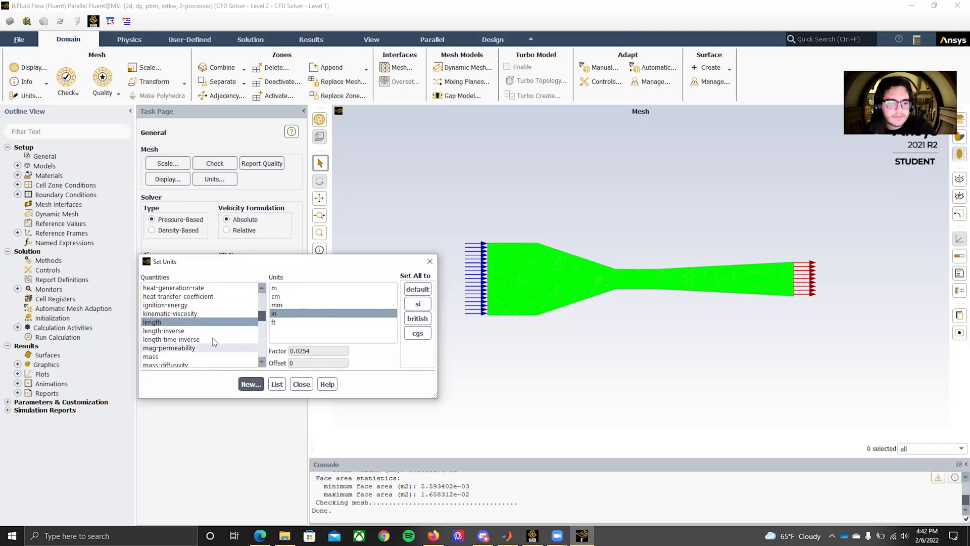
scroll(219, 342, down, 3)
scroll(219, 342, down, 5)
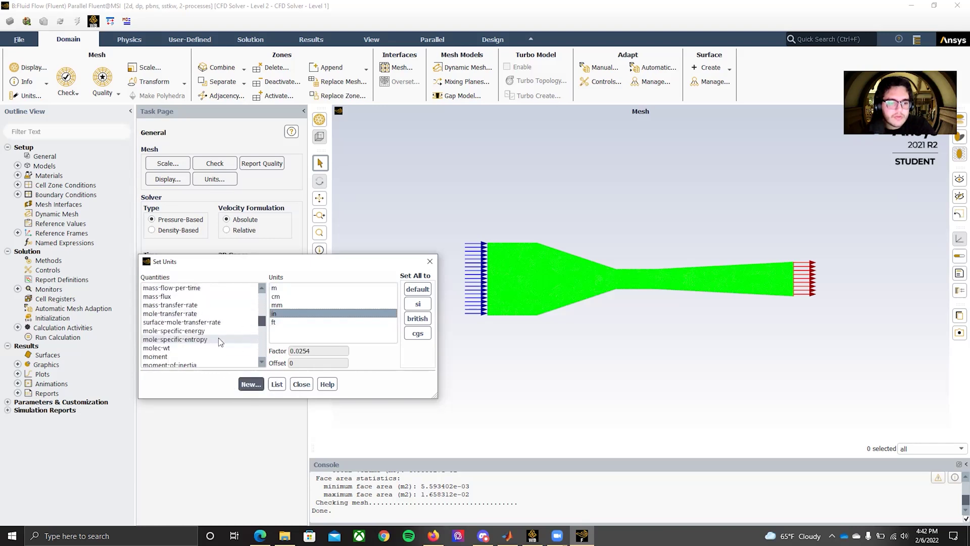
click(312, 388)
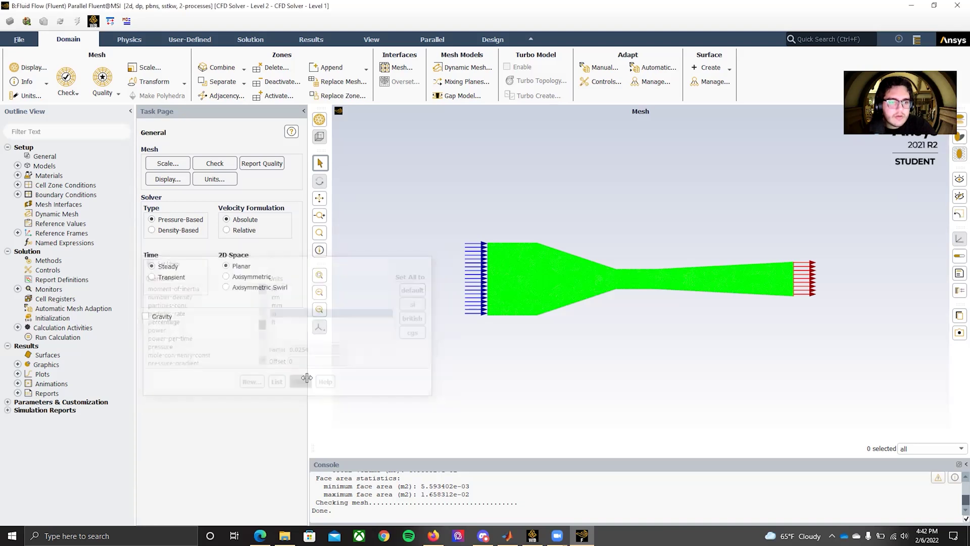
Enable the energy equation among the physics models
click(17, 166)
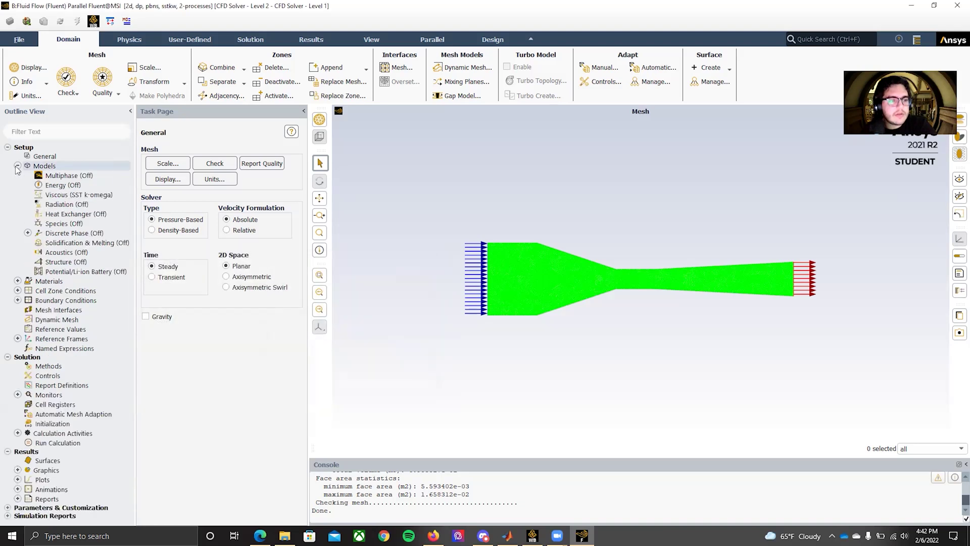
double_click(77, 188)
click(150, 288)
click(154, 320)
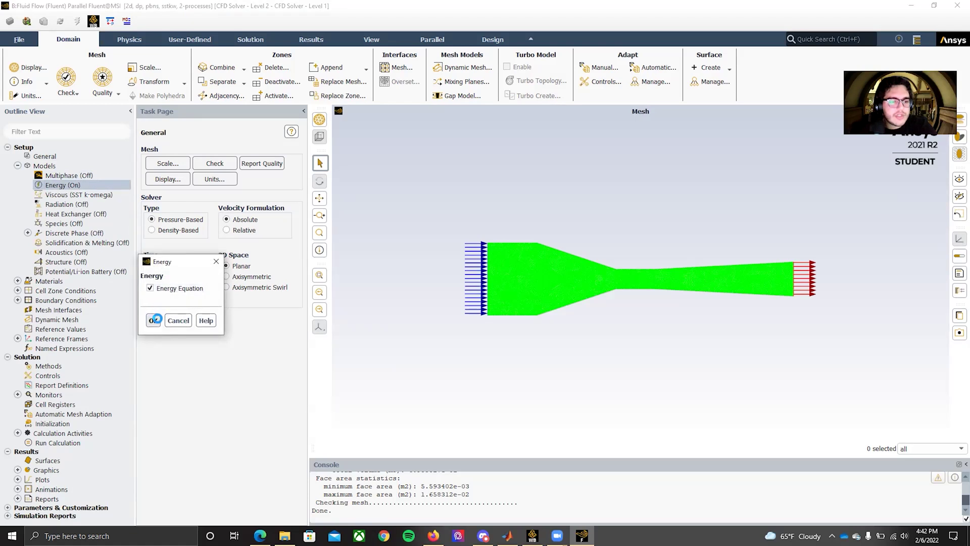
Set the viscous model to standard k-epsilon (2 eqn) with Enhanced Wall Treatment and Pressure Gradient Effects
double_click(81, 195)
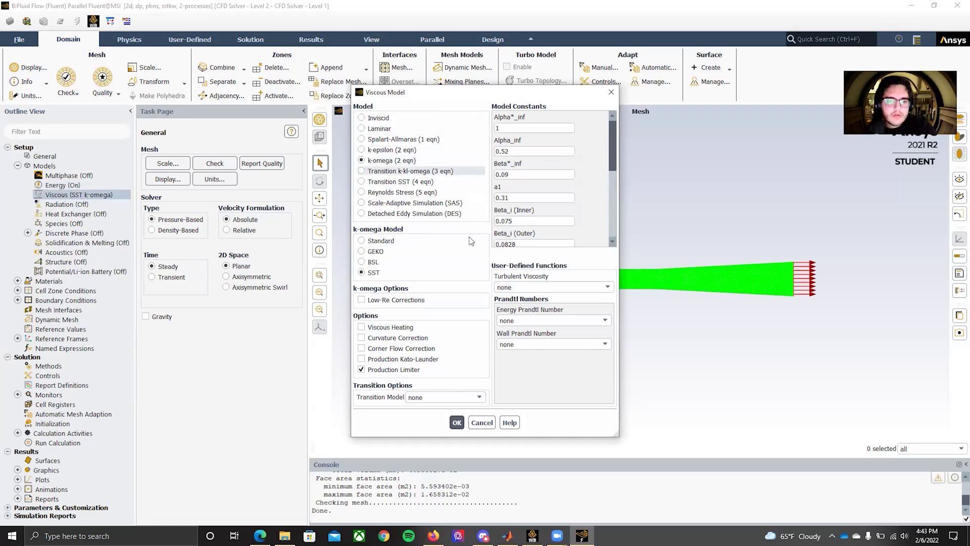
click(394, 150)
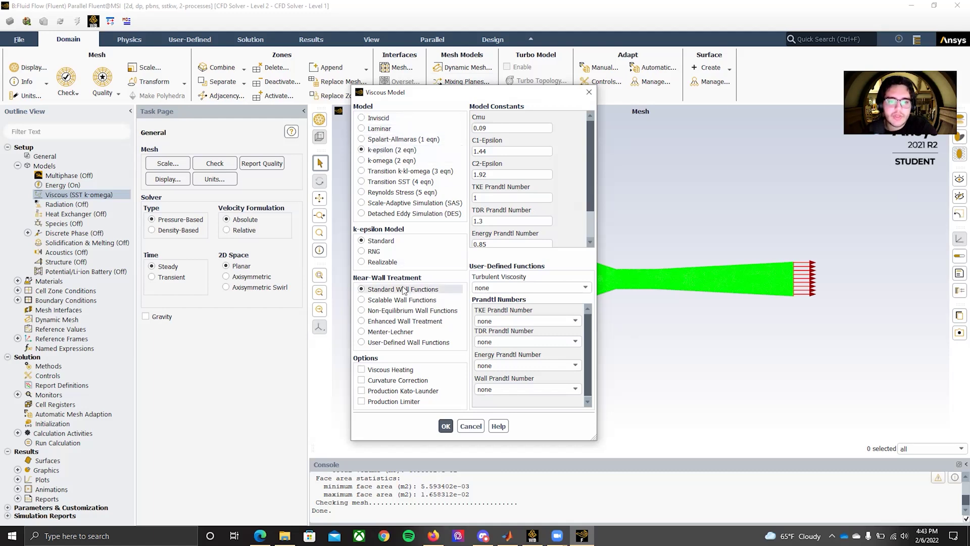
click(397, 322)
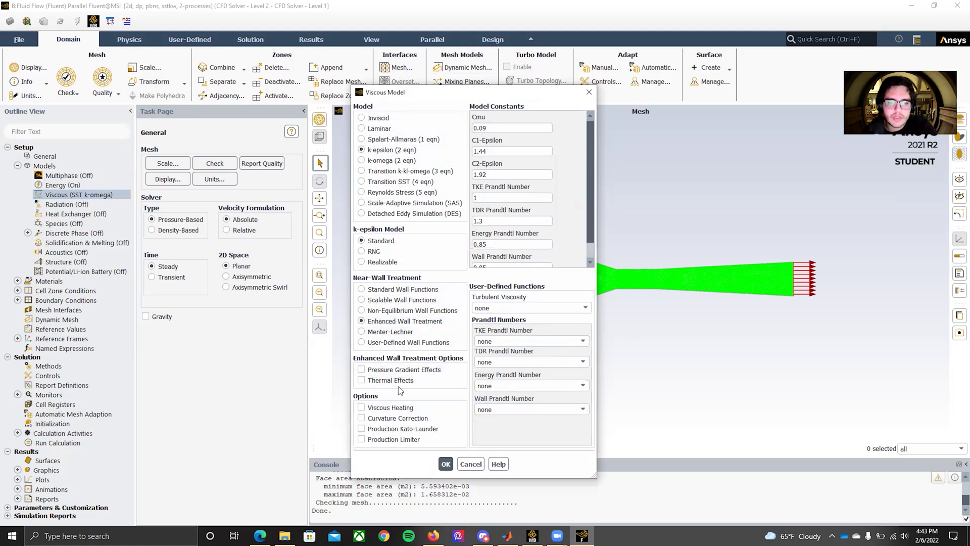
click(374, 371)
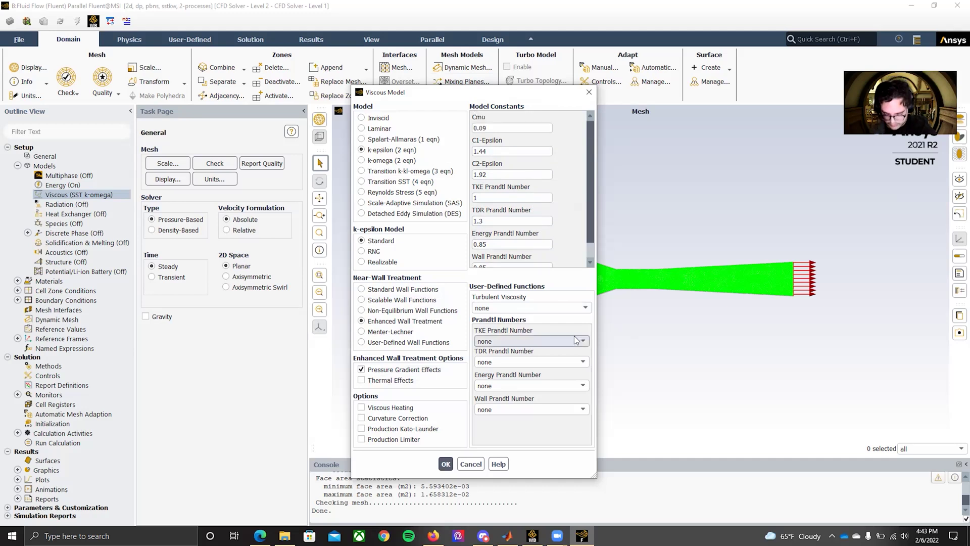
click(446, 463)
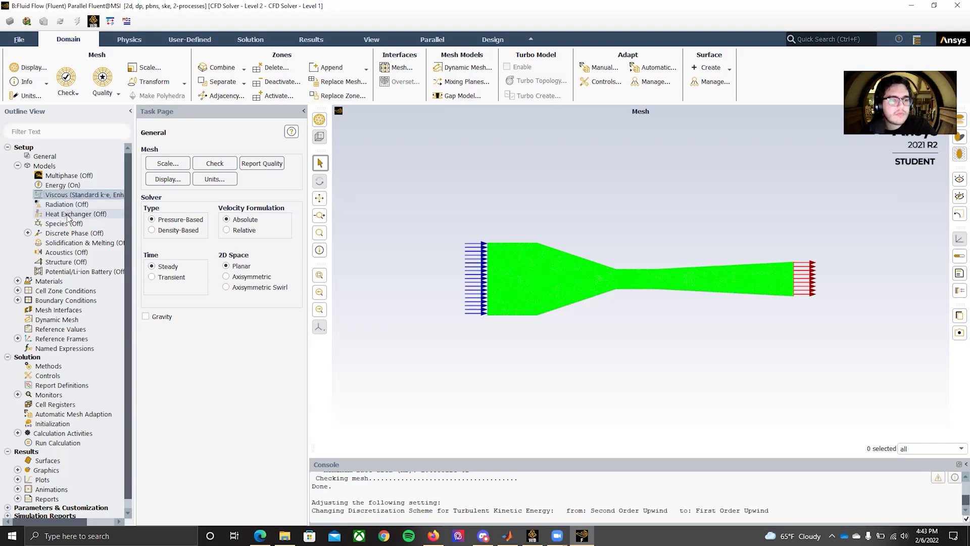
Review the properties of the fluid material air and the solid material aluminum, leaving both unchanged
scroll(36, 270, down, 1)
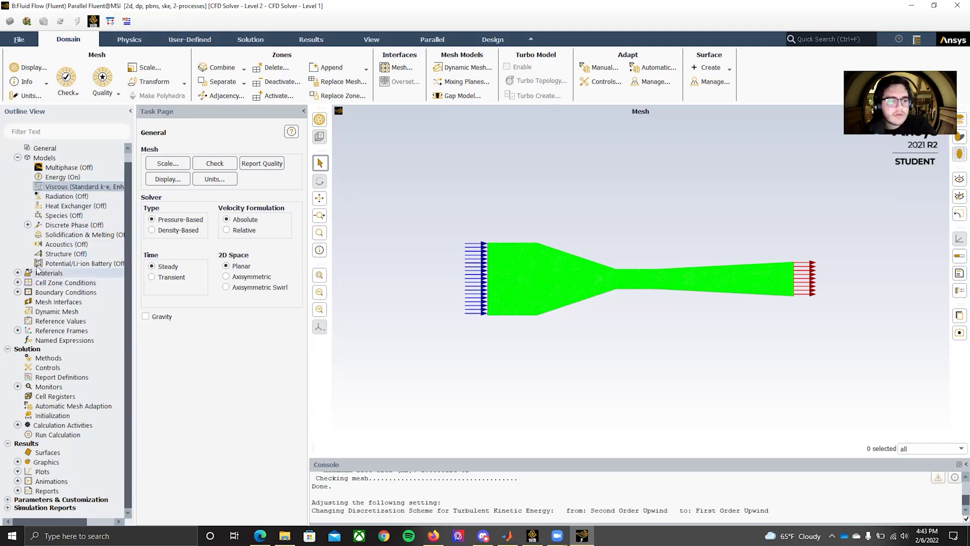
click(18, 273)
click(28, 282)
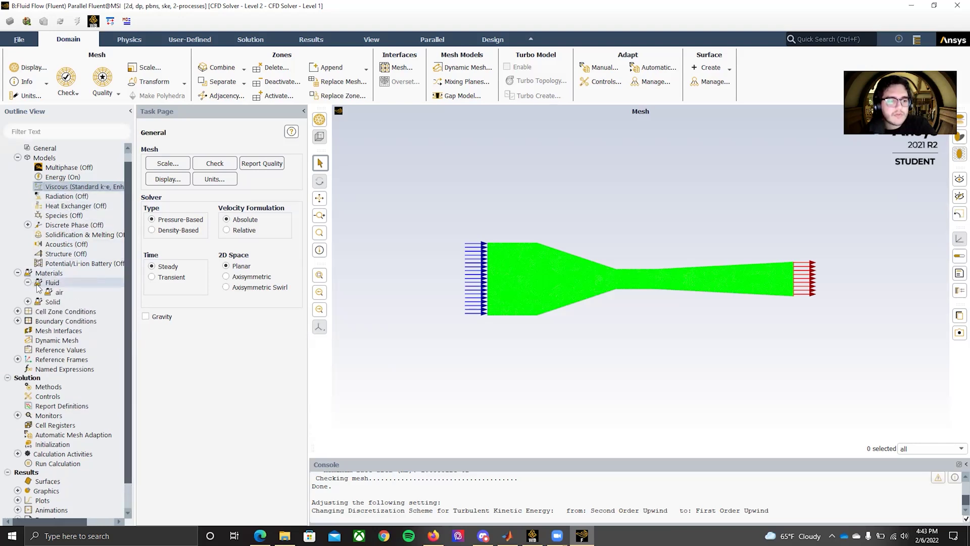
double_click(54, 292)
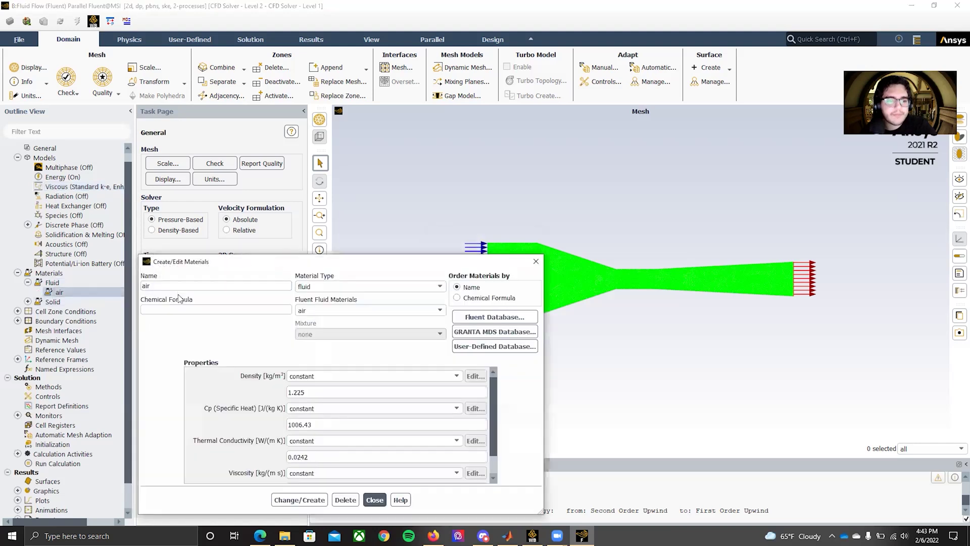
drag(313, 262, 316, 178)
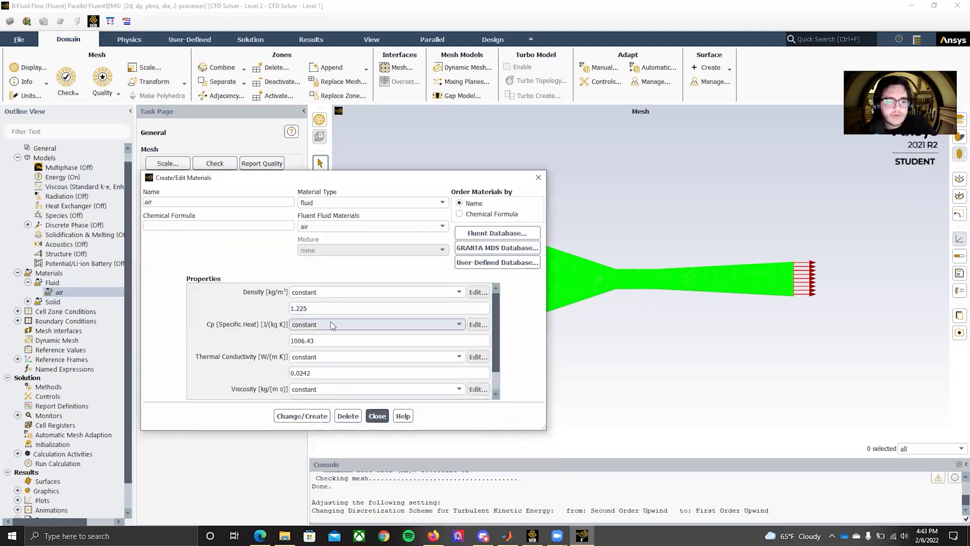
scroll(328, 333, down, 1)
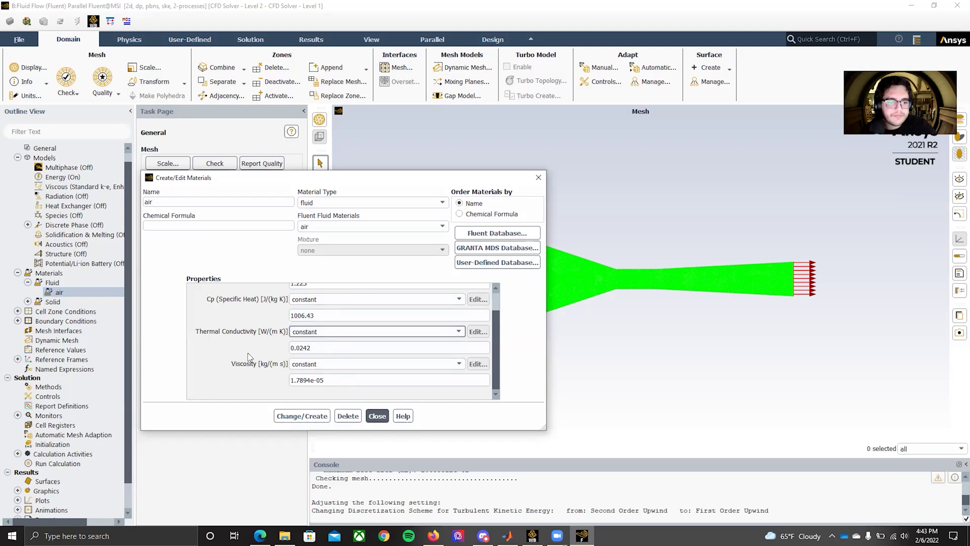
click(377, 416)
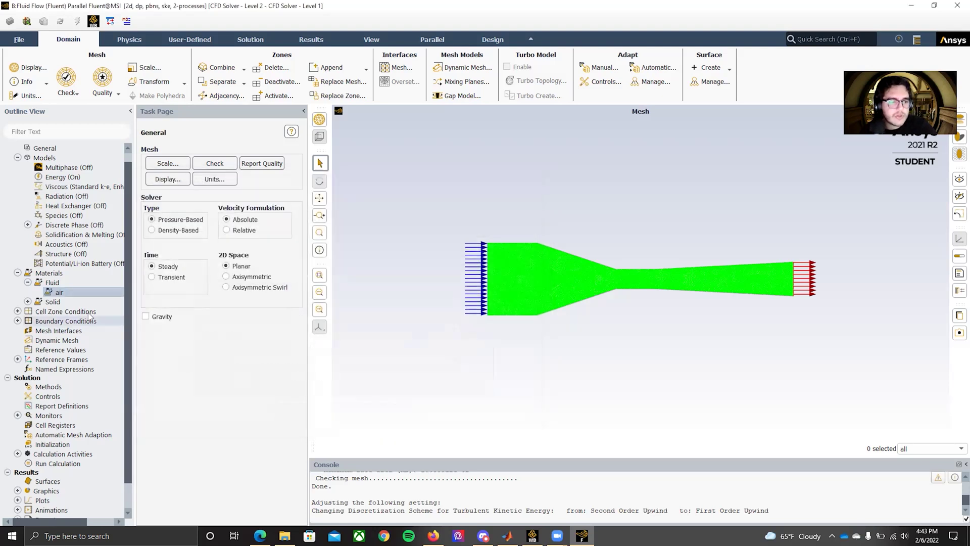
click(28, 302)
double_click(63, 311)
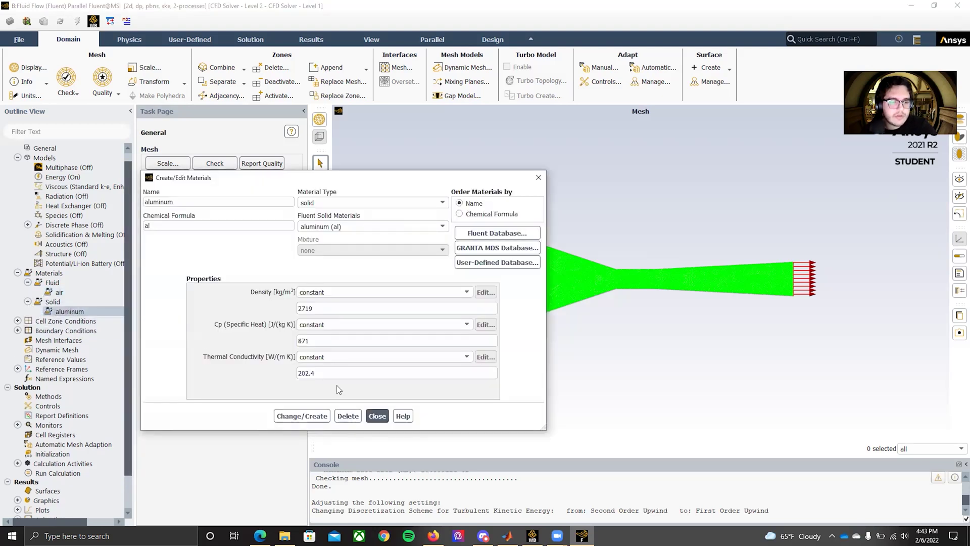
click(377, 416)
Check the material and motion settings of the surface_body fluid cell zone without changing them
click(18, 321)
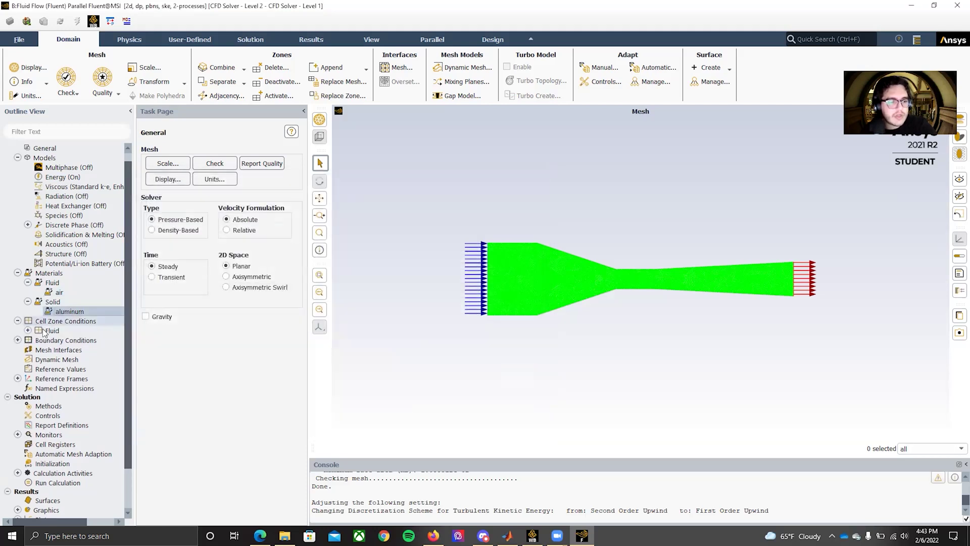
click(28, 331)
double_click(66, 341)
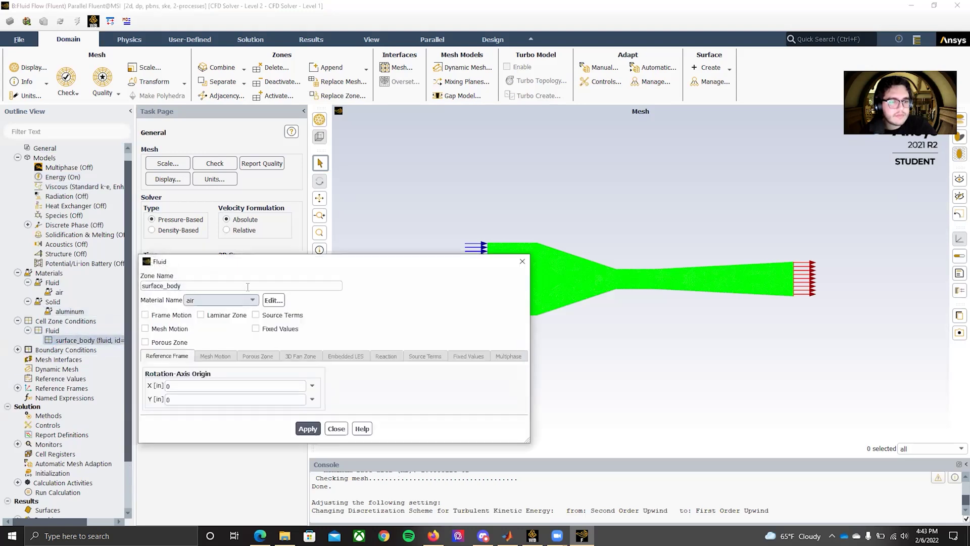
drag(261, 265, 262, 206)
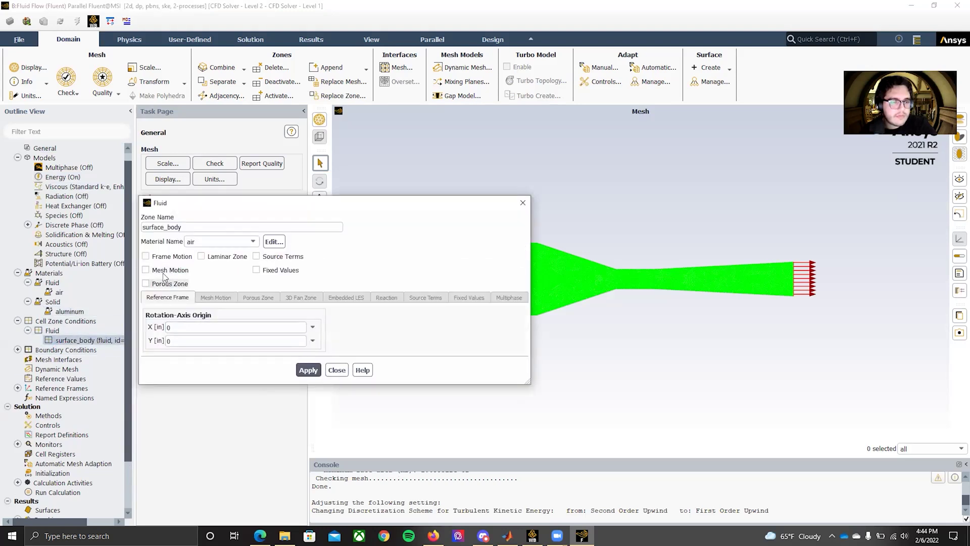
click(337, 370)
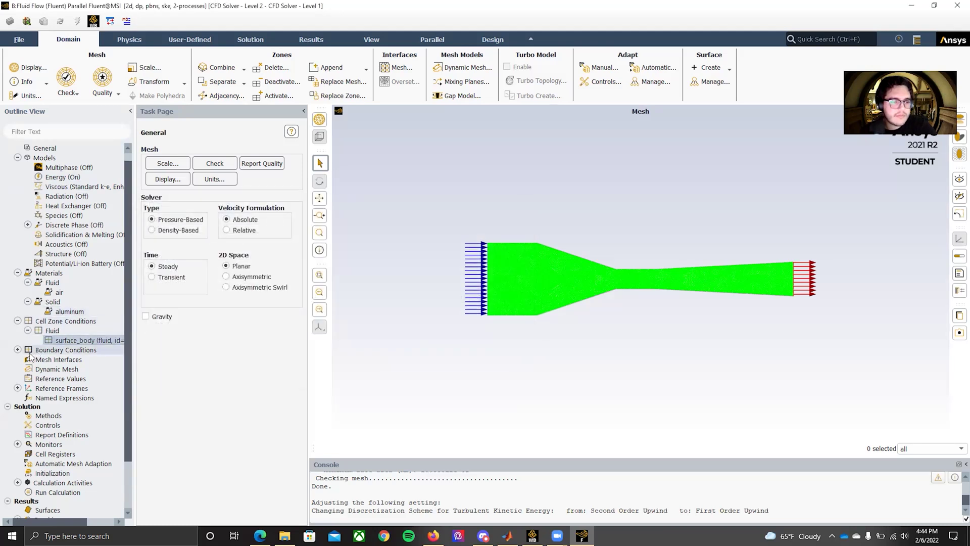
Look up the 10 Hz inlet velocity in MATLAB, set the inlet's velocity magnitude to 0.2352 m/s in Fluent, and check its thermal settings
click(18, 349)
click(28, 359)
double_click(81, 369)
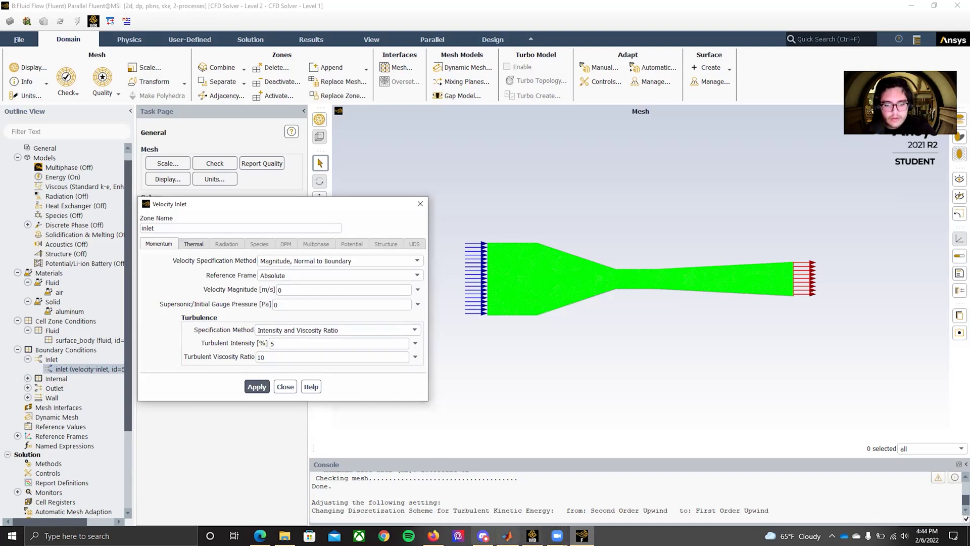
click(507, 536)
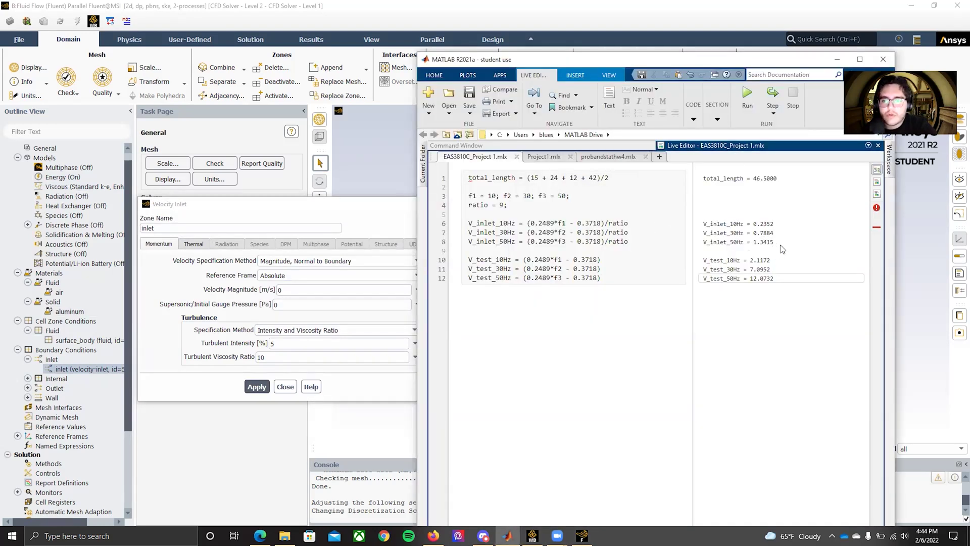
click(298, 289)
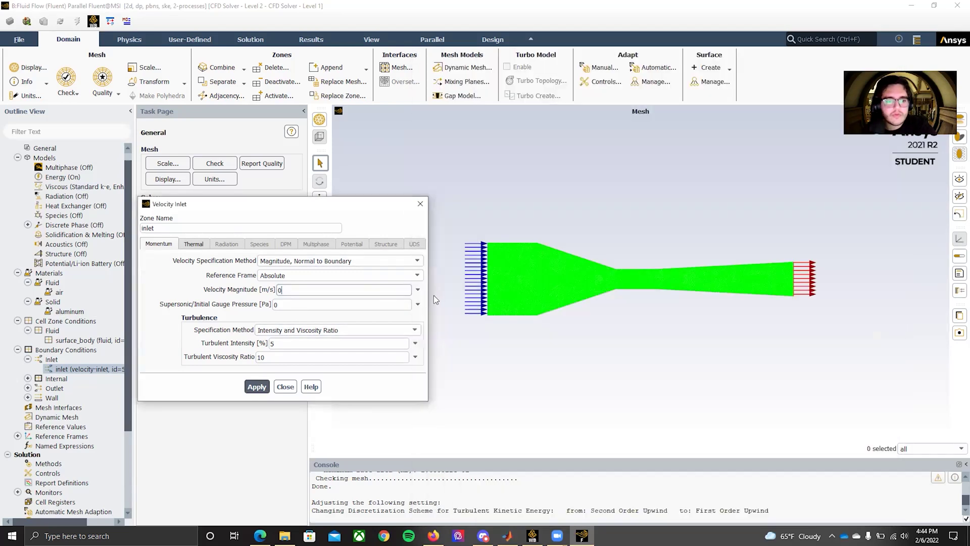
text(.2352)
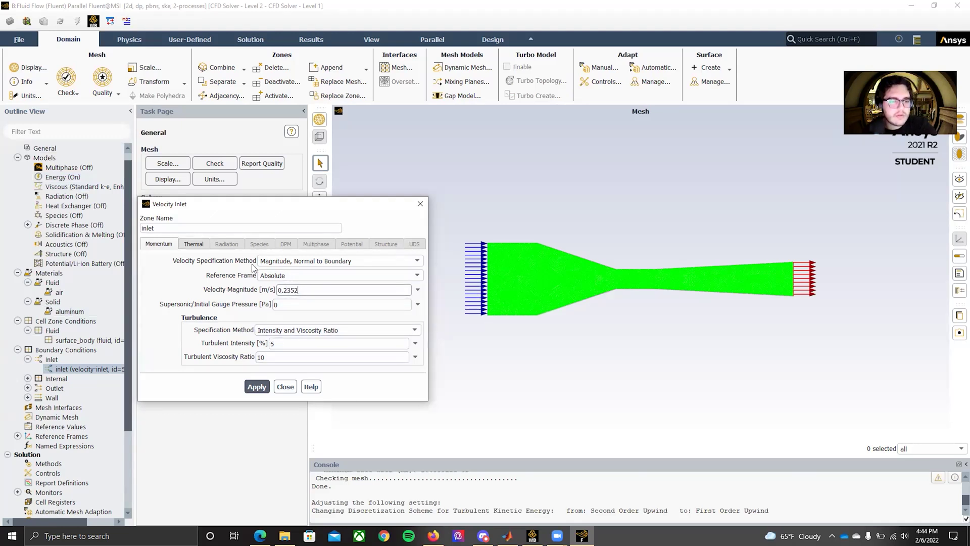
click(192, 245)
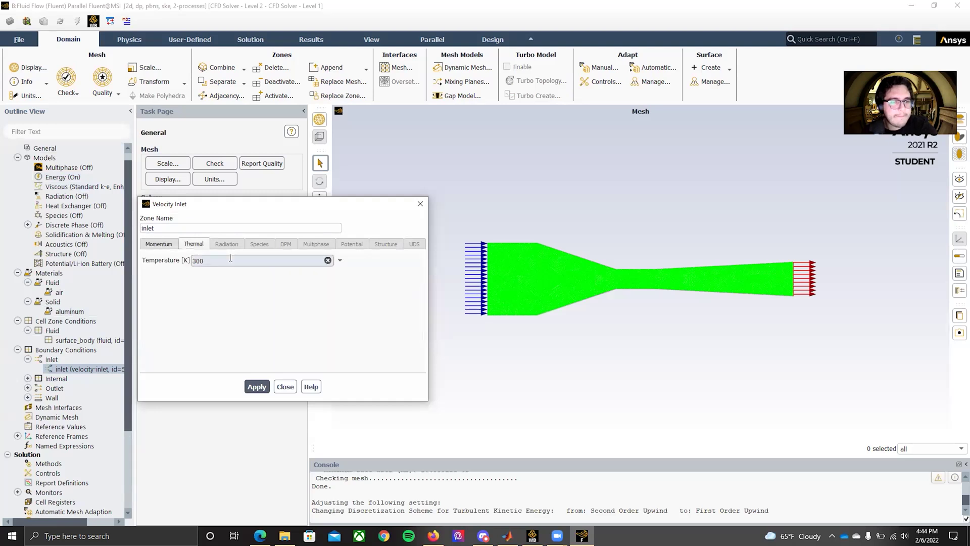
click(166, 245)
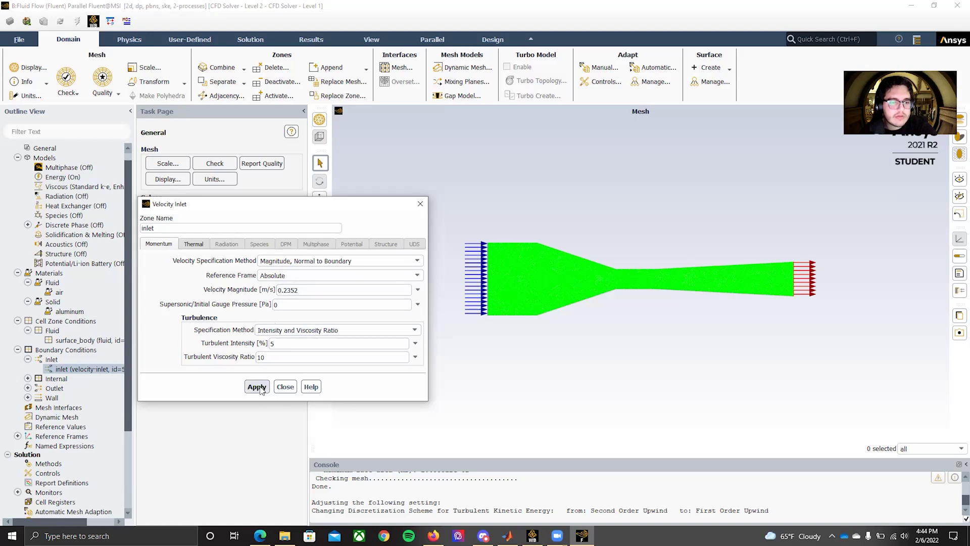
click(285, 387)
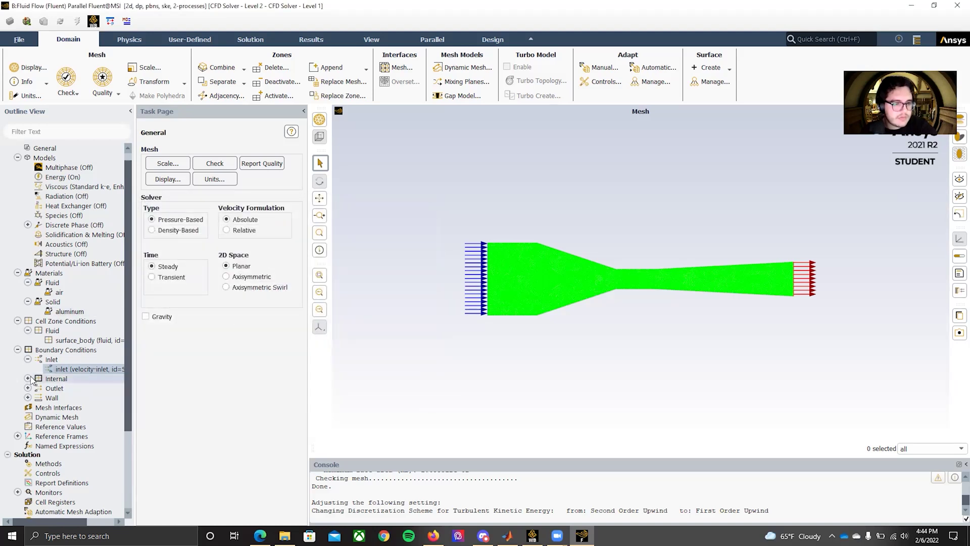
Review the momentum settings of the inlet and outlet boundary conditions without changing them
double_click(46, 349)
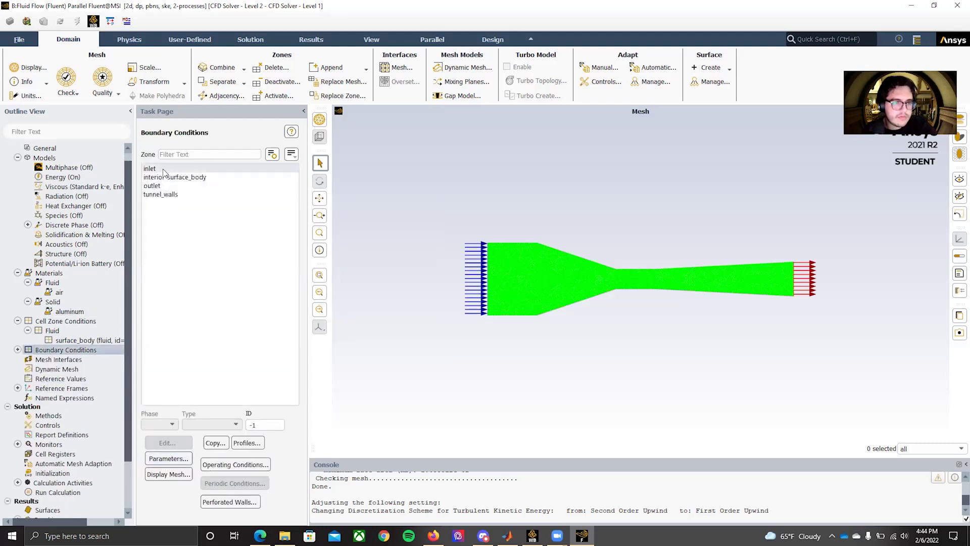
click(184, 169)
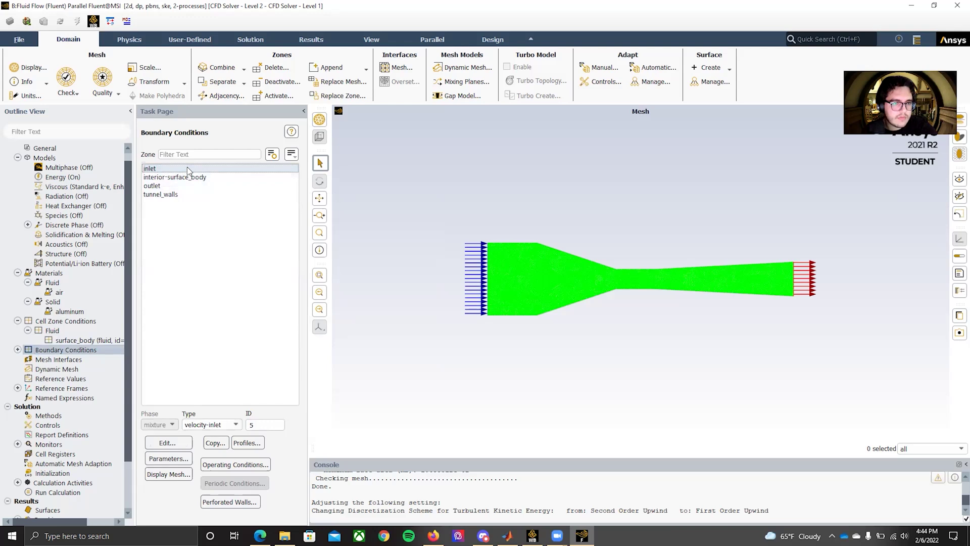
double_click(187, 167)
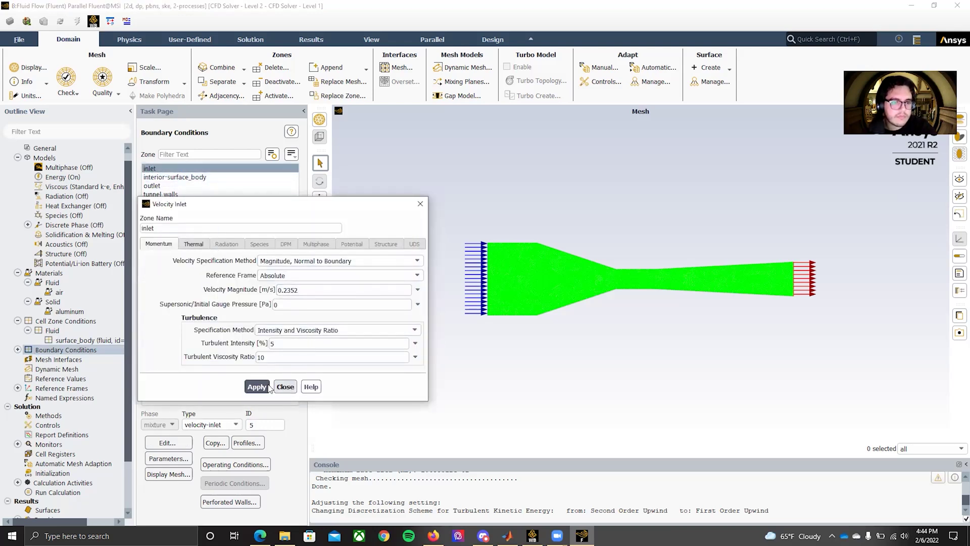
click(285, 386)
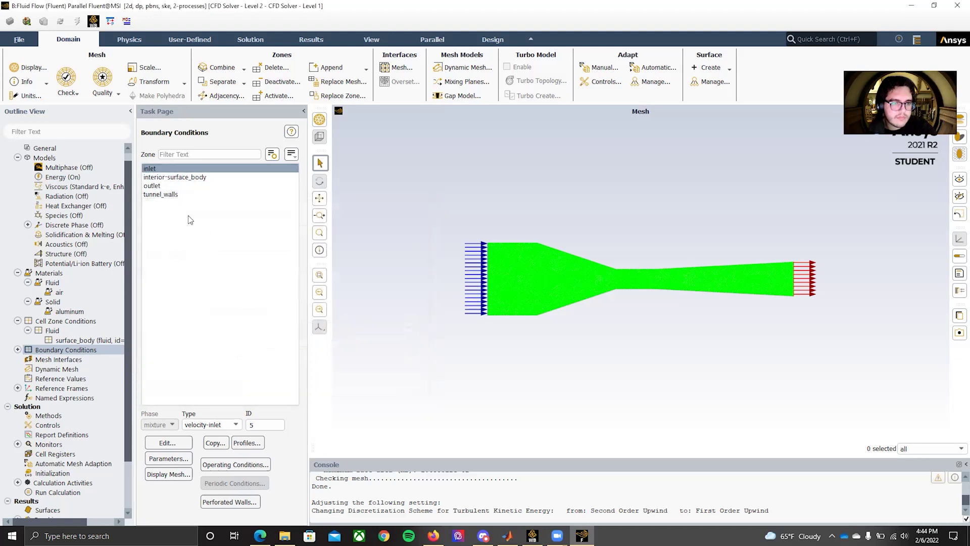
click(172, 186)
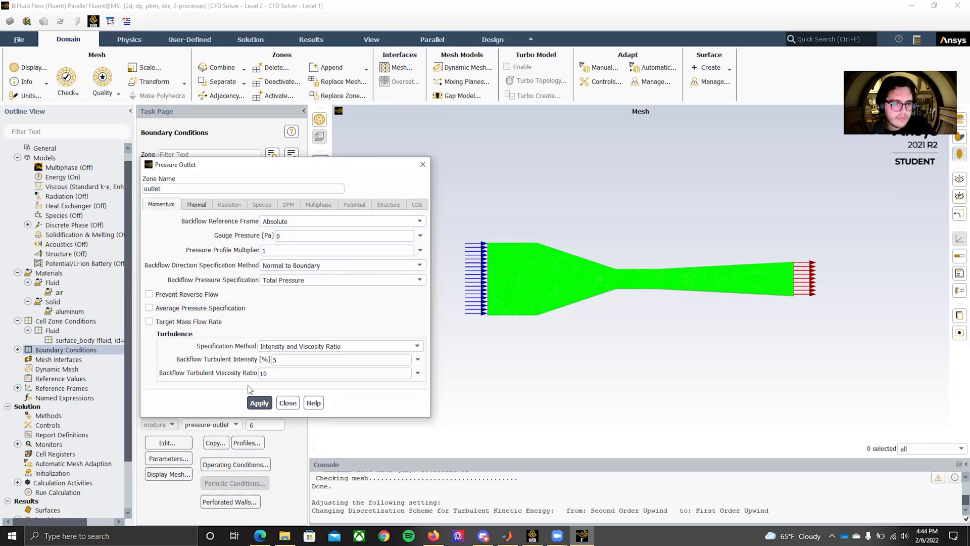
click(285, 403)
Check the wall motion and shear condition settings of the tunnel_walls boundary without changing them
click(17, 350)
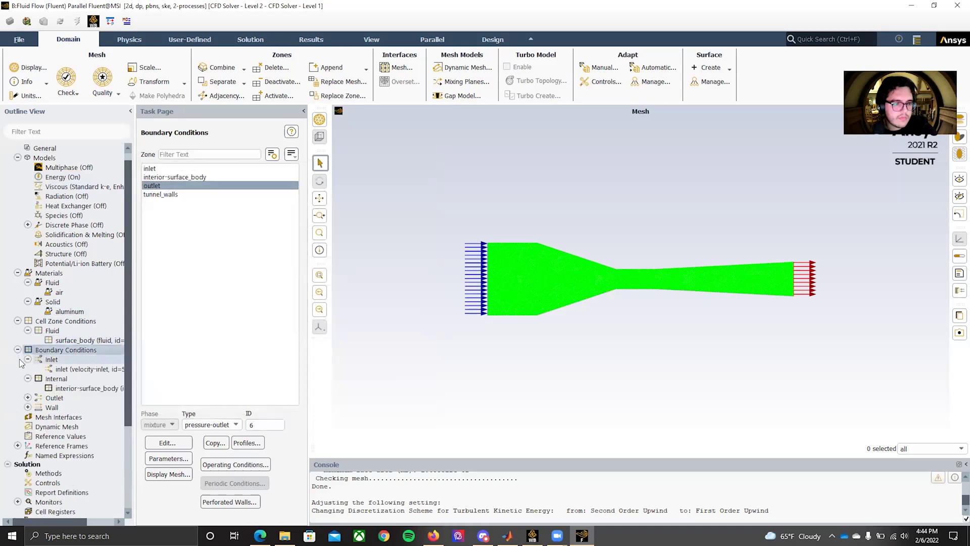
click(28, 407)
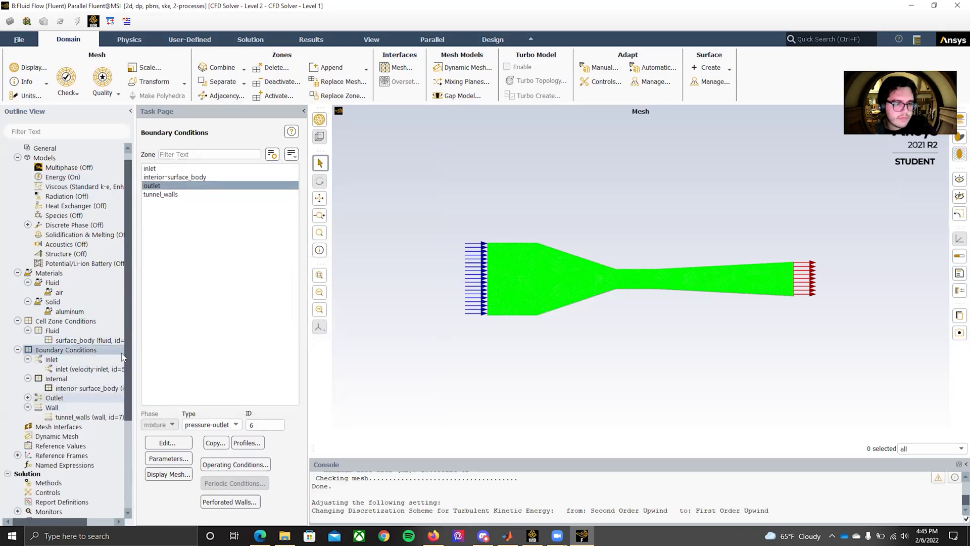
click(173, 195)
double_click(192, 194)
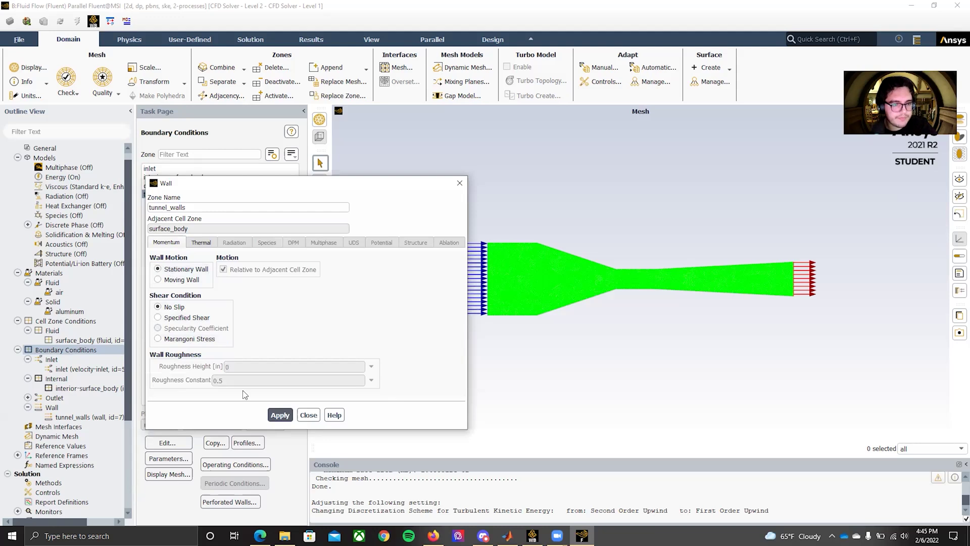
click(308, 415)
Set the temperature in the reference values to 300 K
scroll(62, 330, down, 4)
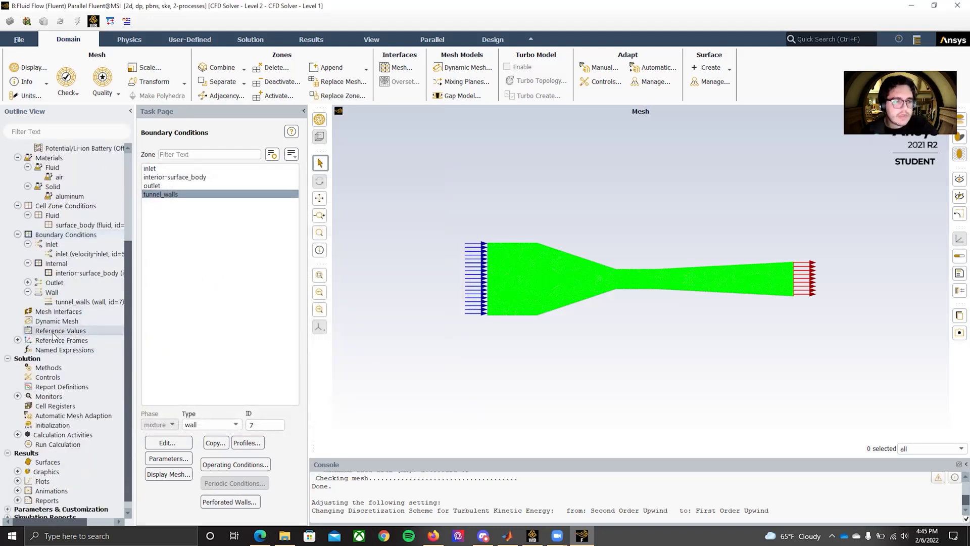
click(54, 331)
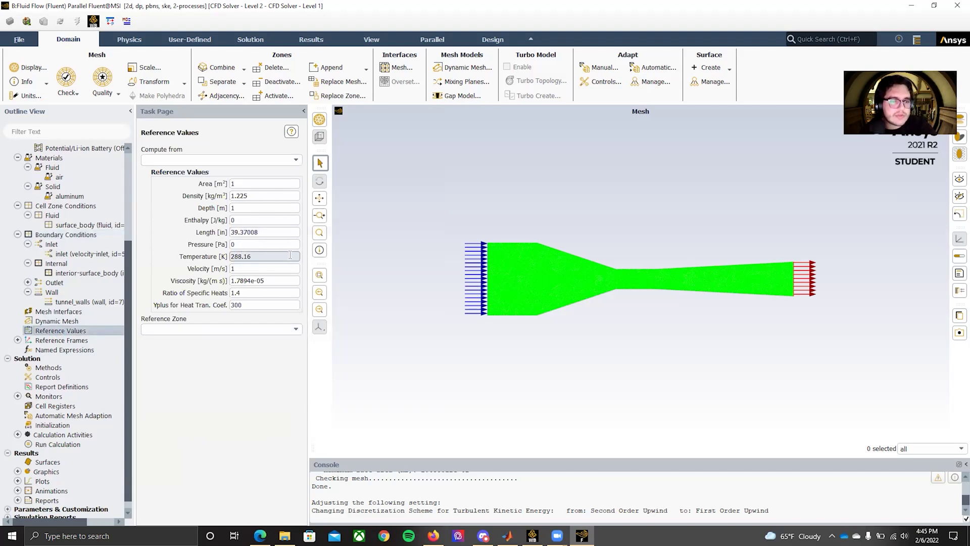
double_click(241, 257)
text(300)
click(208, 345)
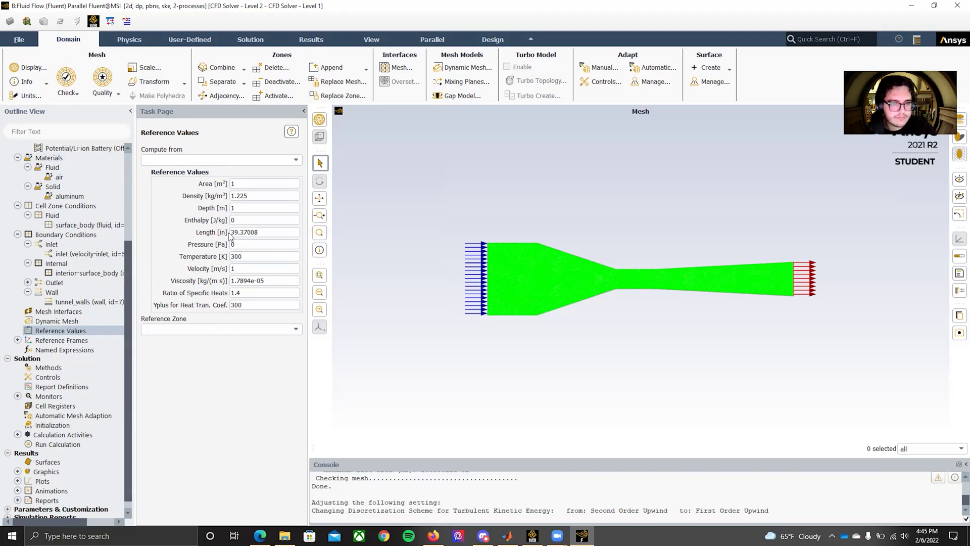
Compute the reference values from the inlet and choose surface_body as the reference zone
click(217, 160)
click(221, 187)
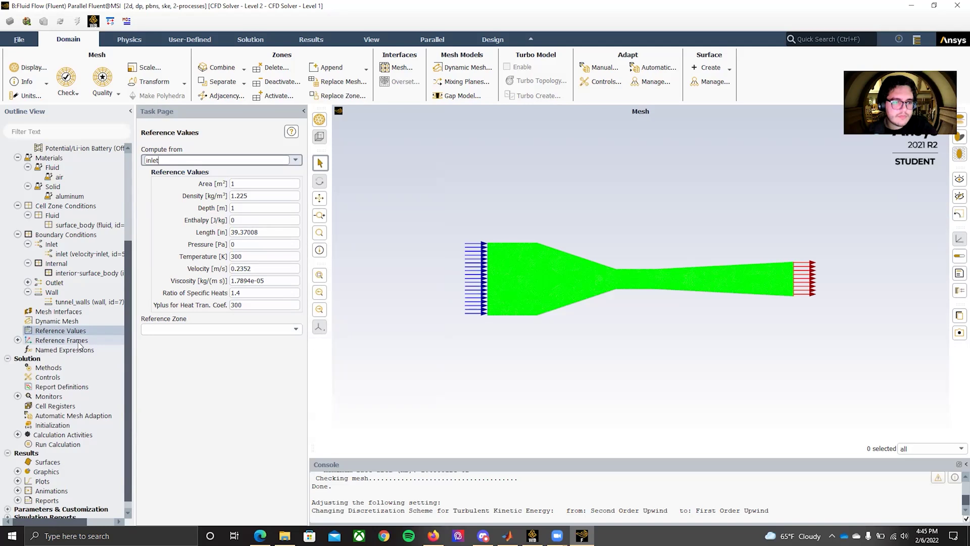
click(252, 329)
click(258, 341)
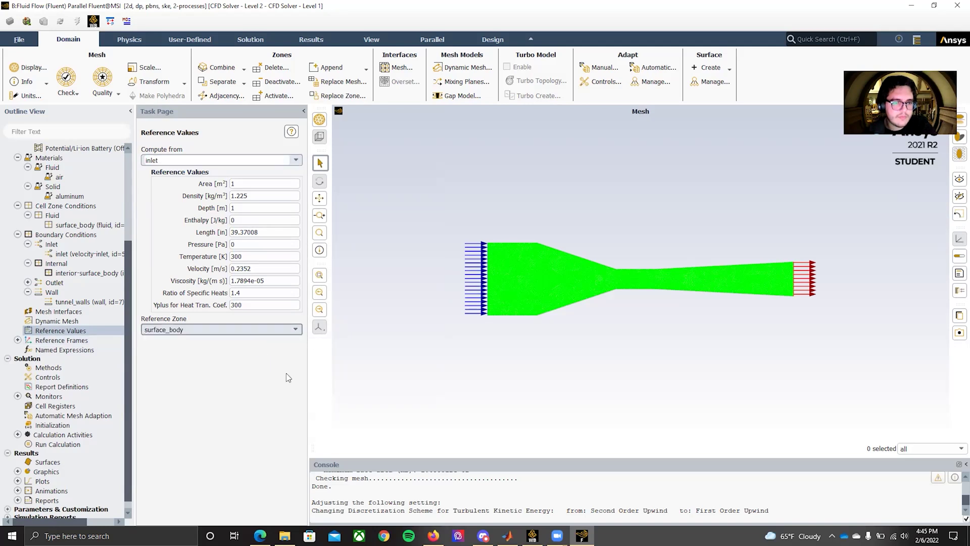
Set the solution methods to the SIMPLE pressure-velocity coupling scheme and PRESTO! pressure discretization
click(18, 340)
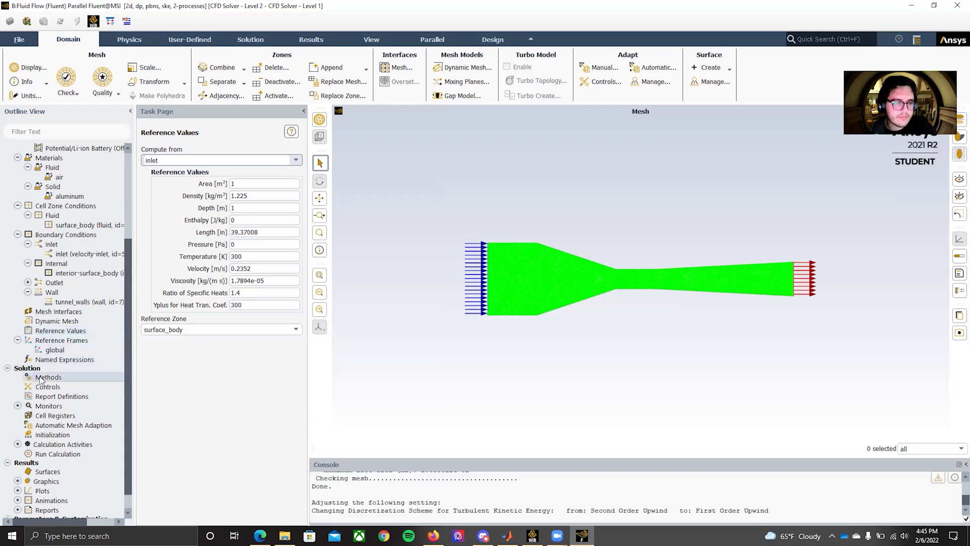
click(67, 376)
scroll(68, 372, down, 1)
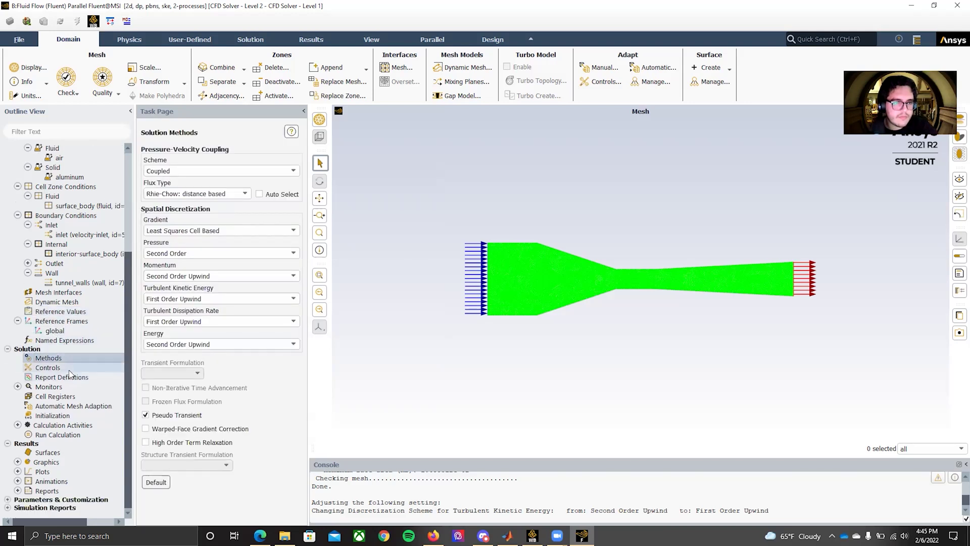
click(199, 170)
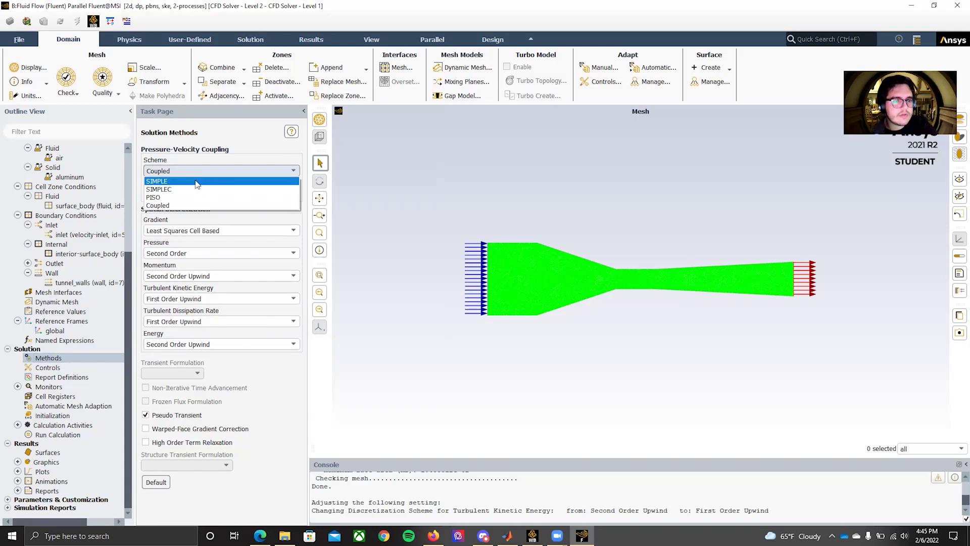
click(199, 182)
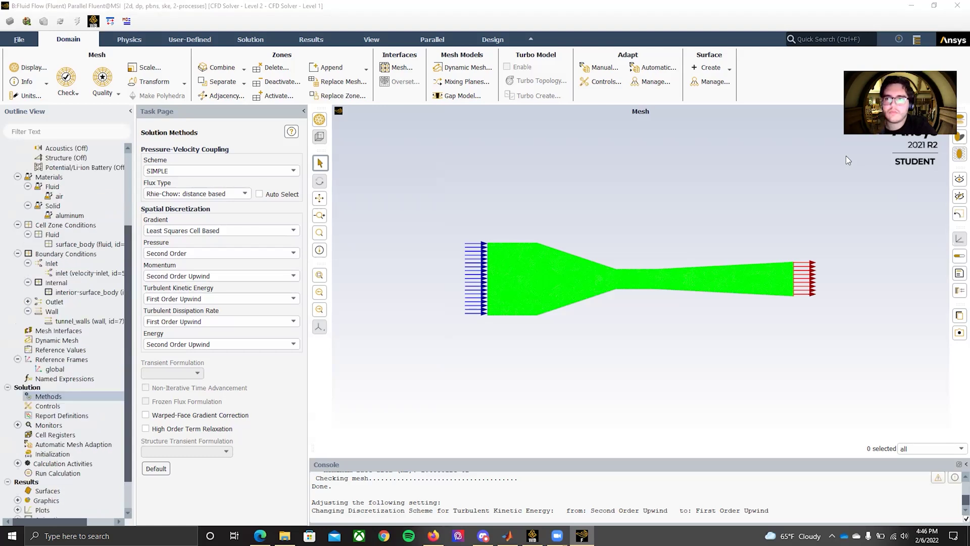
click(198, 253)
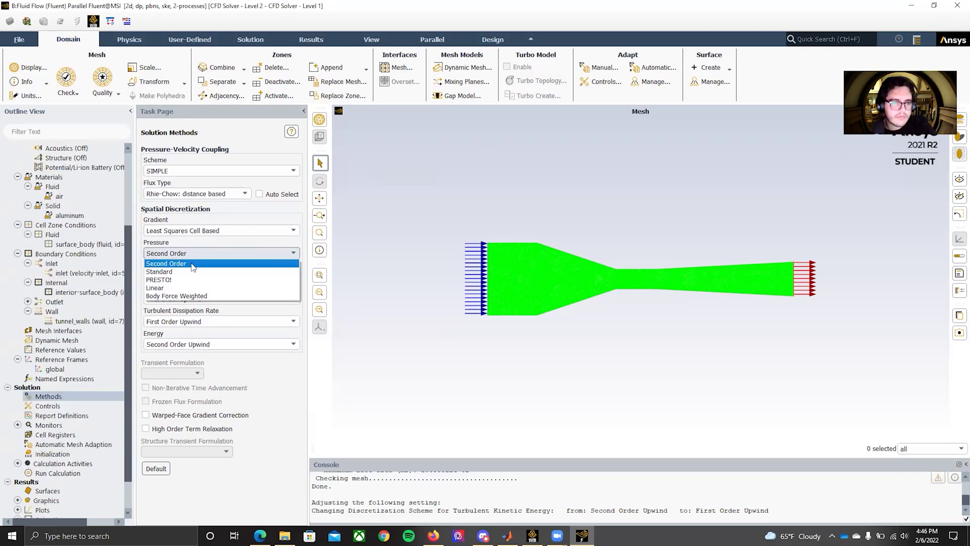
click(172, 281)
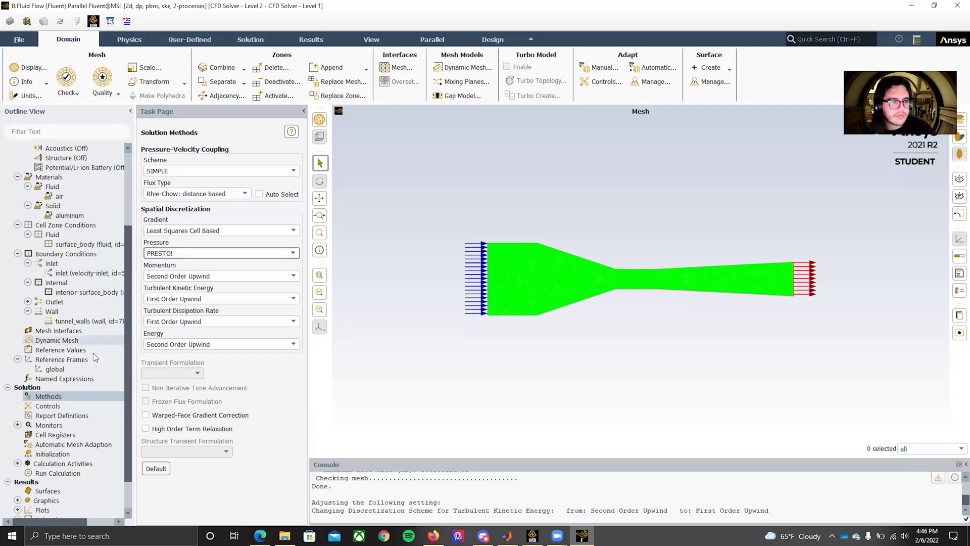
Review the under-relaxation factors and the residual monitors' convergence criteria, keeping the default values
double_click(48, 406)
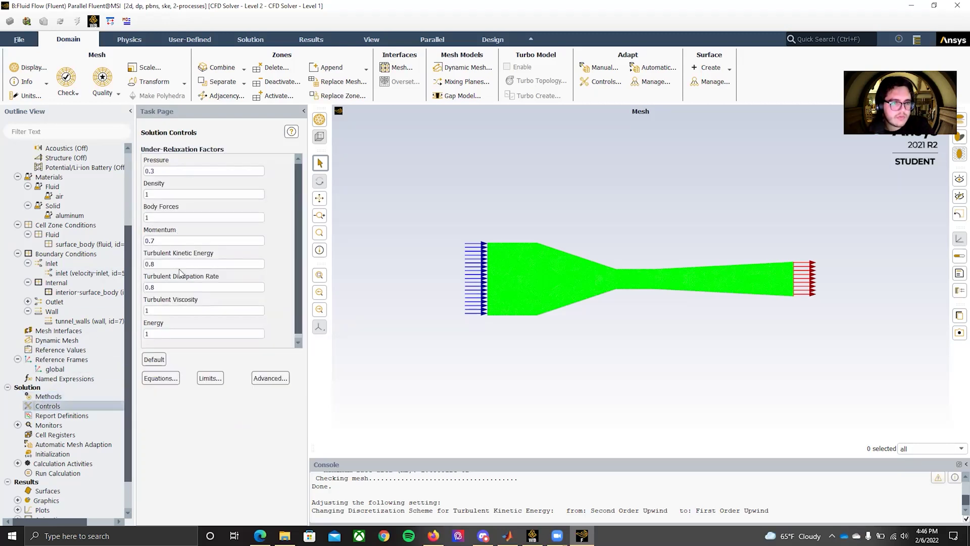
scroll(55, 393, down, 1)
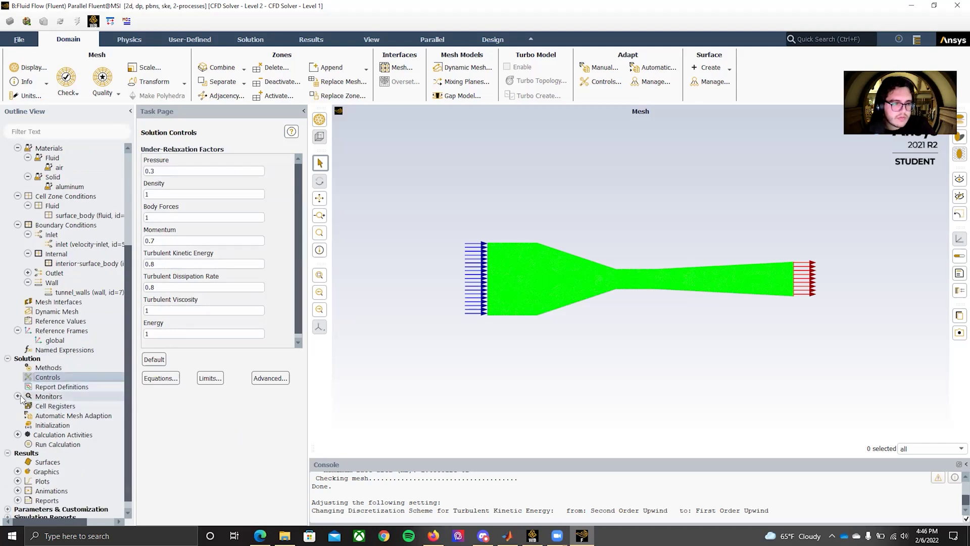
double_click(50, 397)
click(59, 406)
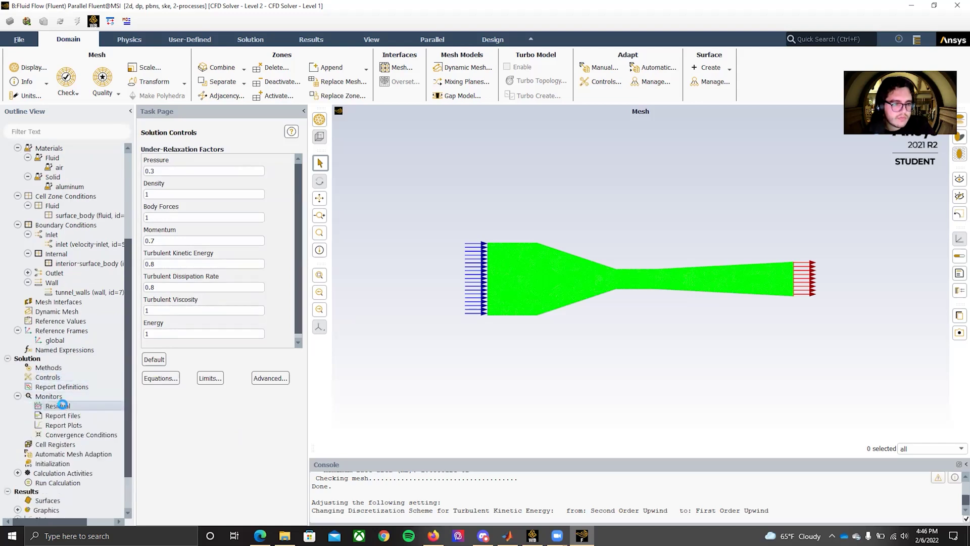
double_click(60, 406)
drag(276, 263, 280, 192)
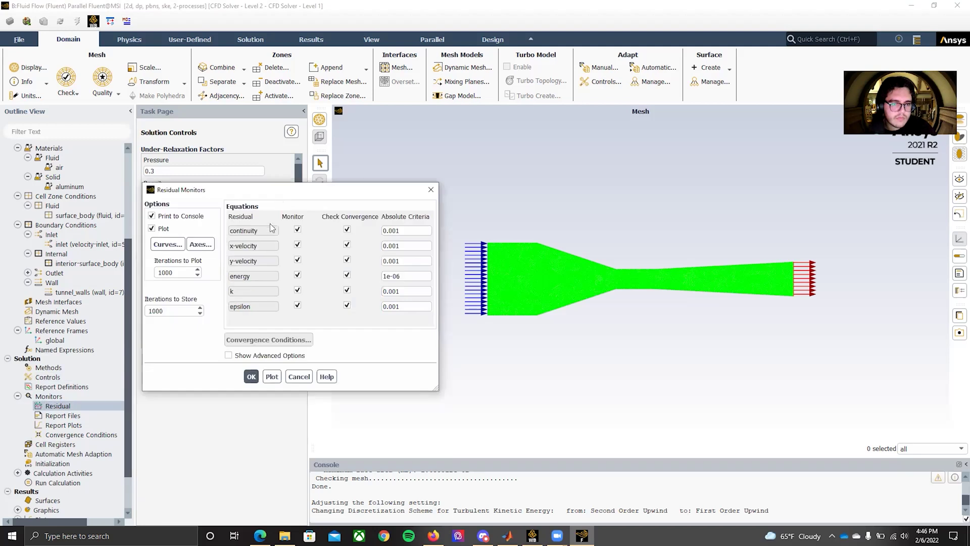
click(255, 377)
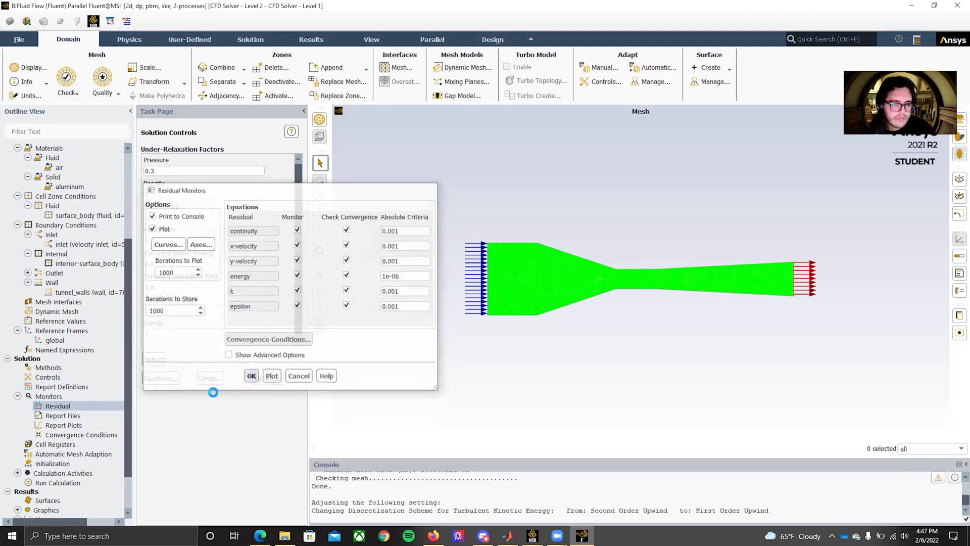
Set hybrid initialization to 35 iterations and initialize the solution
scroll(62, 420, down, 1)
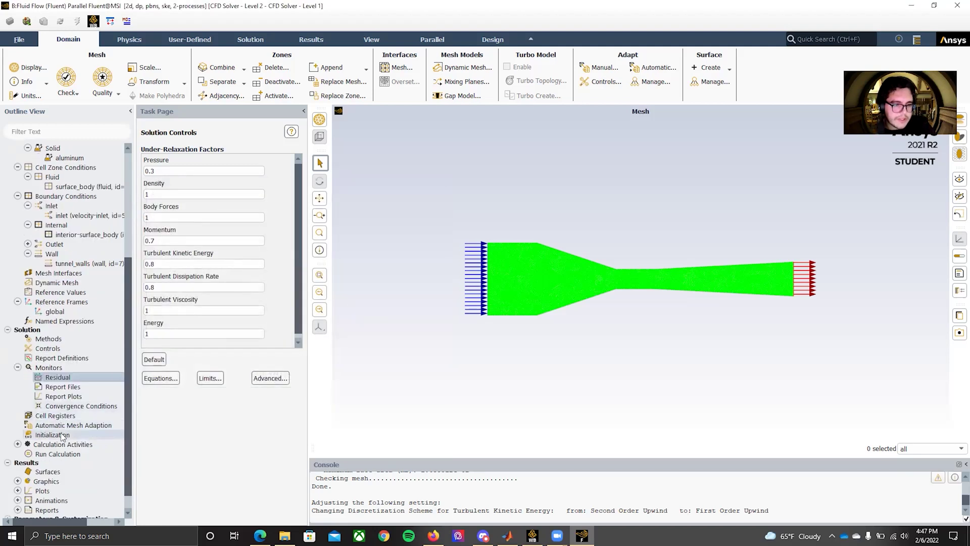
click(53, 434)
click(149, 161)
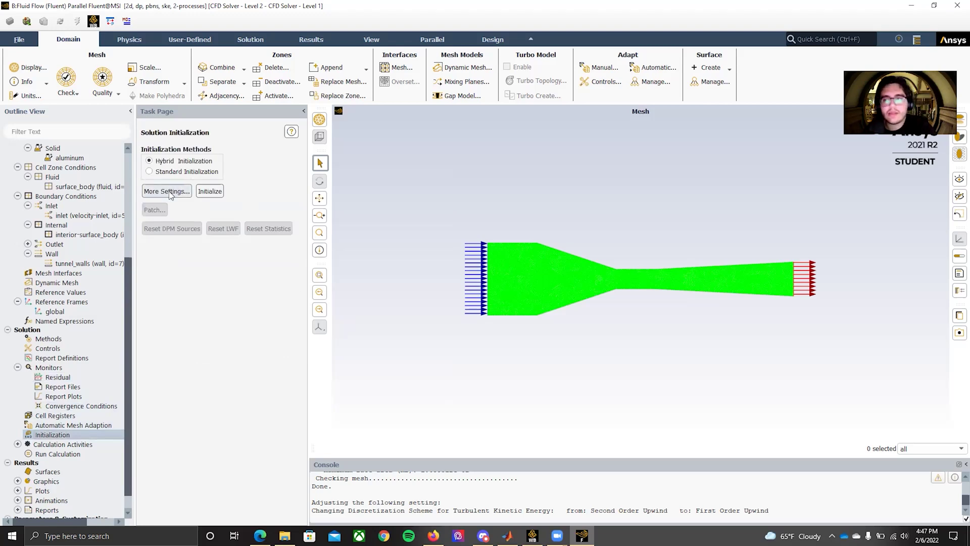
click(167, 191)
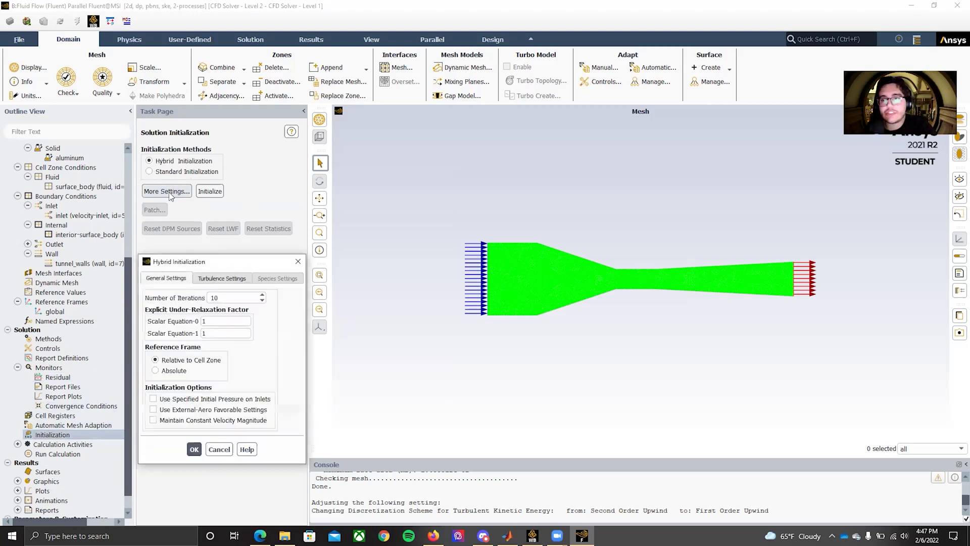
drag(222, 263, 227, 224)
double_click(218, 259)
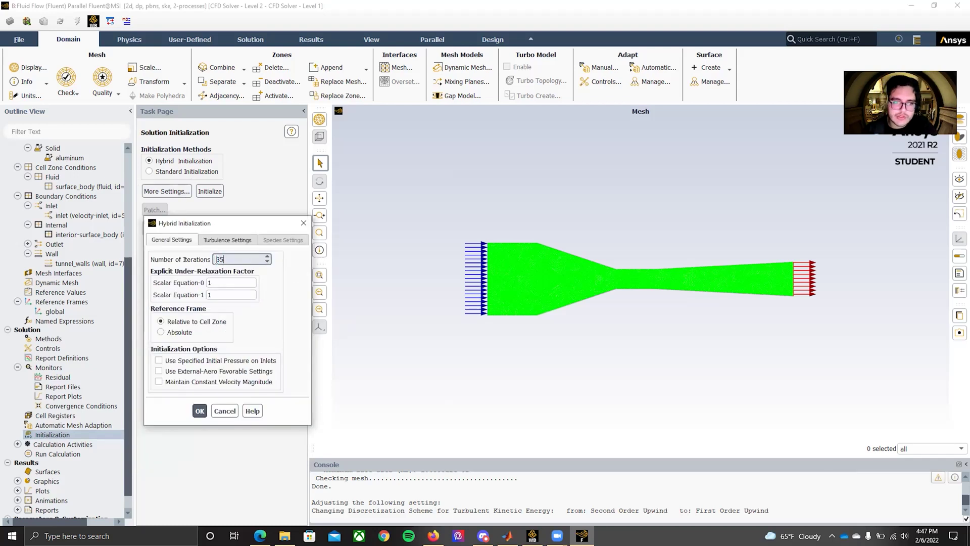
text(35)
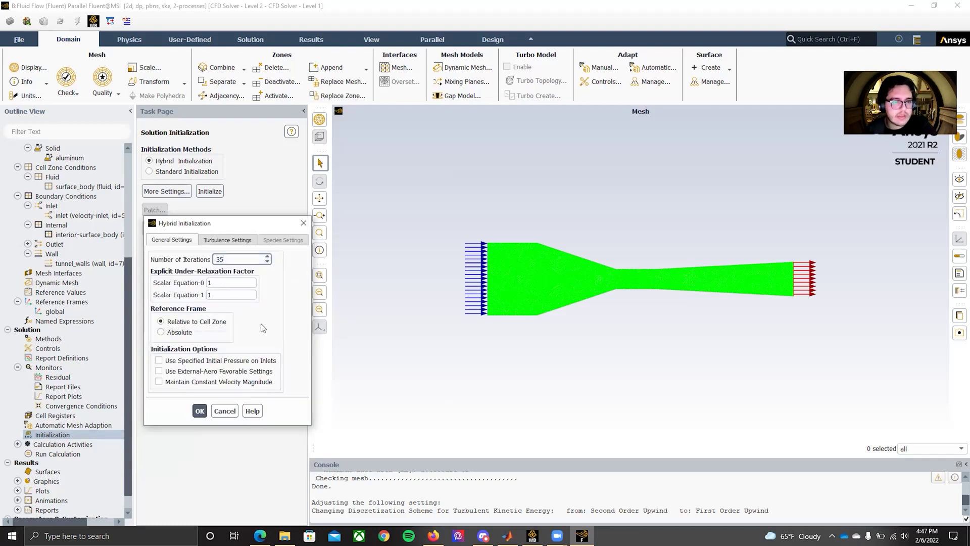
click(200, 410)
click(209, 192)
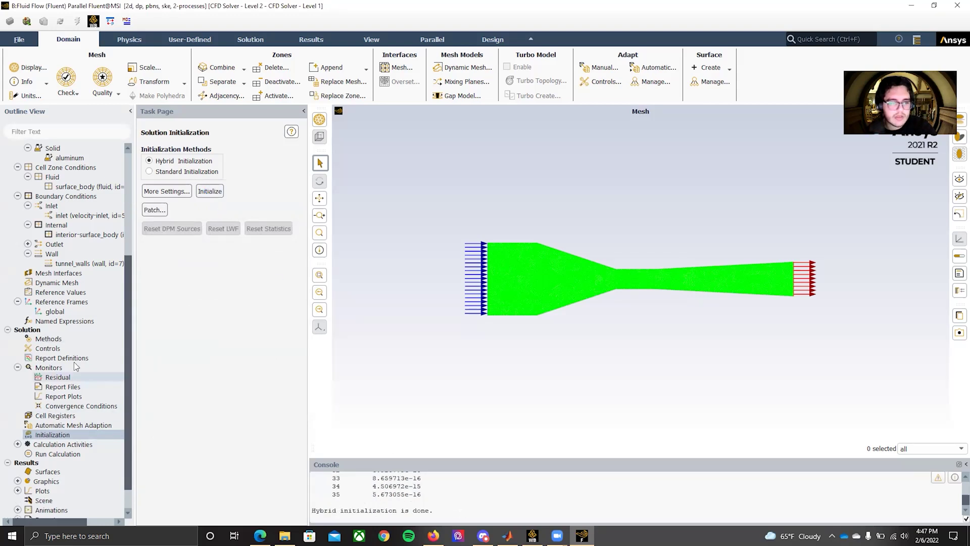
Set the number of iterations for the run to 500 and start the calculation
click(59, 455)
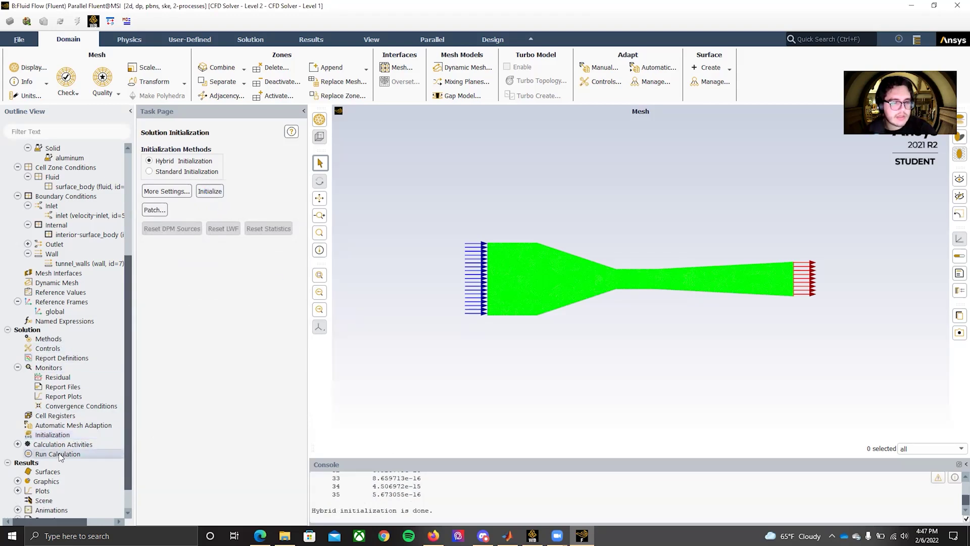
double_click(173, 194)
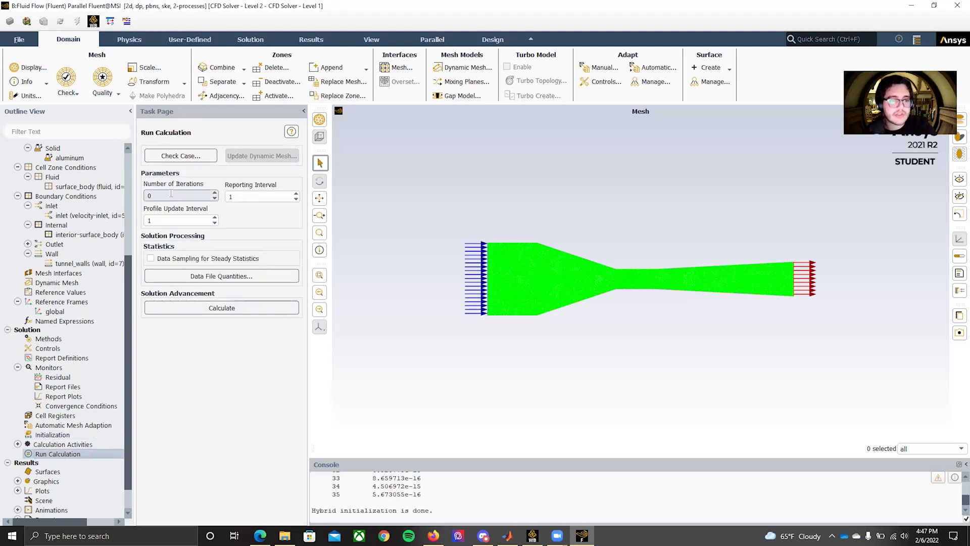
text(500)
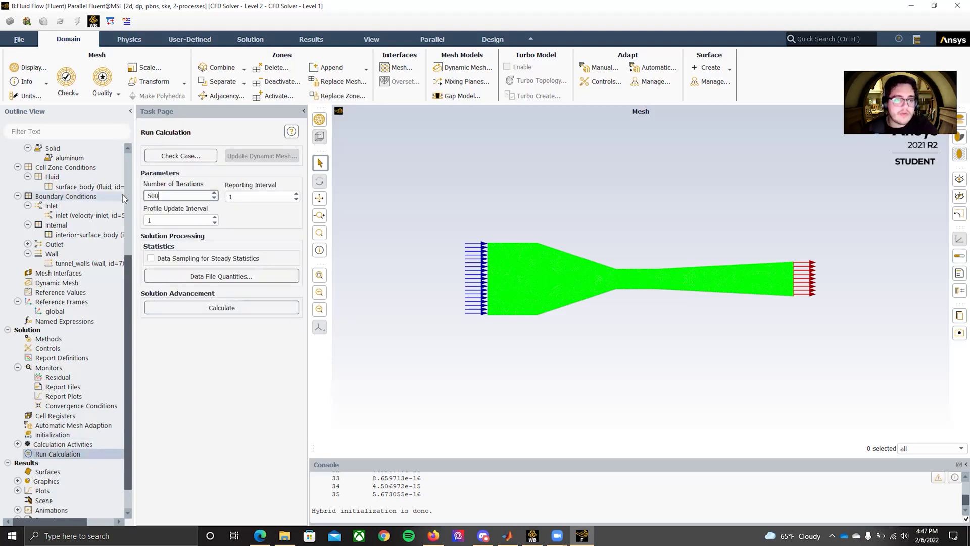
click(276, 221)
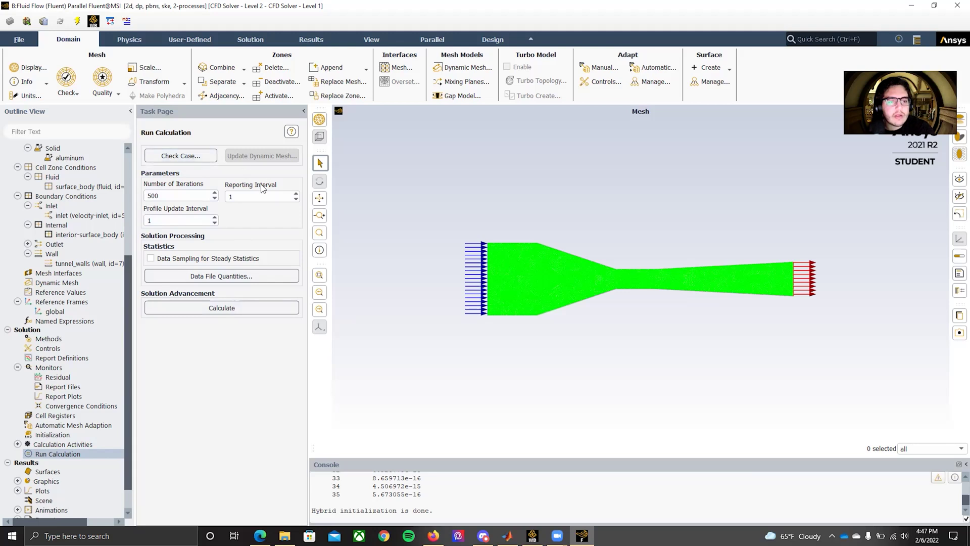
click(197, 308)
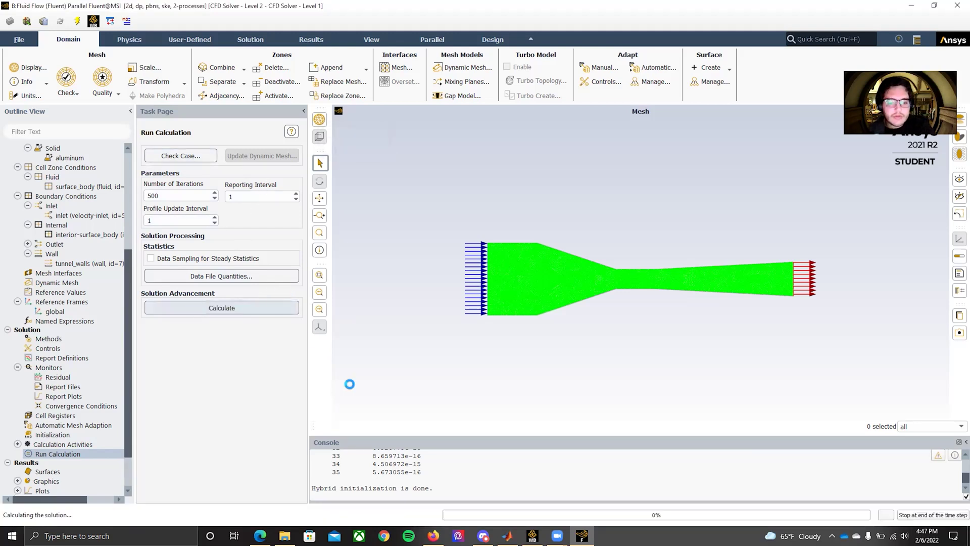
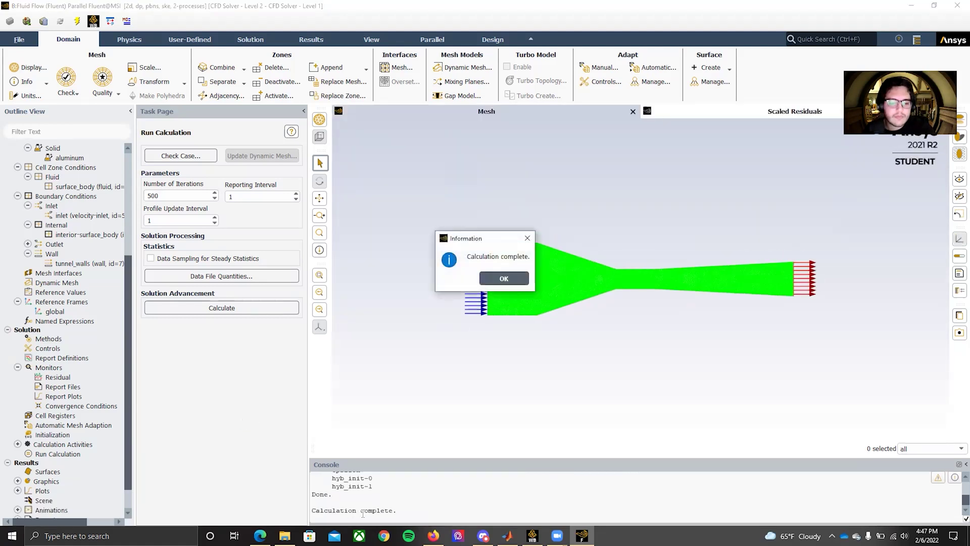
Acknowledge the completed calculation and review the final iterations' convergence output in the console
click(520, 281)
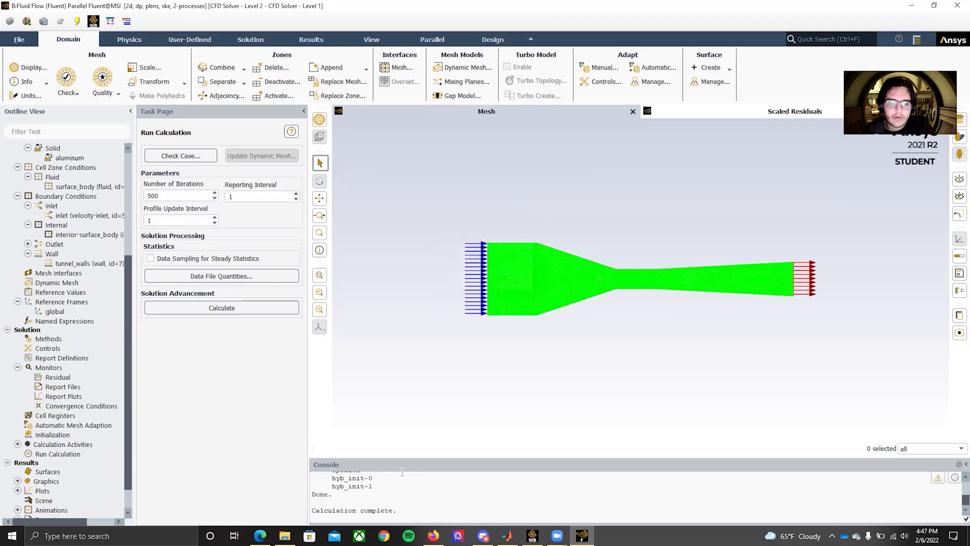
drag(392, 457, 399, 338)
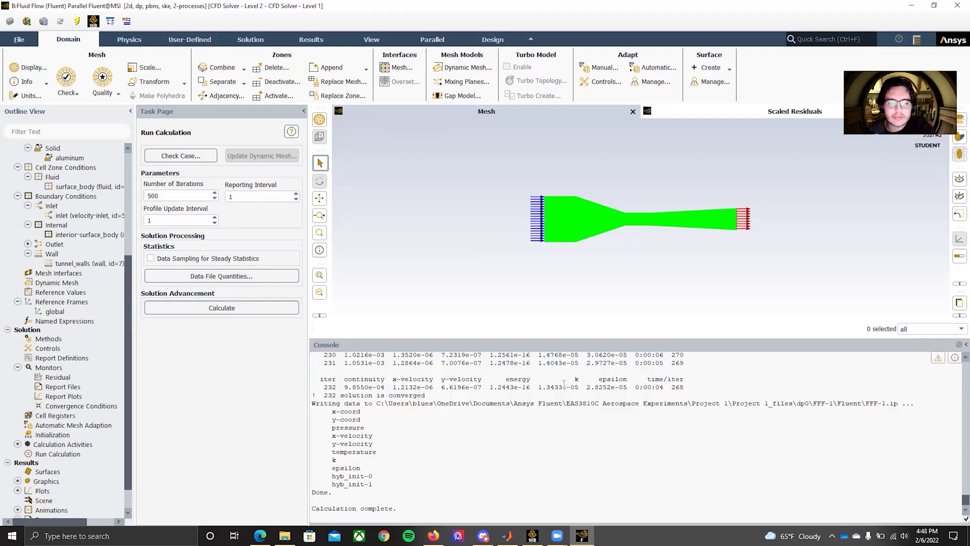
drag(529, 354, 534, 473)
Create a contour named static-pressure-10hz of Static Pressure on all four surfaces, computing its range and displaying it
scroll(130, 351, down, 1)
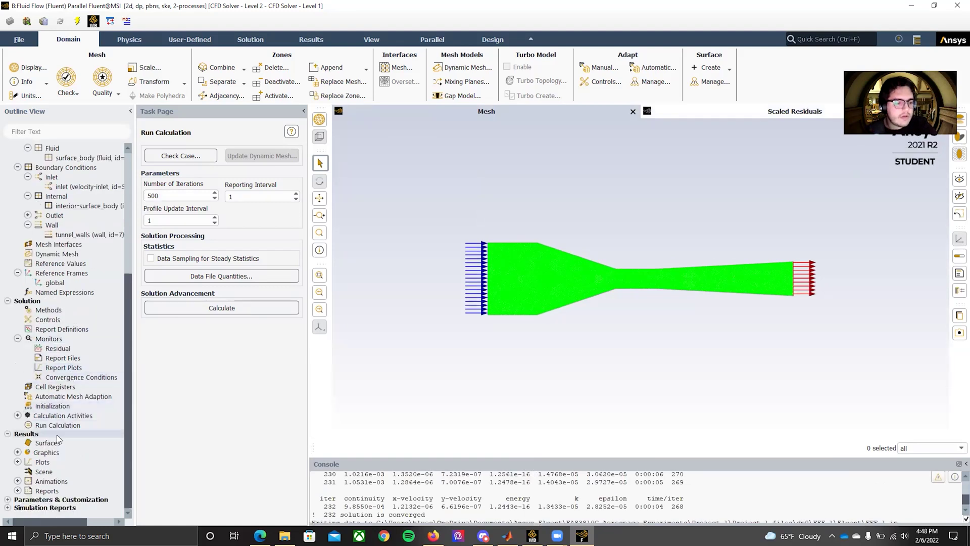
click(18, 452)
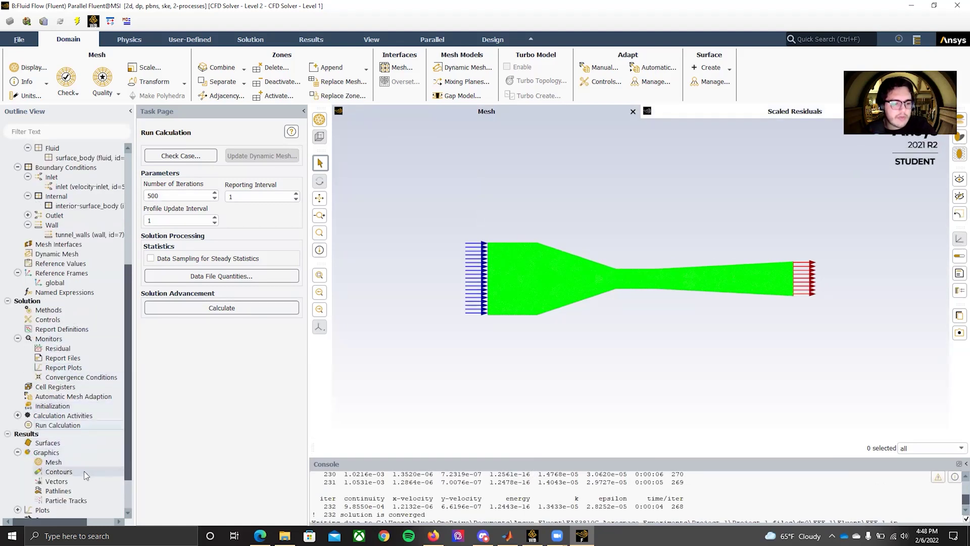
double_click(84, 472)
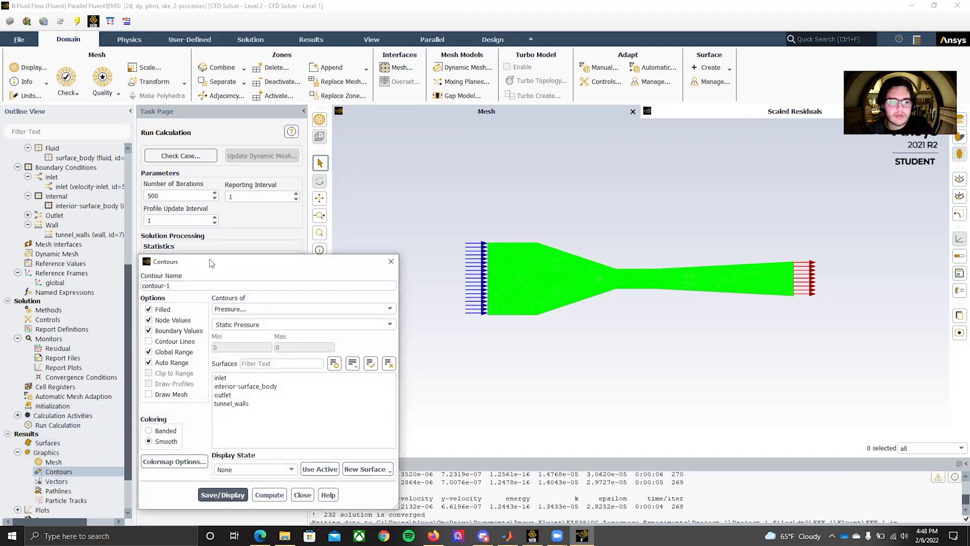
drag(212, 261, 230, 188)
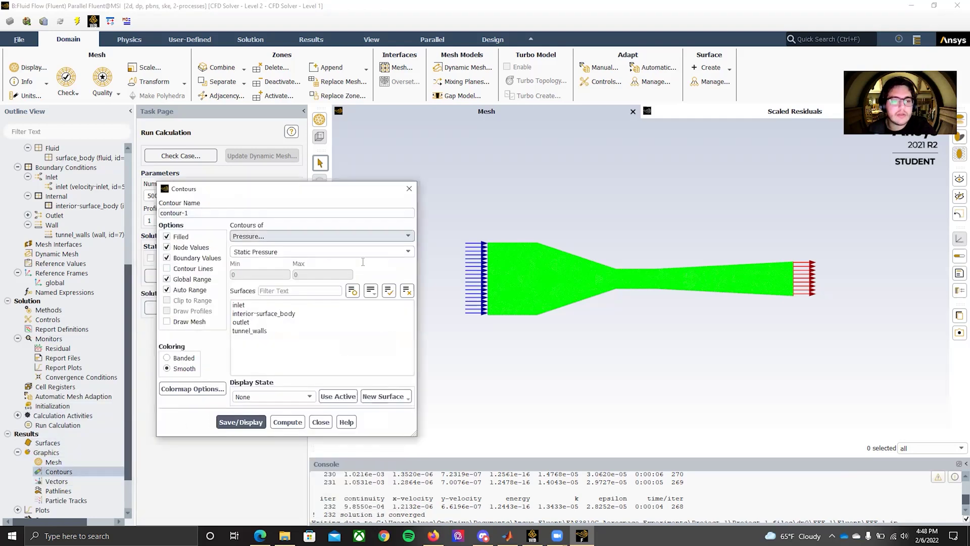
triple_click(195, 209)
text(static-pressure)
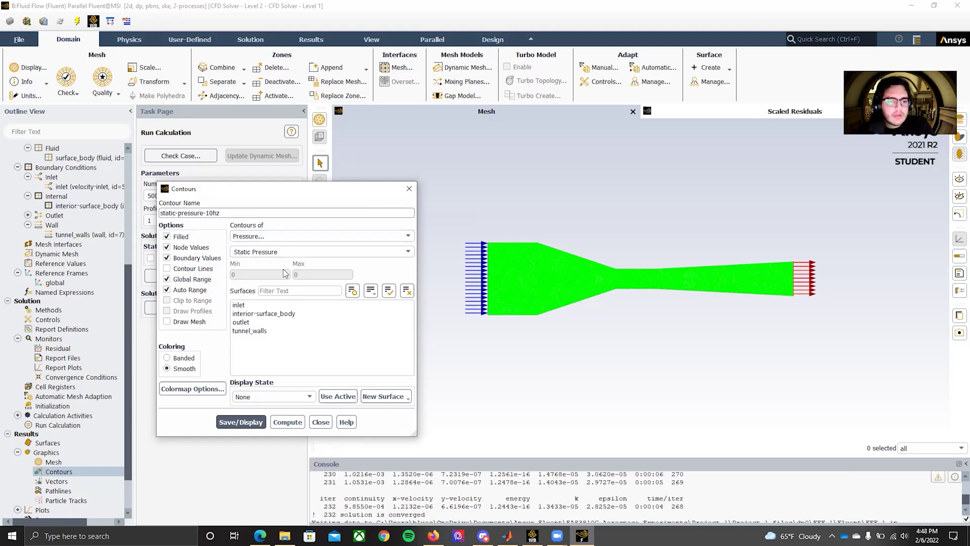
drag(266, 342, 253, 284)
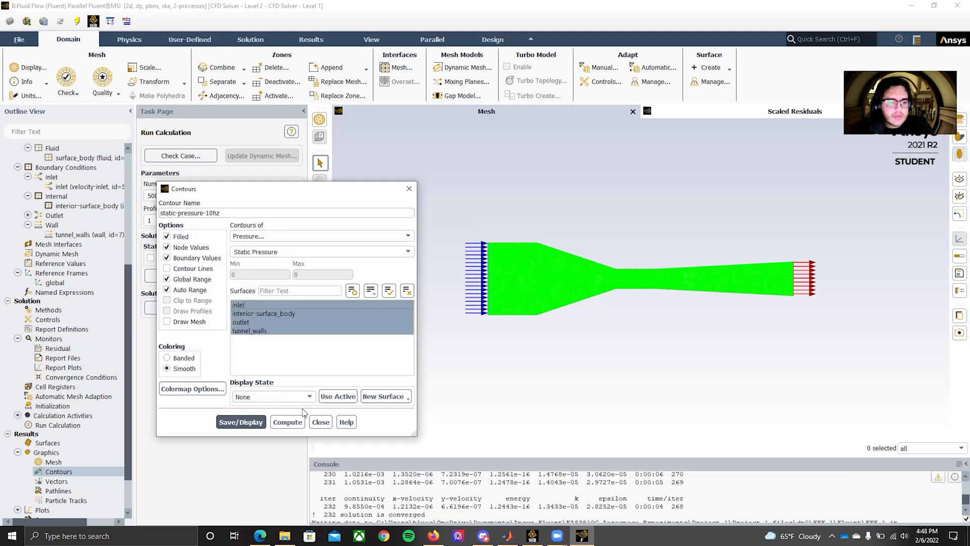
click(287, 422)
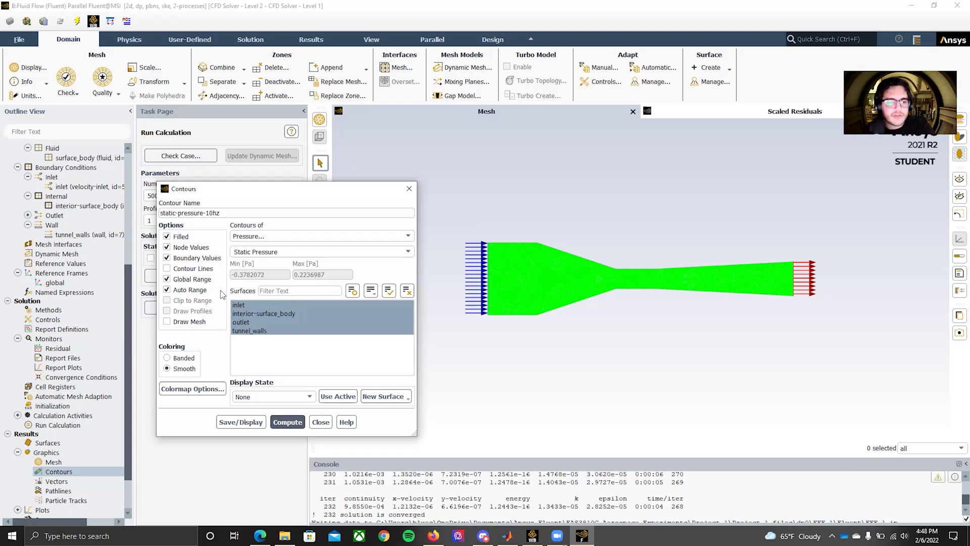
click(241, 422)
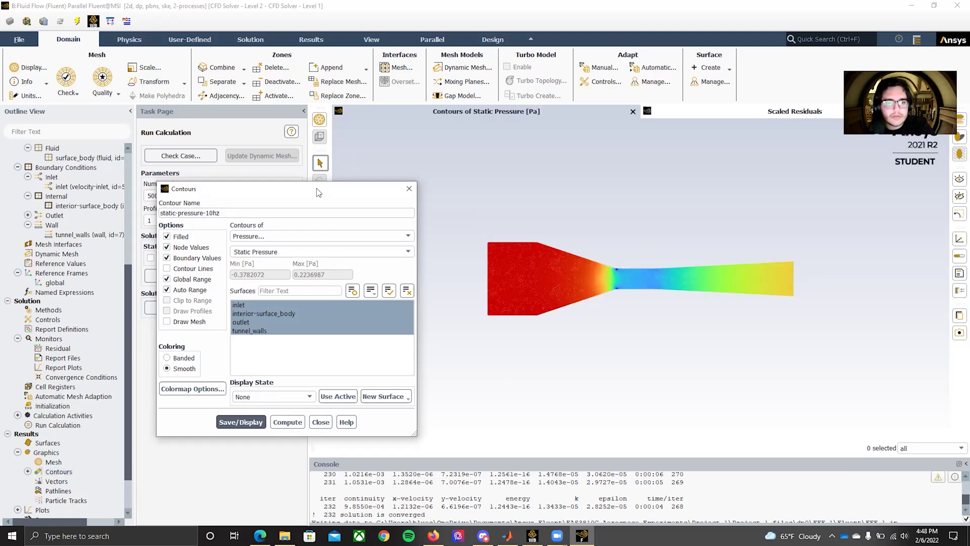
Save and display a contour named dynamic-pressure-10hz of Dynamic Pressure on the selected surfaces, with its range computed
drag(205, 188, 91, 173)
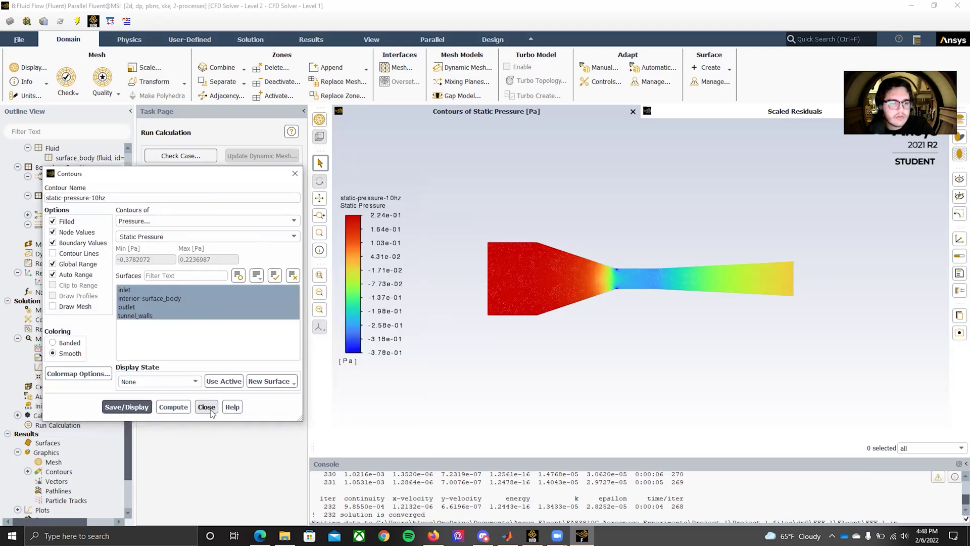
click(115, 197)
drag(62, 198, 42, 198)
text(dy)
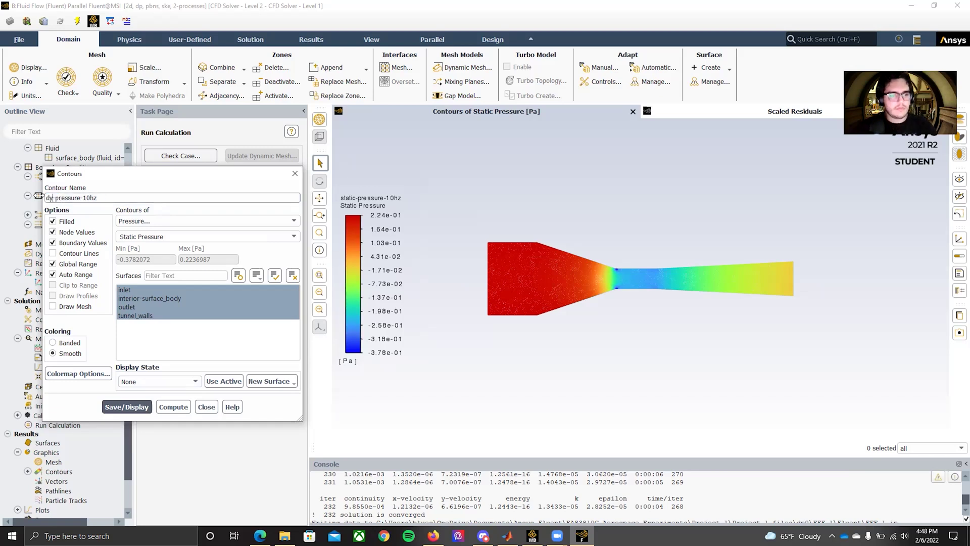
text(namic)
click(156, 237)
click(293, 237)
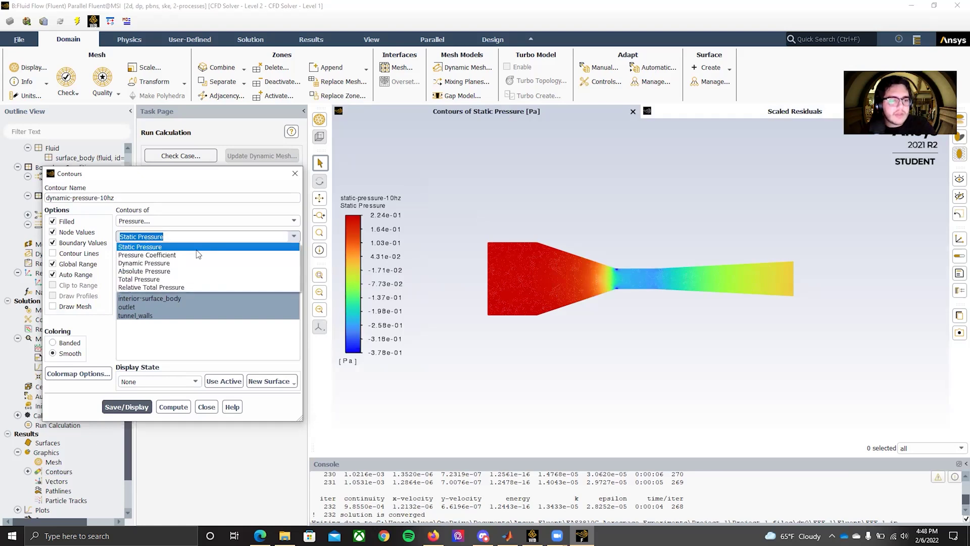
click(177, 265)
click(173, 397)
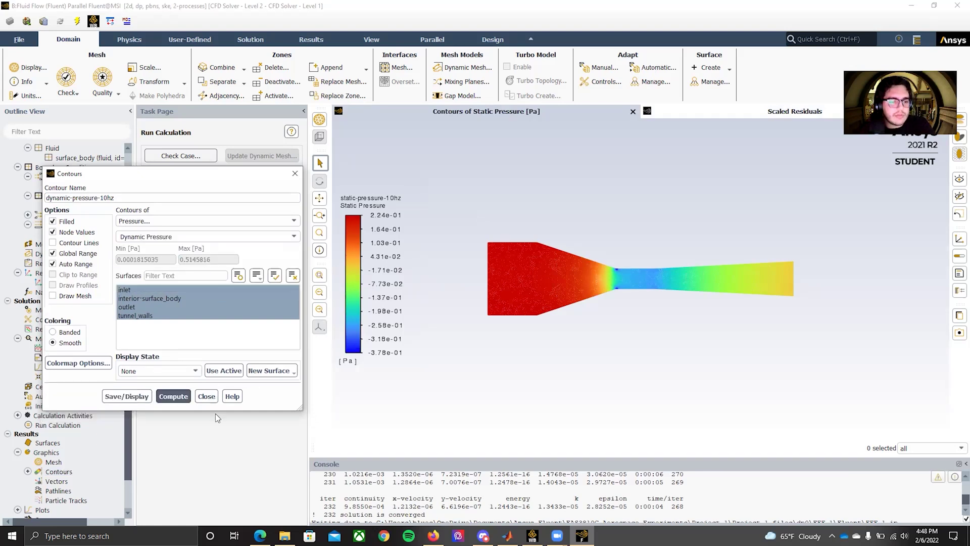
click(127, 397)
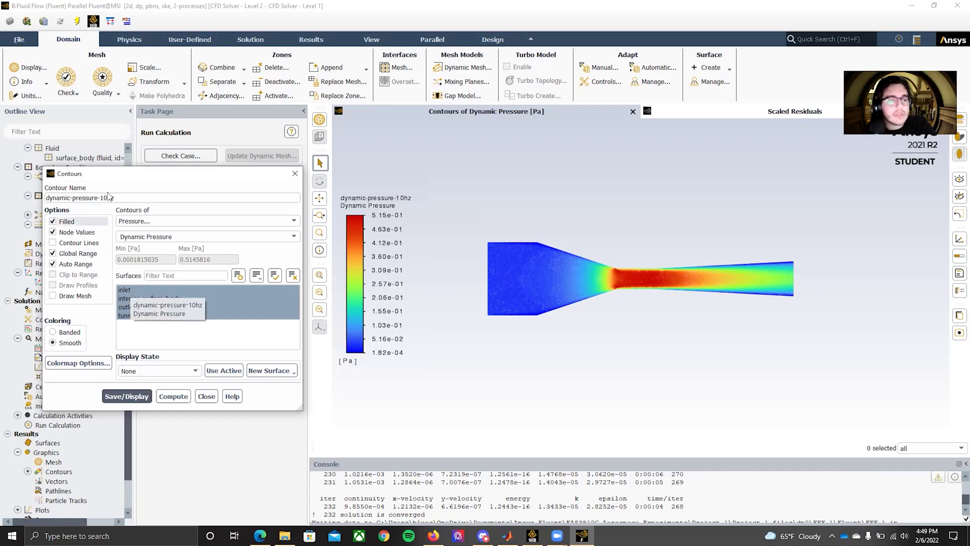
Change the dynamic-pressure-10hz contour to Velocity Magnitude, compute and display it, and close the contour settings
click(233, 221)
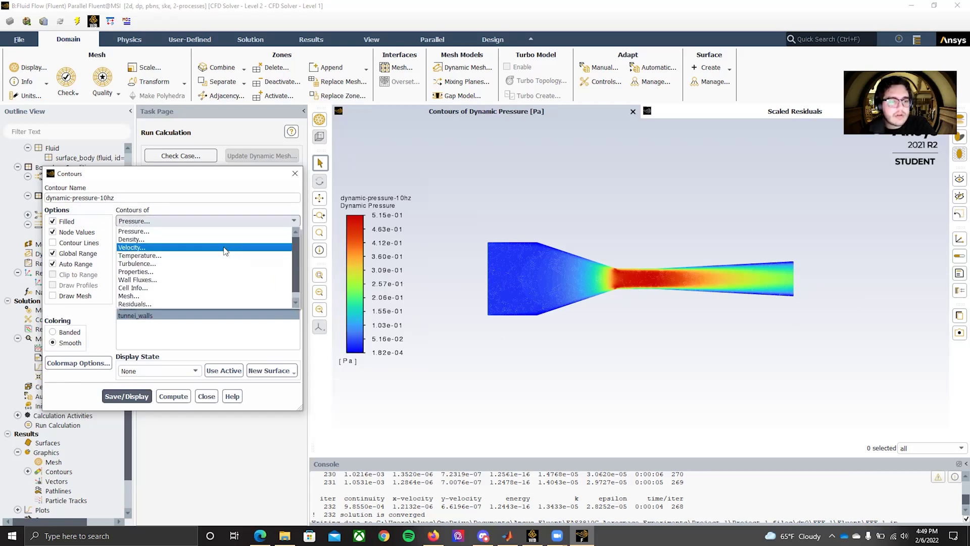
click(233, 247)
click(174, 406)
click(122, 408)
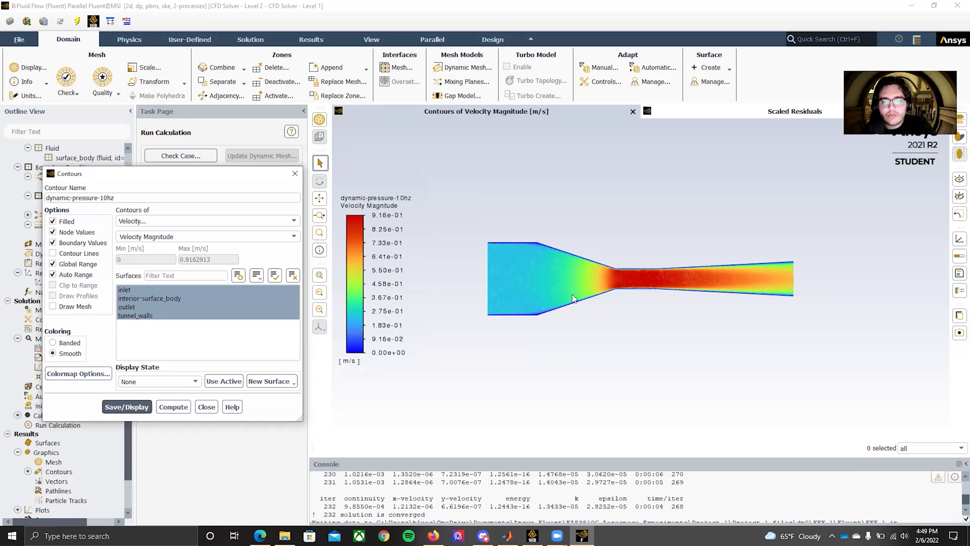
click(207, 407)
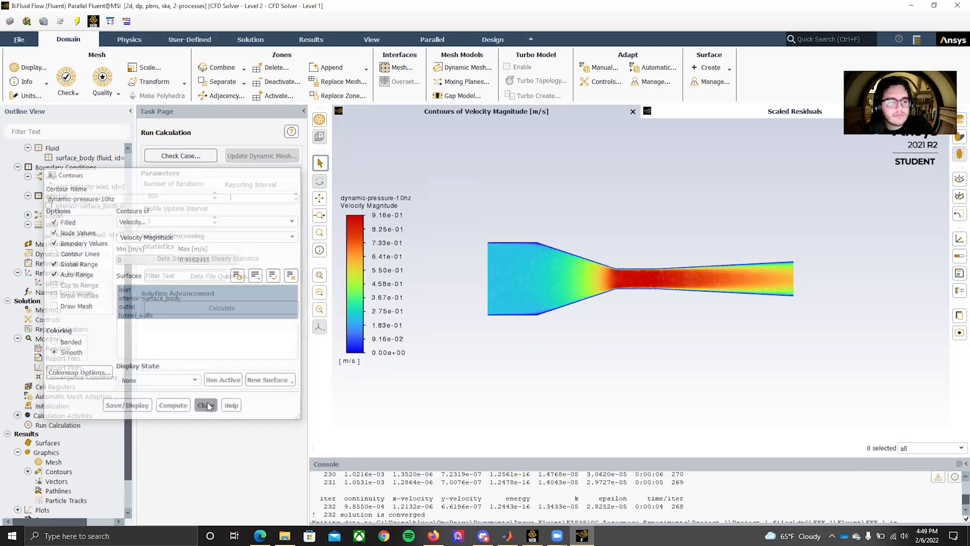
Start a new solution XY plot with Velocity Magnitude as the Y axis function
scroll(67, 461, down, 2)
click(18, 462)
scroll(50, 471, down, 3)
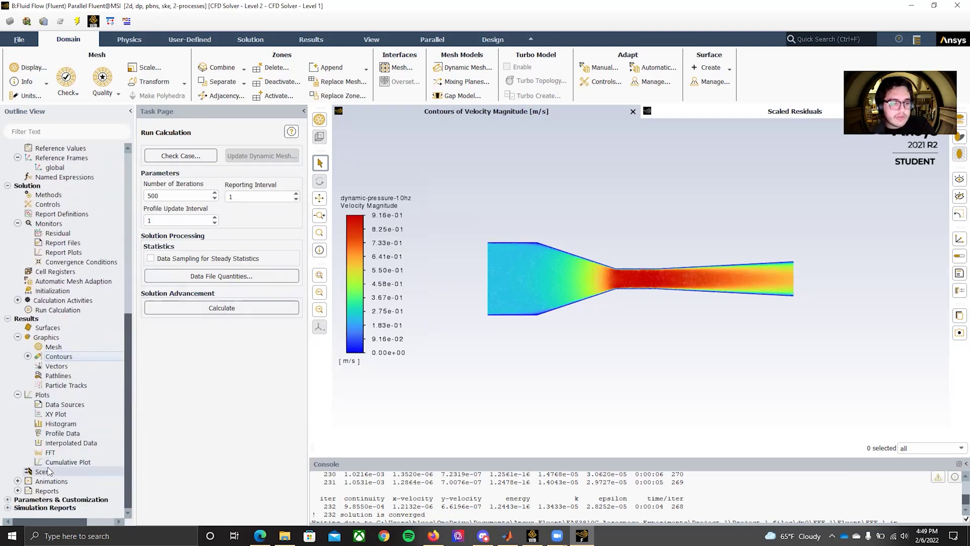
double_click(56, 414)
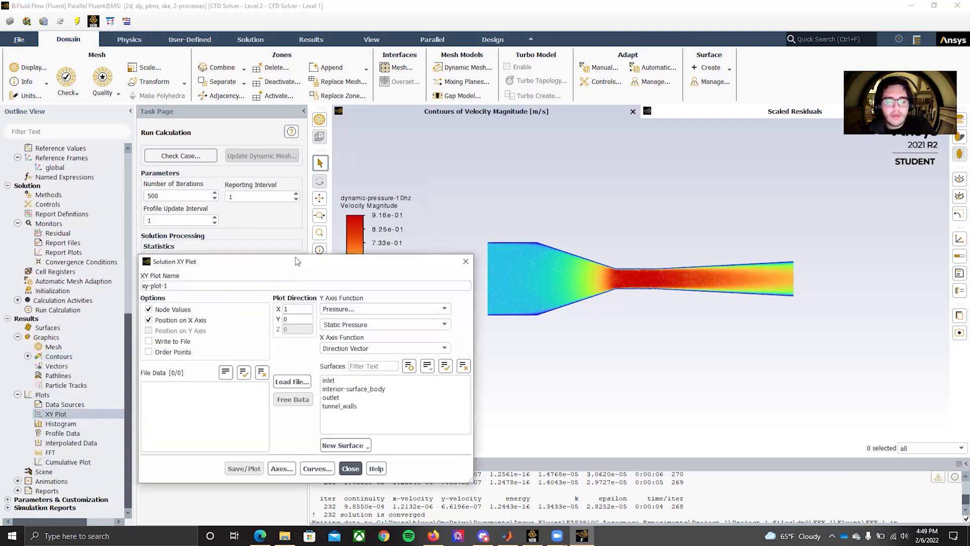
drag(297, 261, 256, 163)
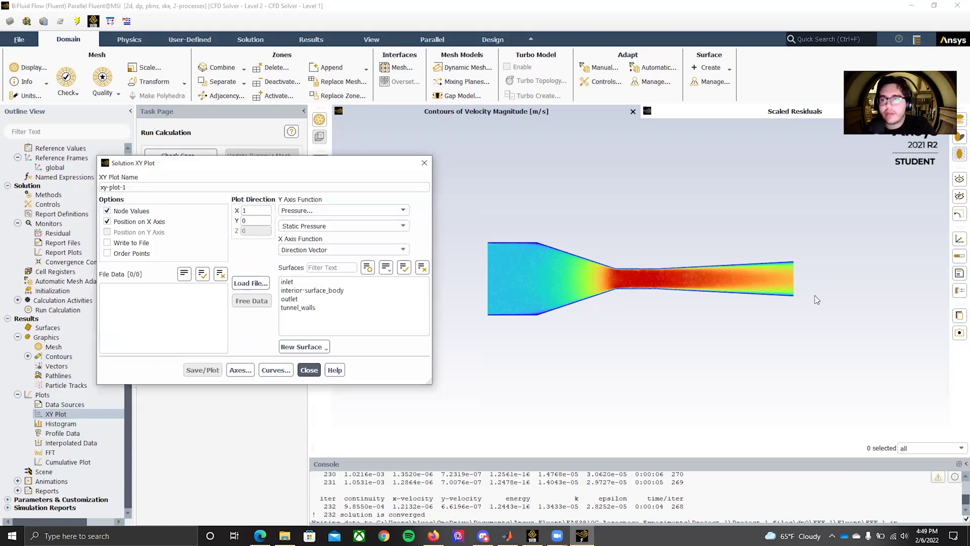
click(384, 210)
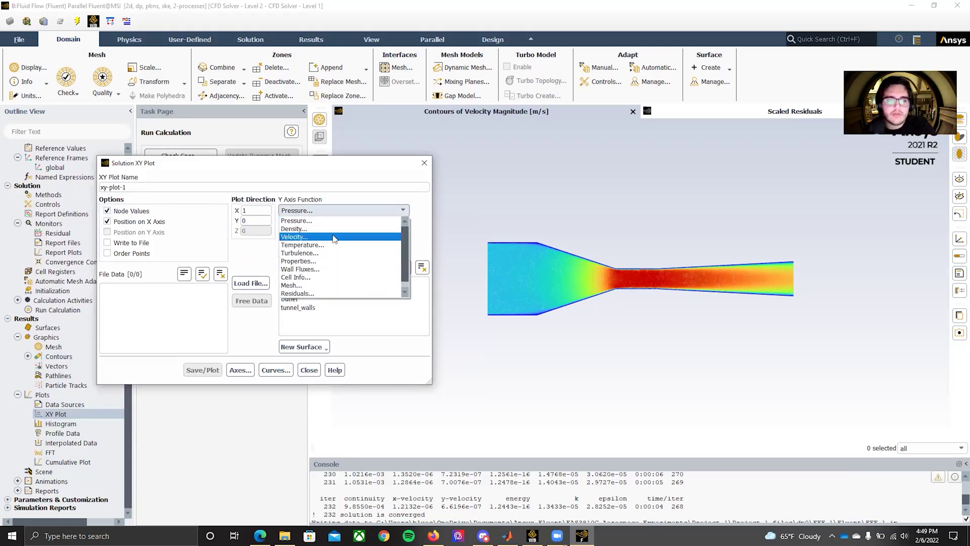
click(334, 237)
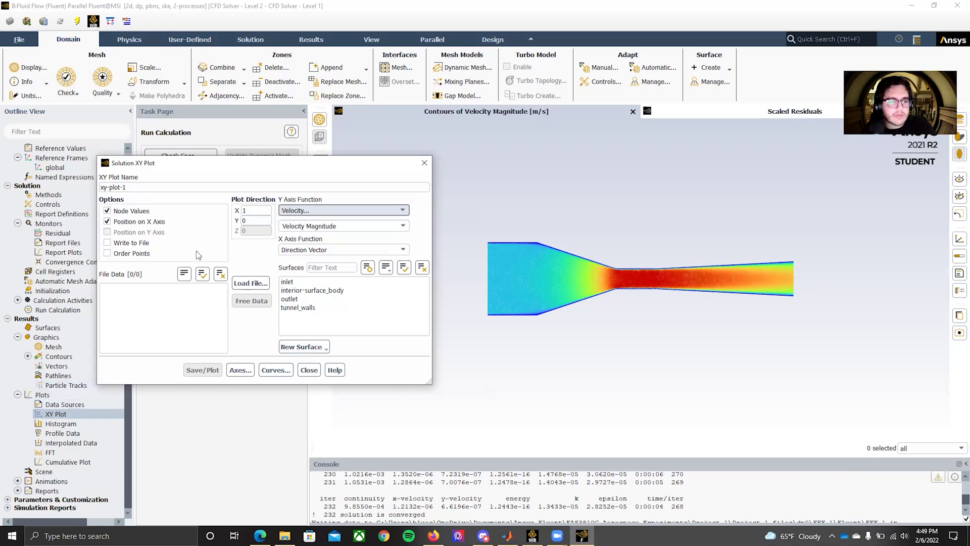
Start a new line surface for the plot, naming it center-line and setting its x0 end point to 42.5 in
click(301, 346)
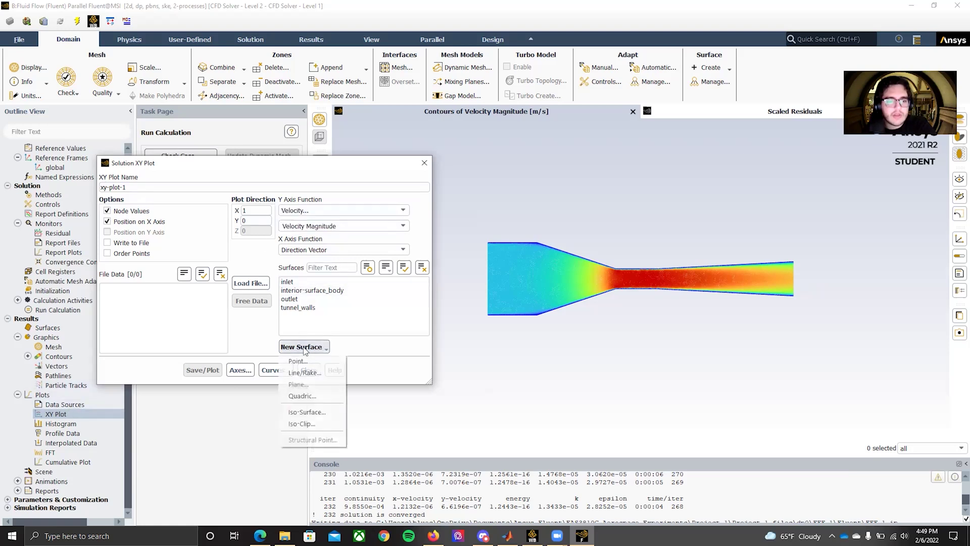
click(305, 373)
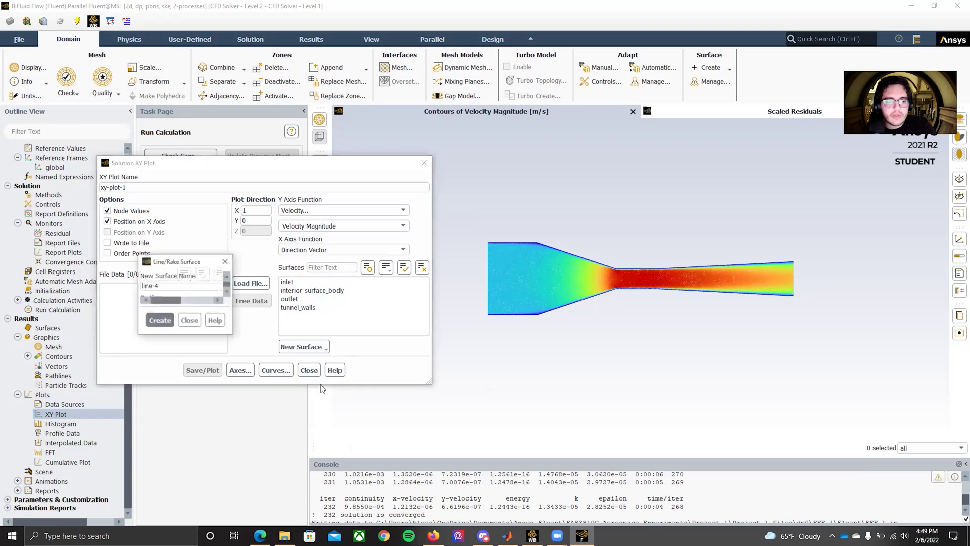
drag(189, 261, 206, 227)
click(190, 250)
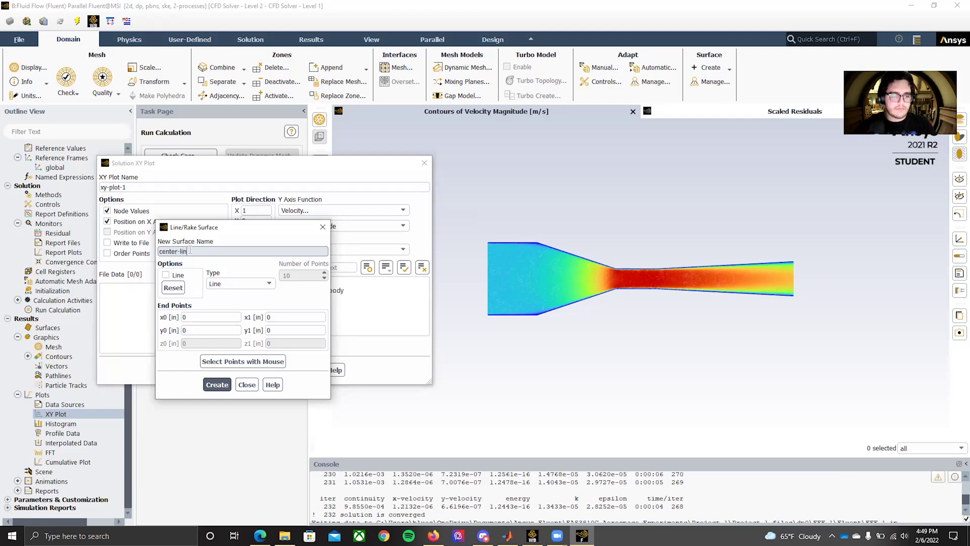
double_click(183, 317)
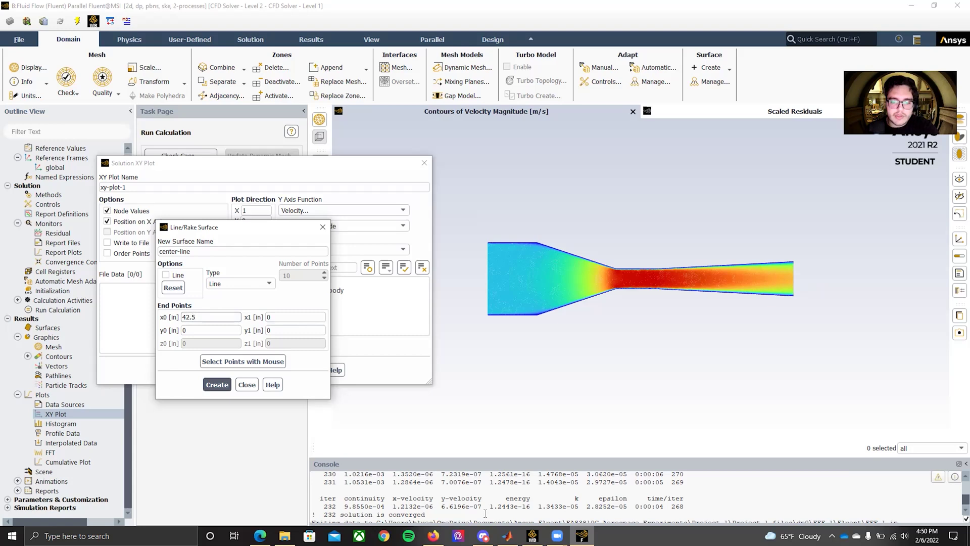
Check total_length in the MATLAB live script, set the center-line's x0 to -46.5 in and x1 to 46.5 in, and create the line
click(508, 536)
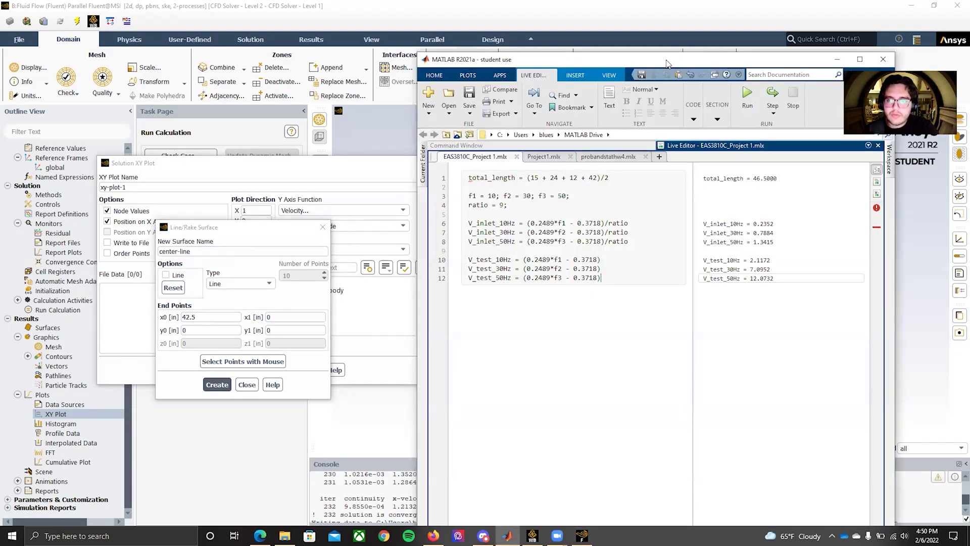
drag(667, 61, 537, 59)
click(738, 60)
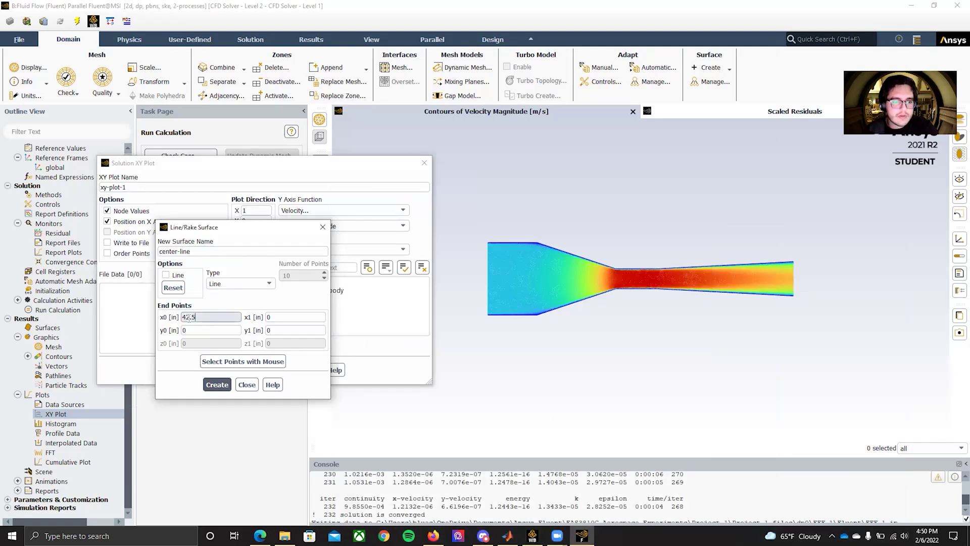
key(BackSpace)
text(6)
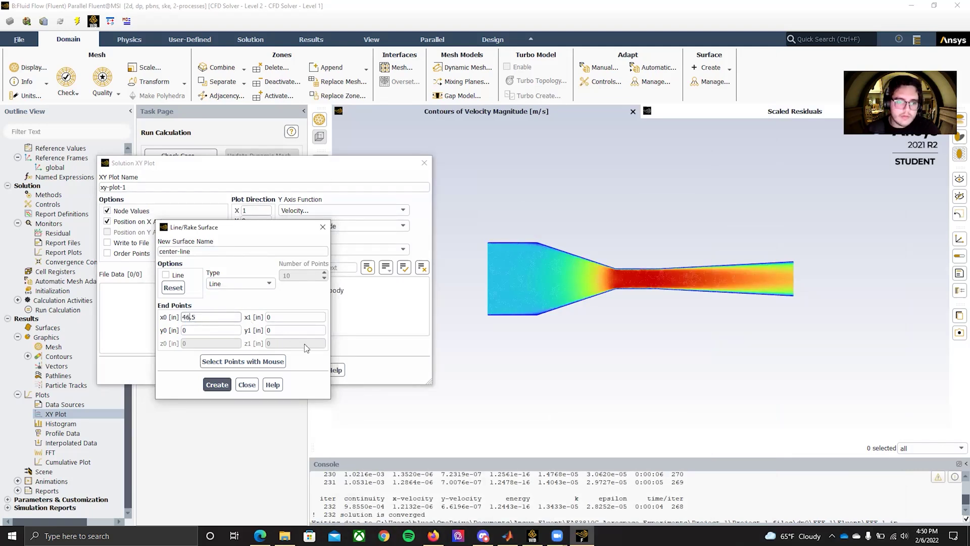
text(-)
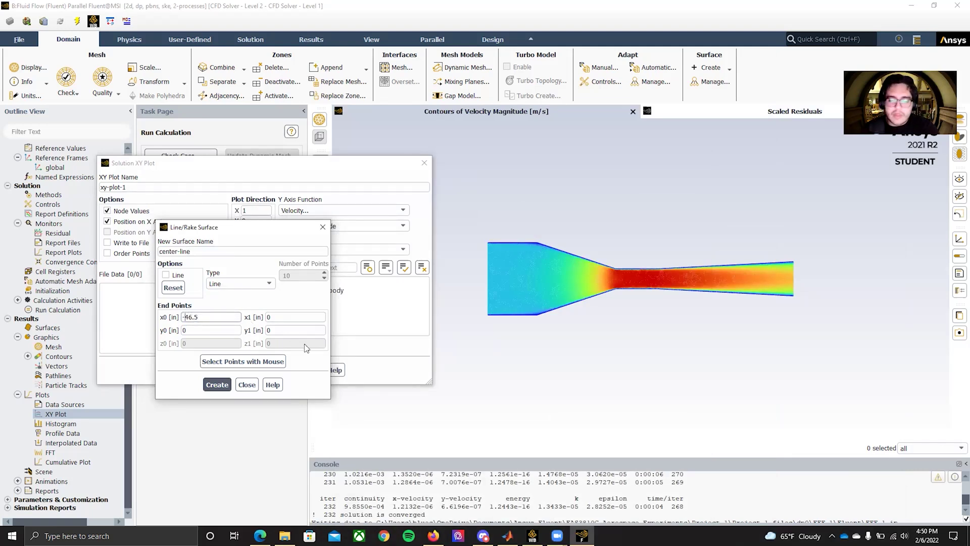
key(Tab)
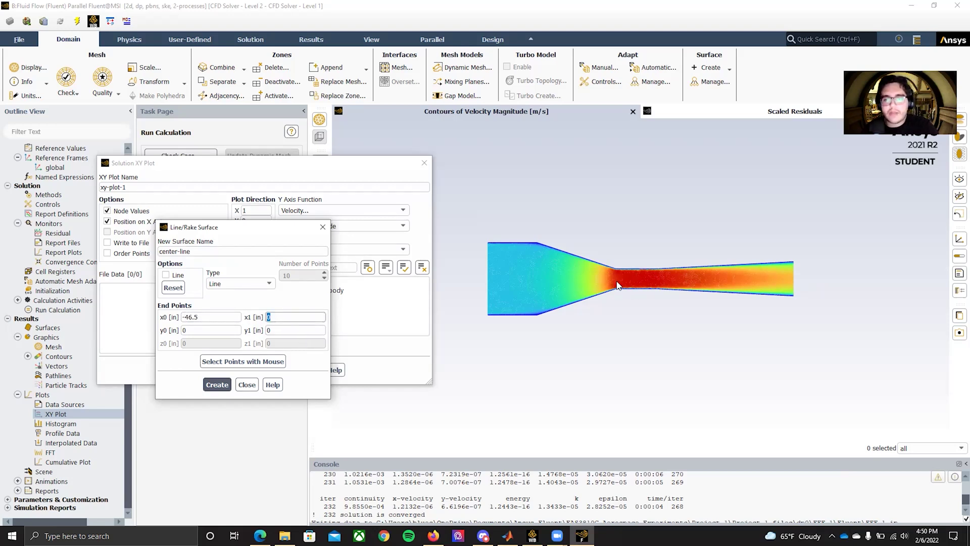
text(46.5)
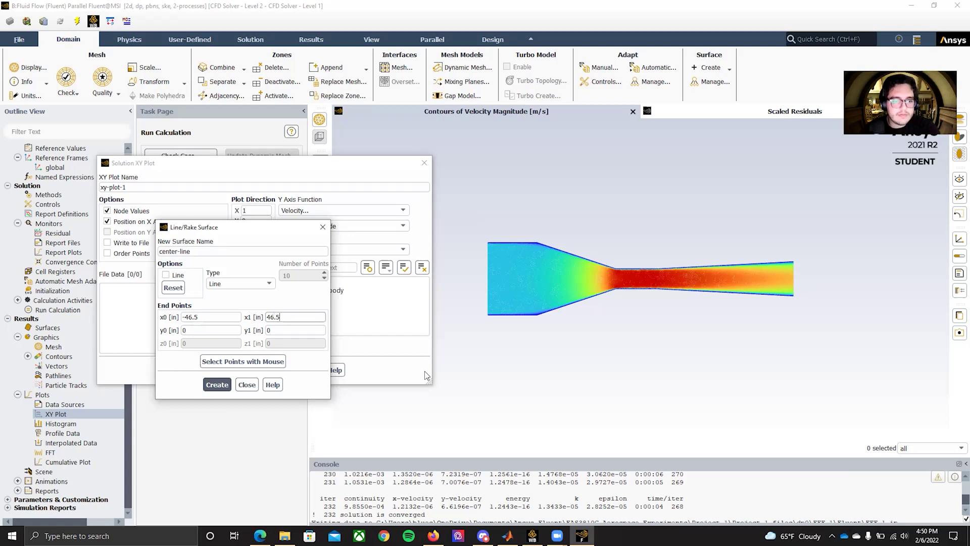
click(219, 385)
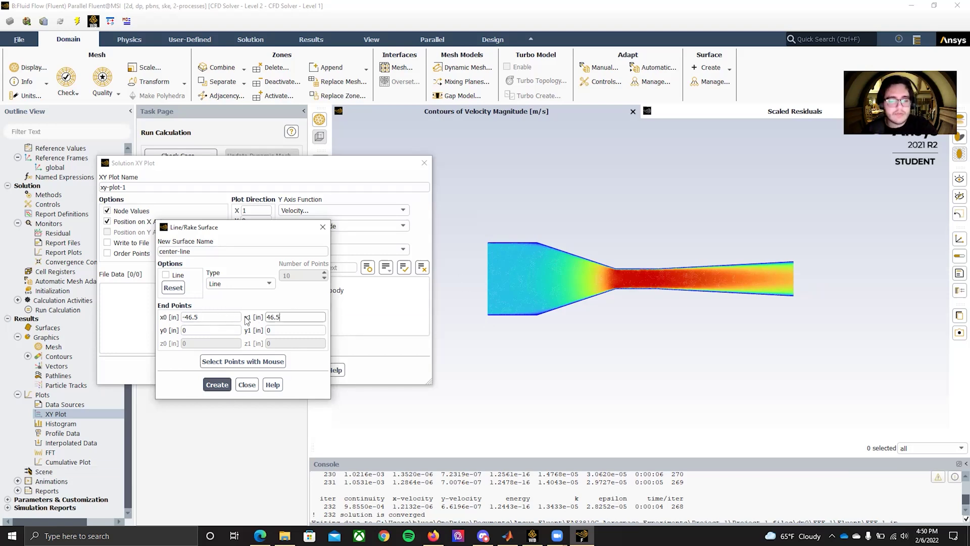
Finish creating the center-line surface and plot Velocity Magnitude against position along center-line, keeping the plot in view
click(225, 385)
click(247, 384)
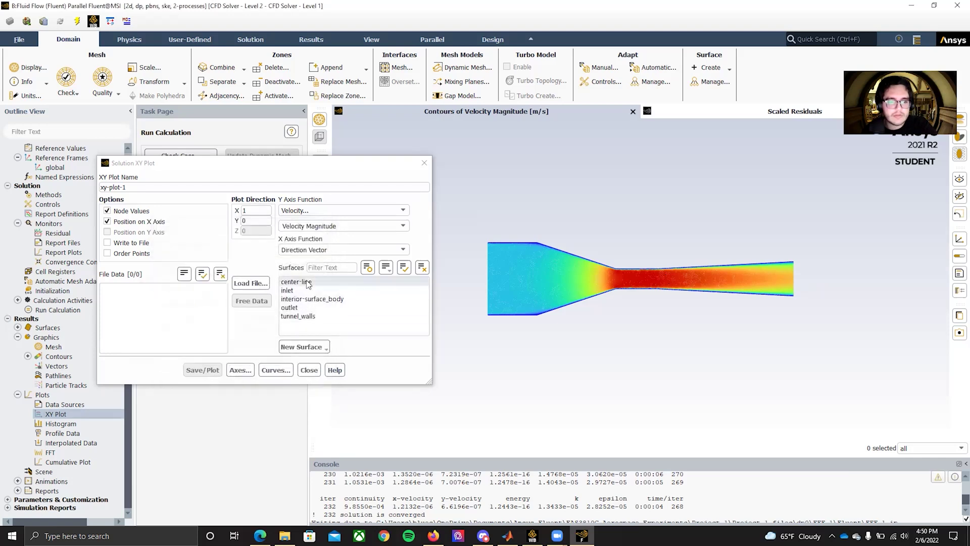
click(303, 282)
click(210, 371)
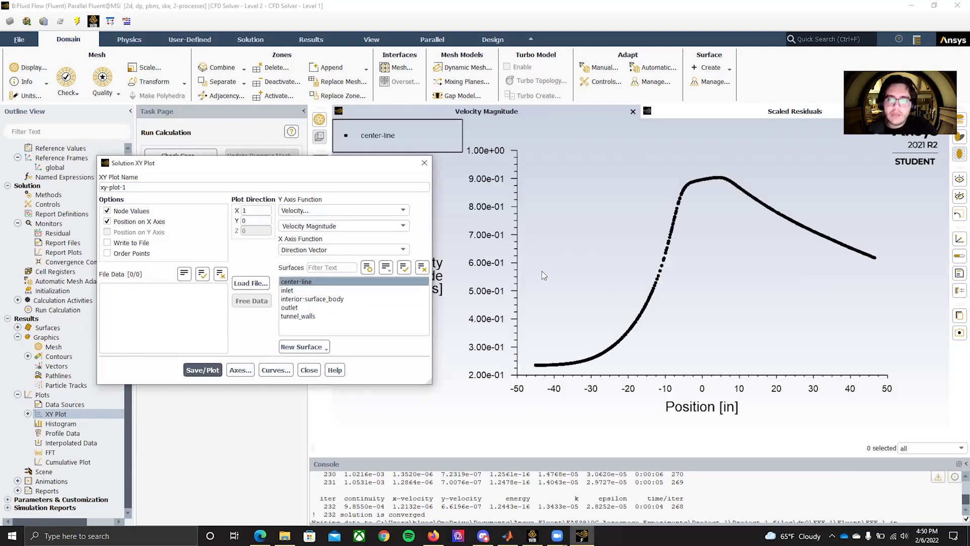
drag(352, 163, 308, 159)
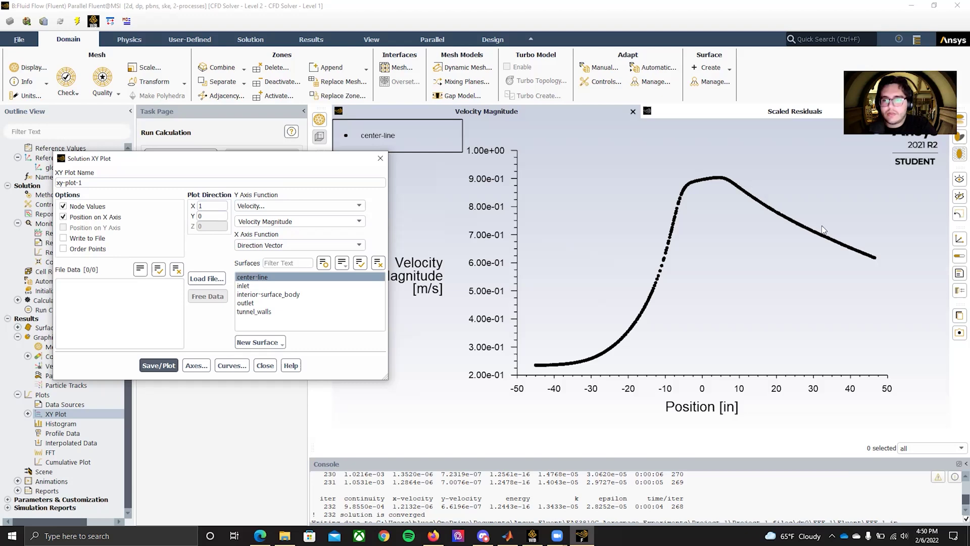
click(358, 208)
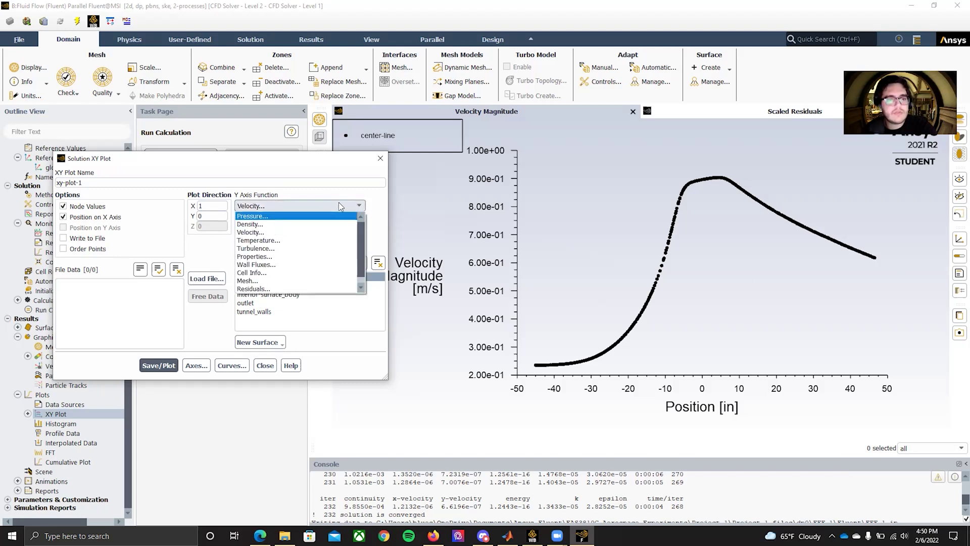
click(353, 206)
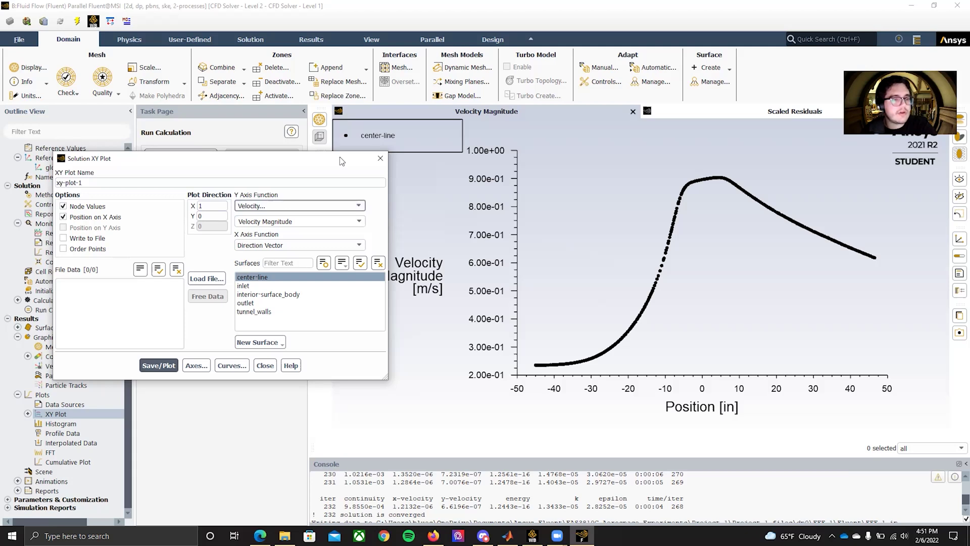
drag(342, 161, 428, 136)
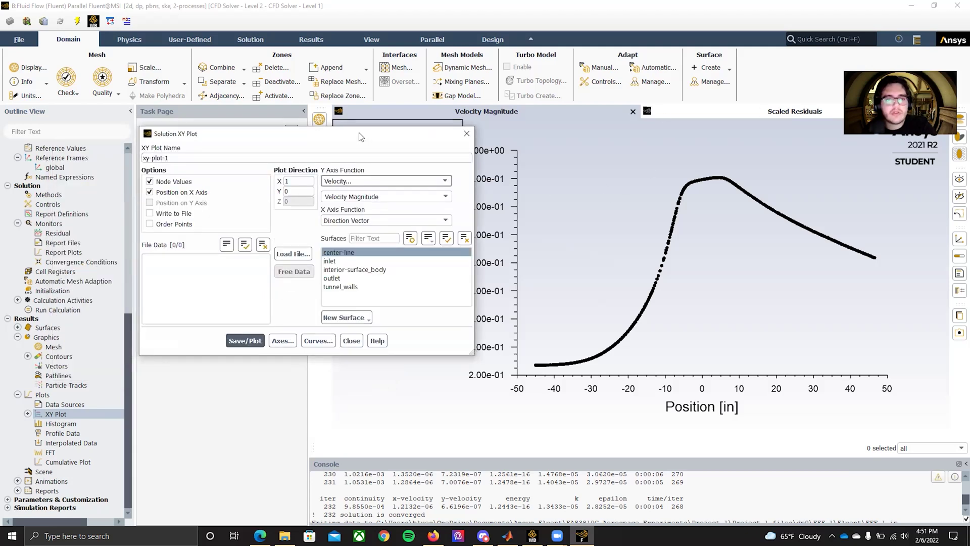
drag(361, 136, 359, 130)
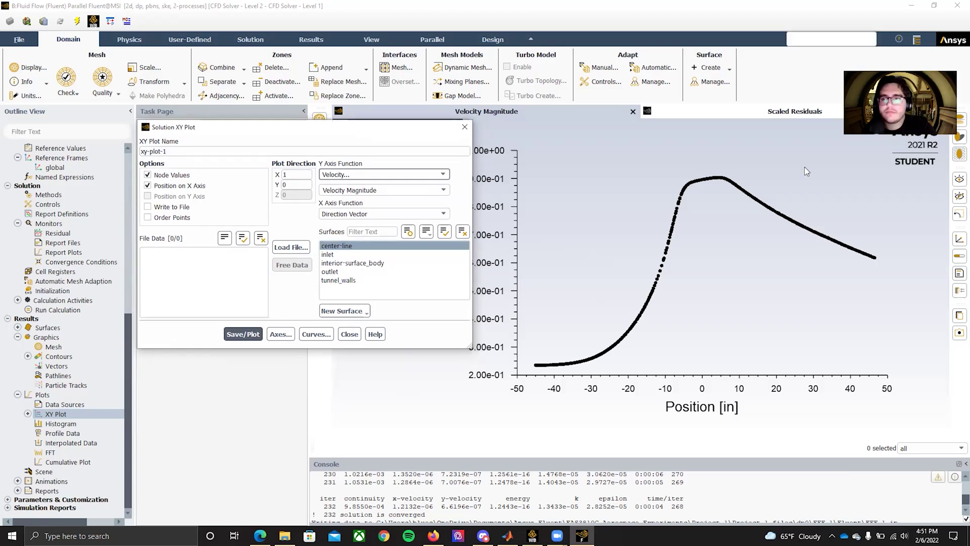